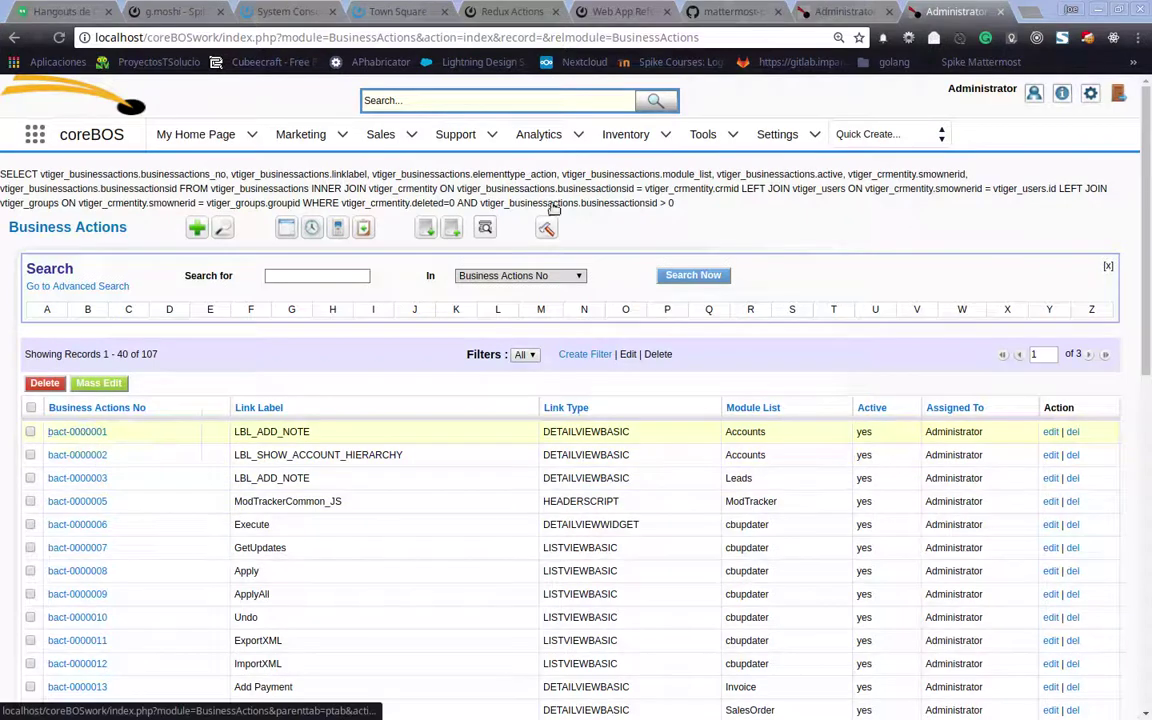
# Check the INV2 invoice's actions in the other tab, then return to Business Actions
pyautogui.click(838, 12)
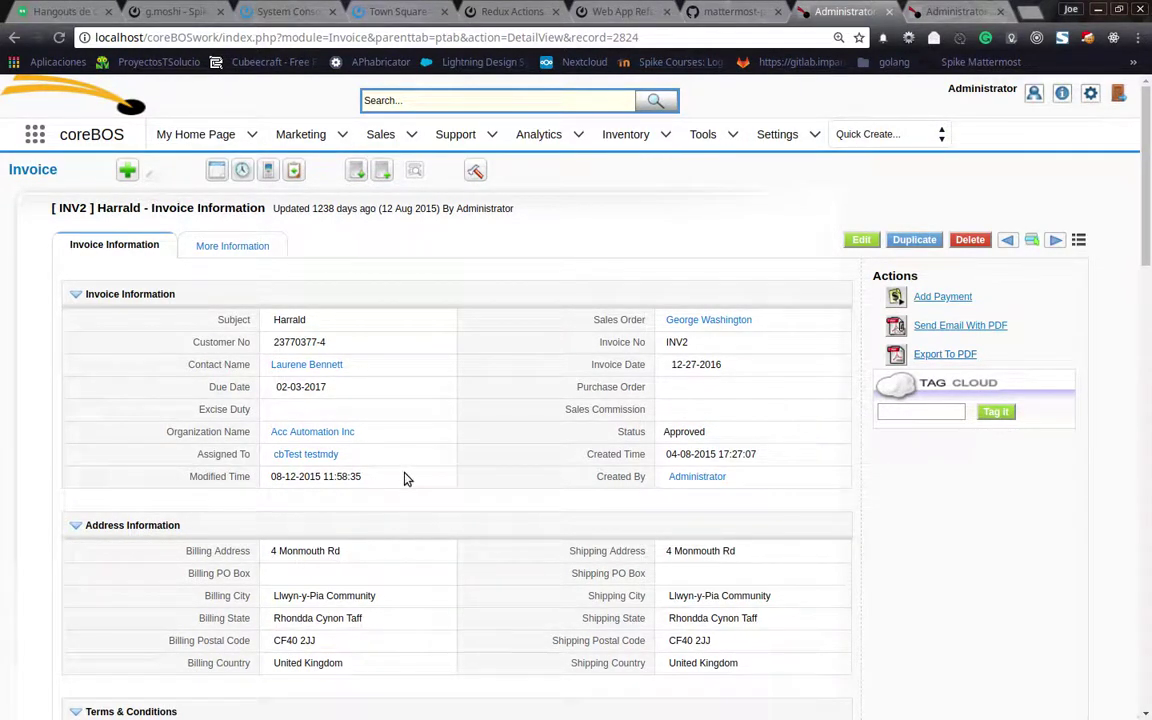
pyautogui.moveTo(395, 455)
pyautogui.click(945, 12)
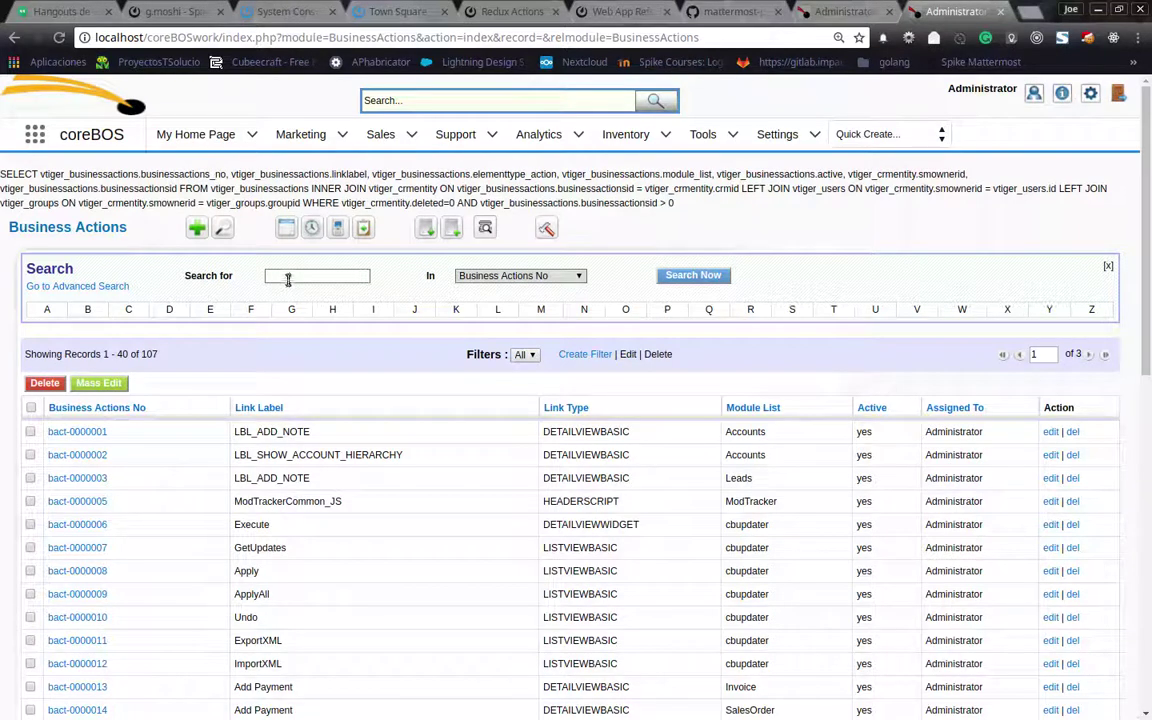
# Search Business Actions for 'invoice' in Module List to list the 4 Invoice actions
pyautogui.click(288, 278)
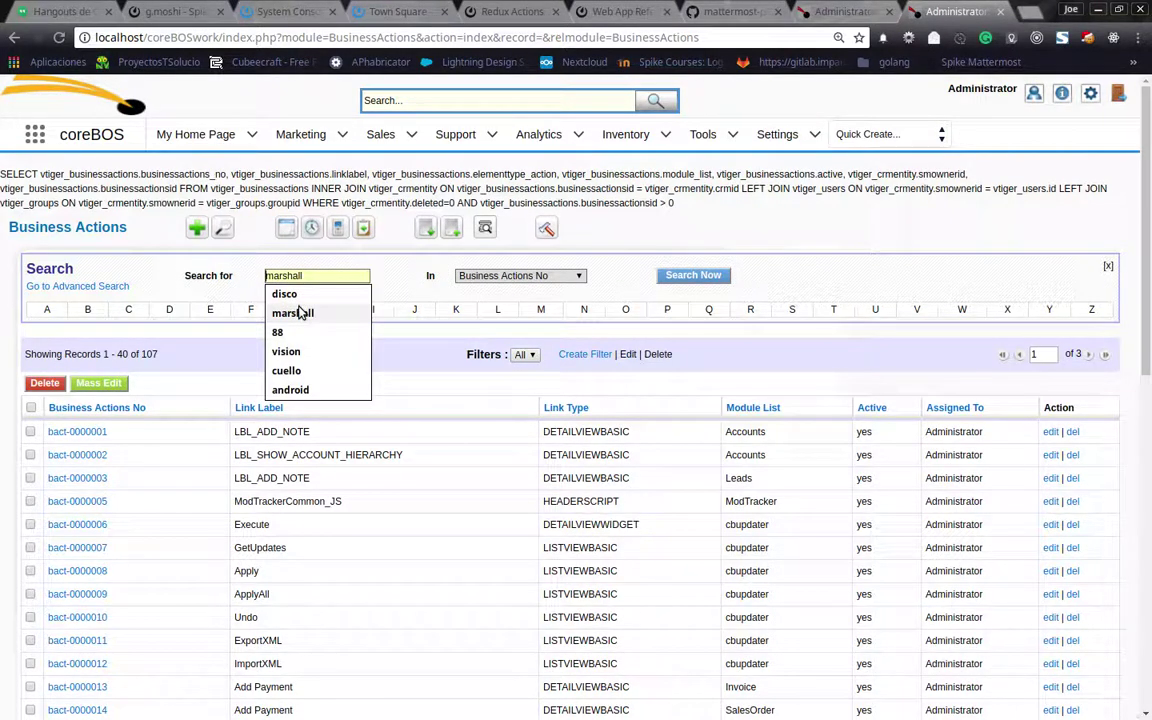
pyautogui.write('invoice')
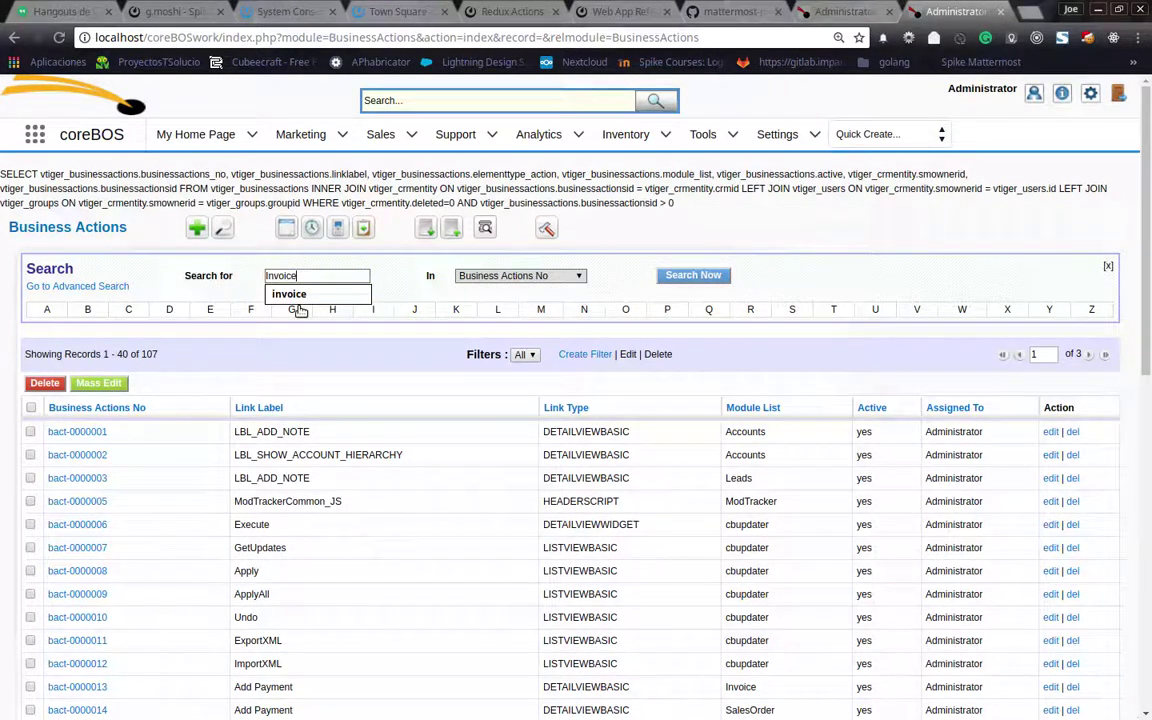
pyautogui.click(516, 276)
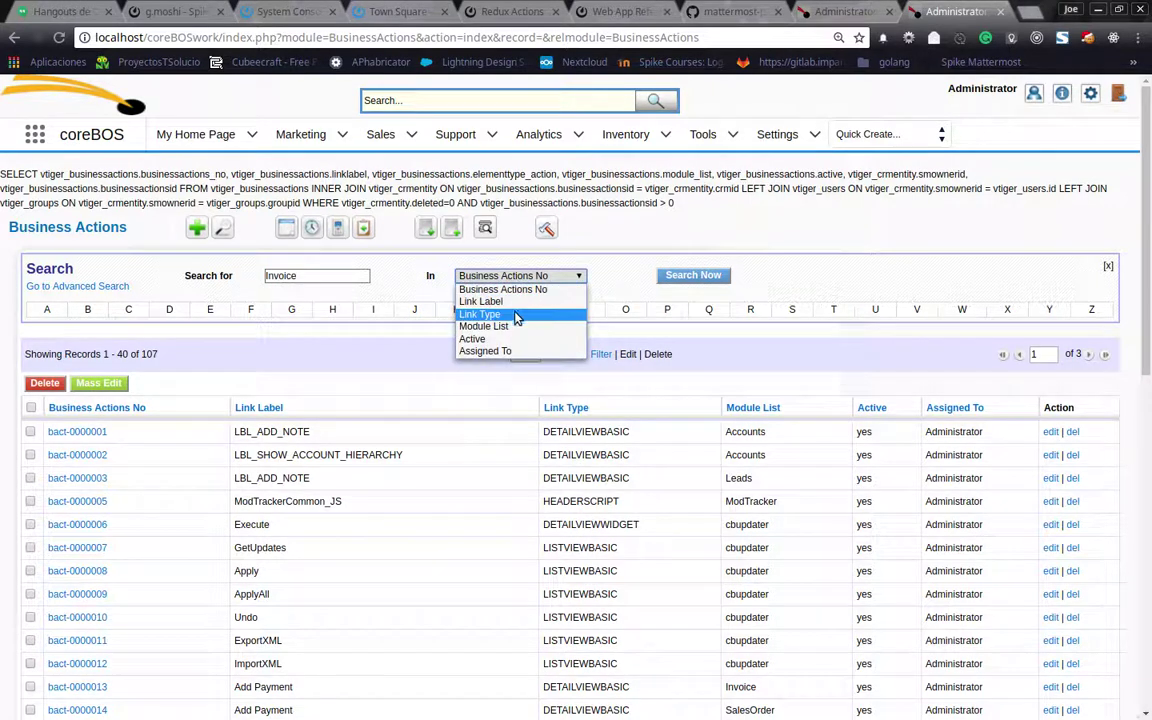
pyautogui.click(513, 327)
pyautogui.click(695, 277)
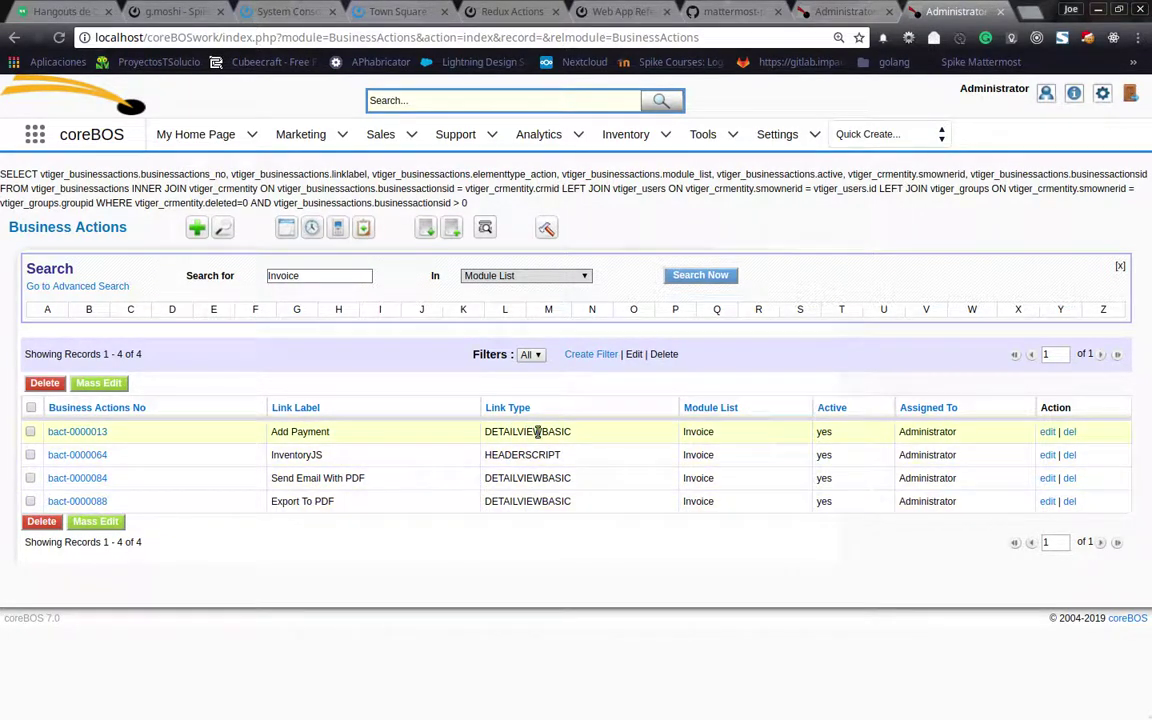
pyautogui.hotkey('ctrl', 'shift', 'Tab')
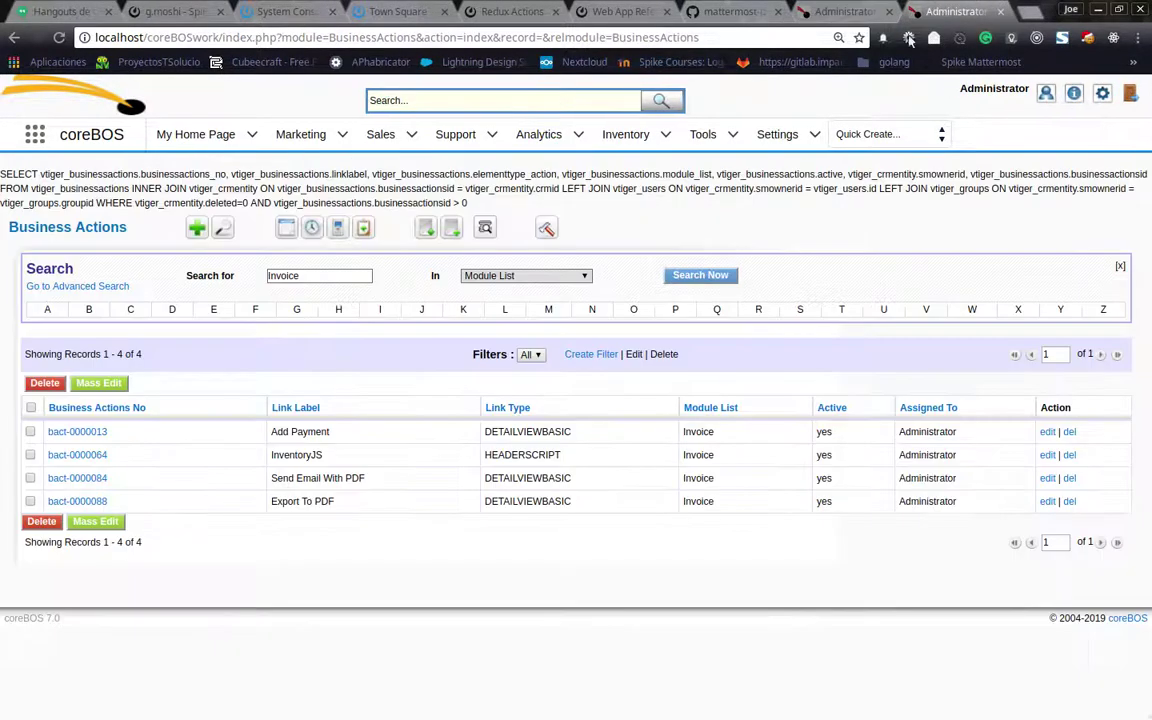
pyautogui.hotkey('ctrl', 'Tab')
# Open bact-0000088, inspect its Link Url without changes, and delete the action
pyautogui.click(74, 503)
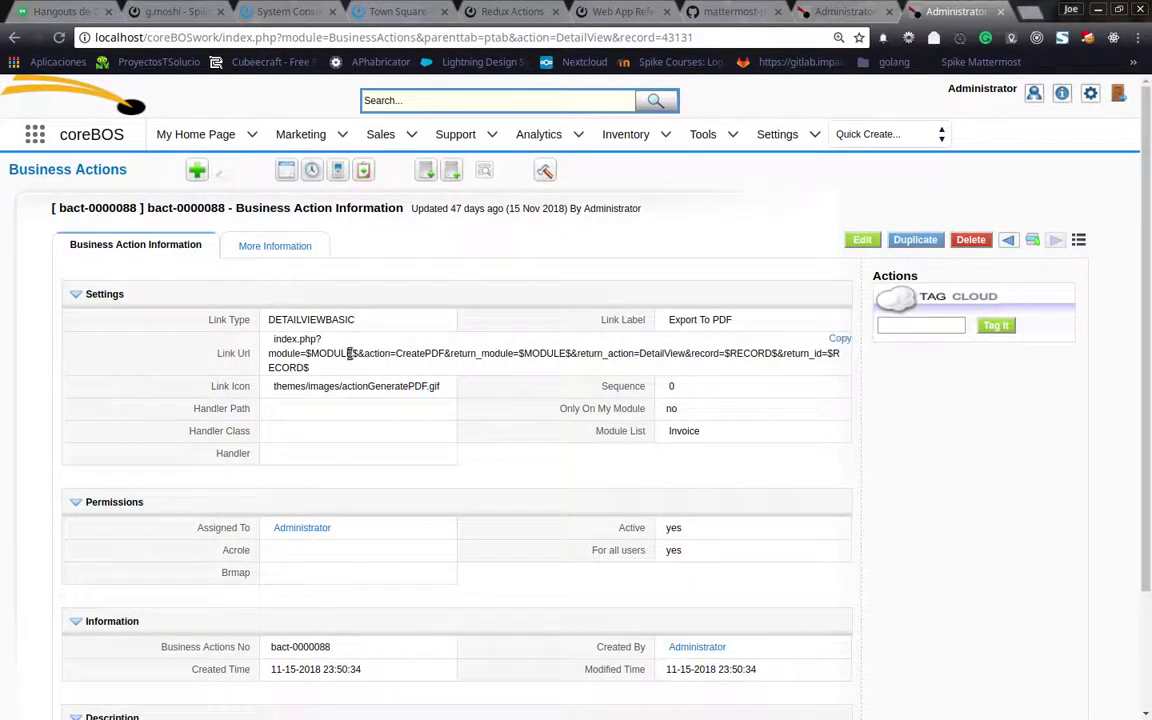
pyautogui.doubleClick(459, 351)
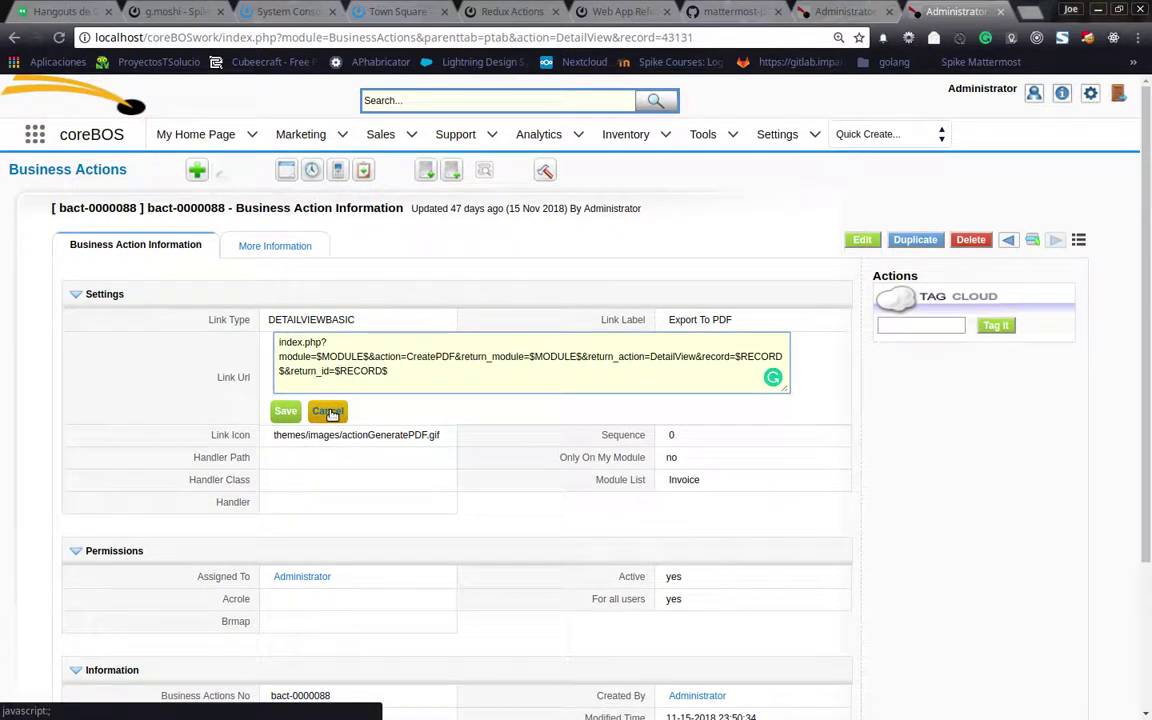
pyautogui.click(328, 410)
pyautogui.doubleClick(357, 362)
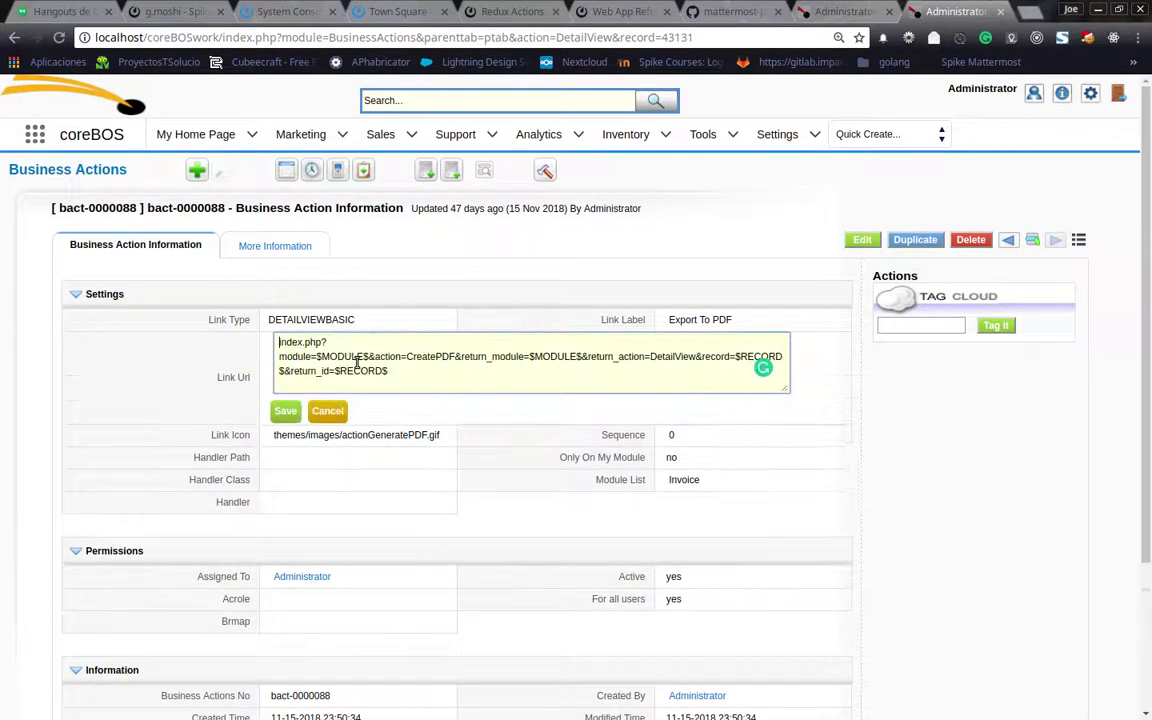
pyautogui.click(327, 411)
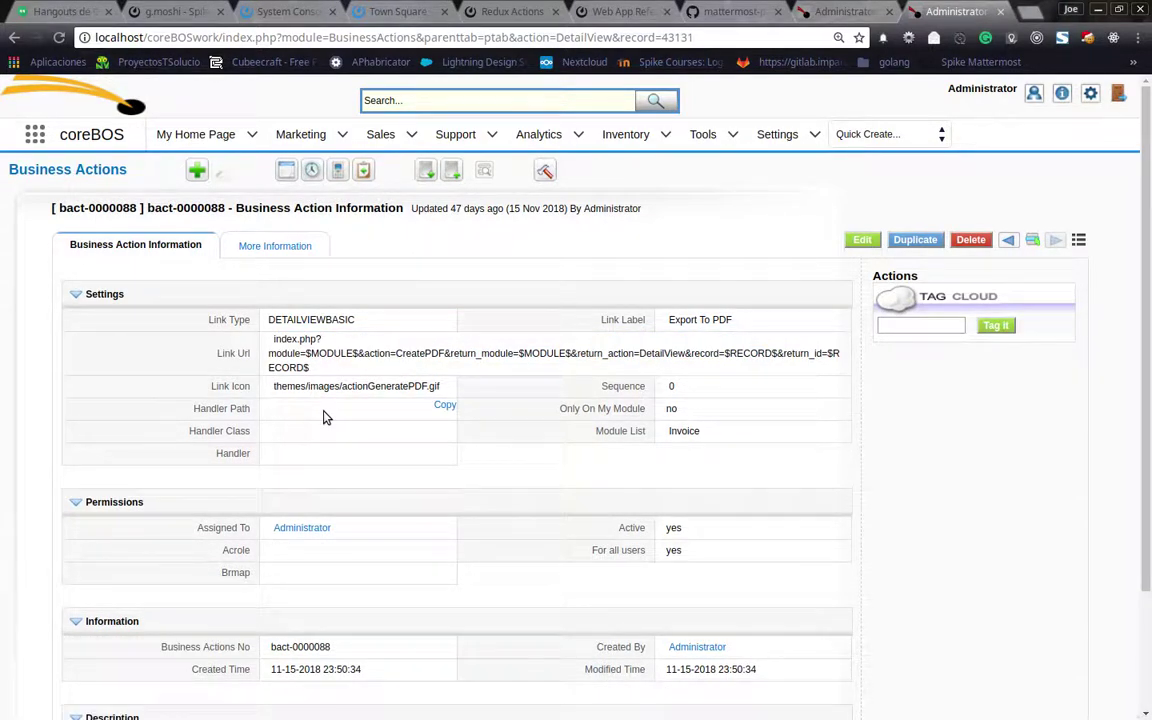
pyautogui.click(966, 242)
pyautogui.click(706, 130)
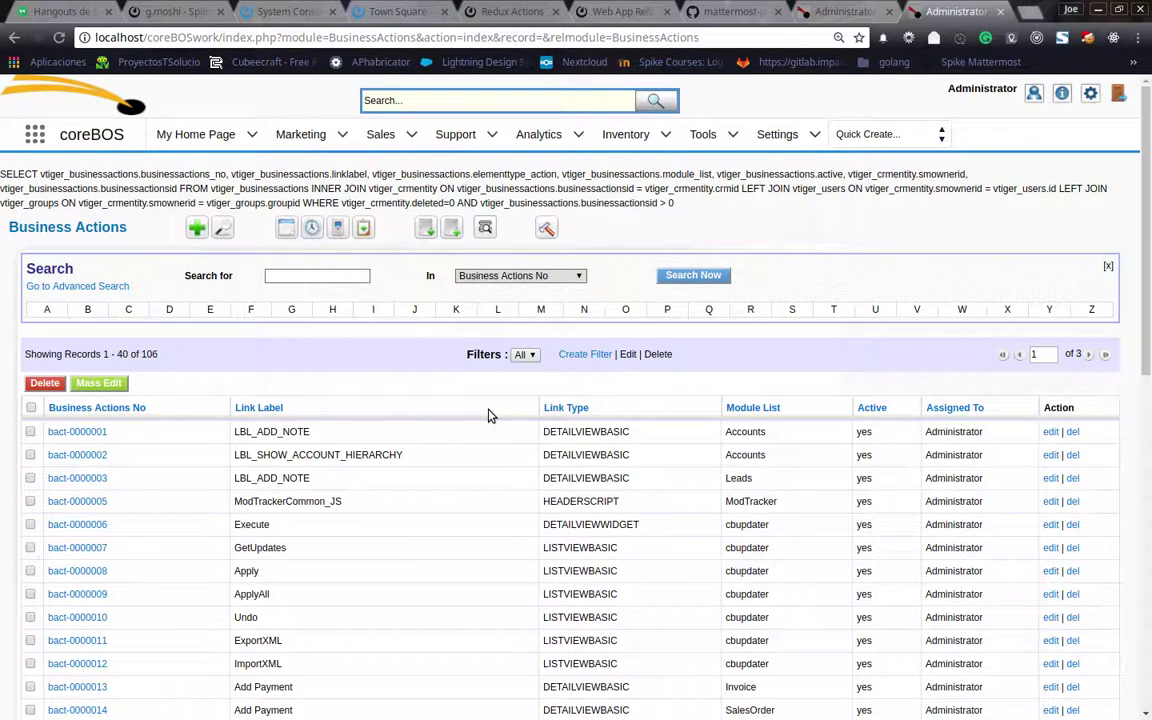
# Reload invoice INV2 to confirm Export To PDF is gone, then return to Business Actions
pyautogui.click(840, 11)
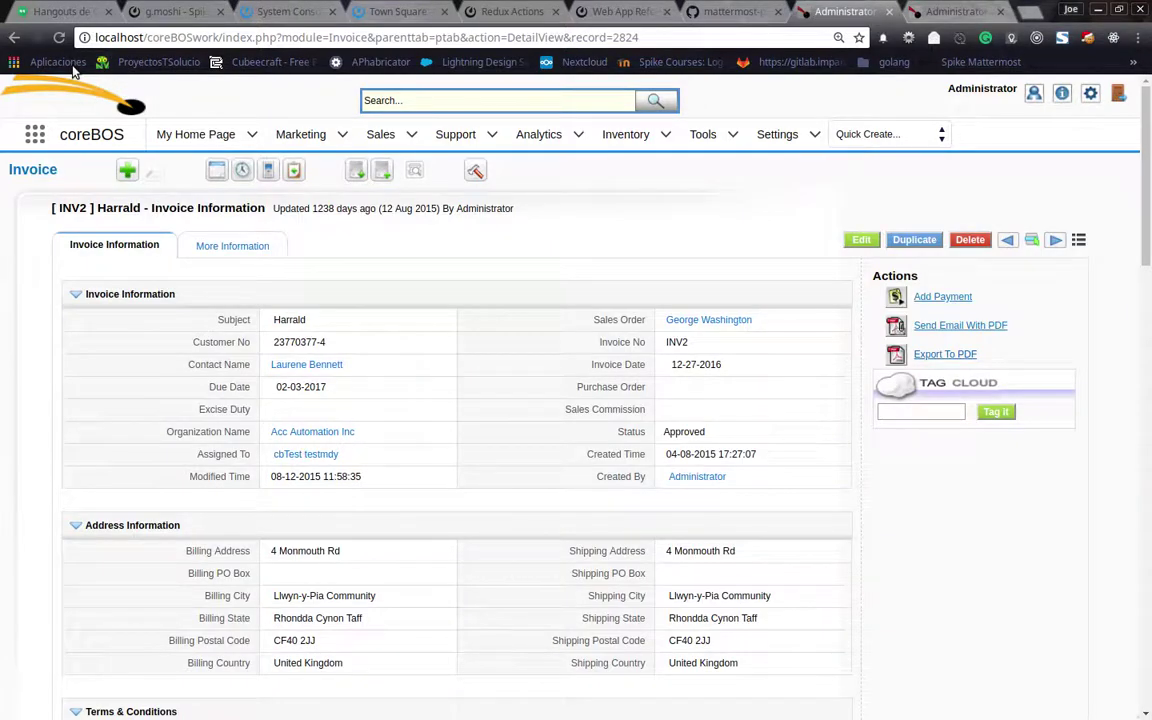
pyautogui.click(59, 37)
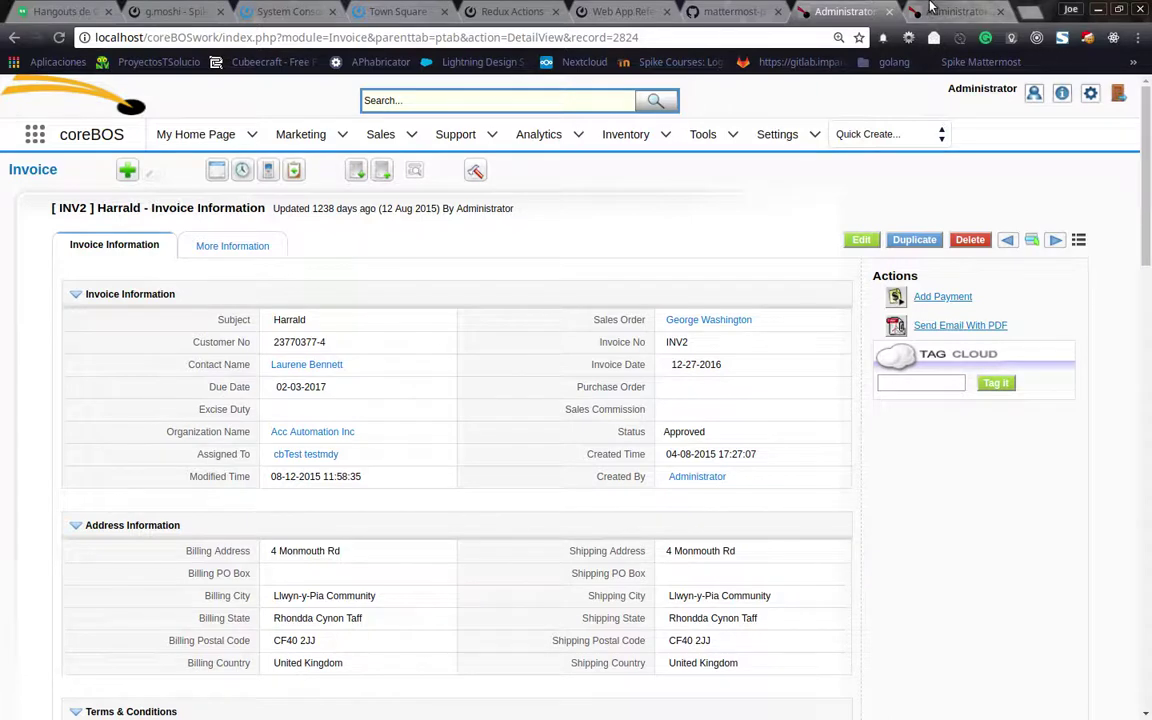
pyautogui.click(955, 11)
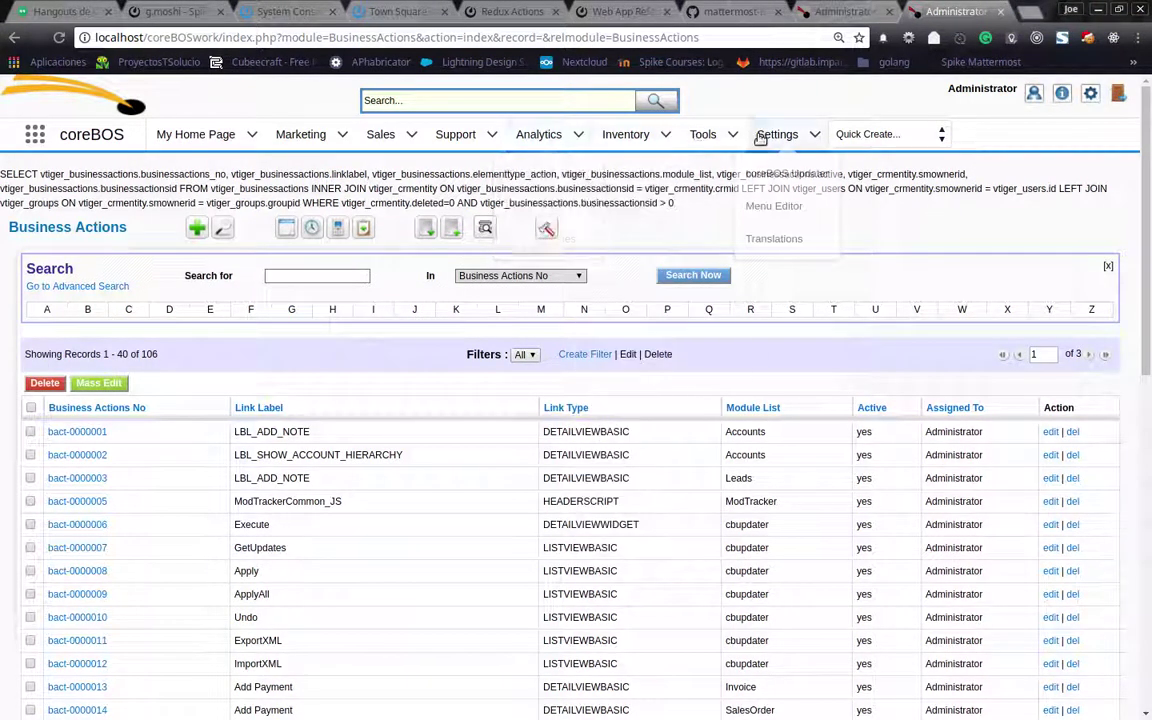
pyautogui.moveTo(707, 141)
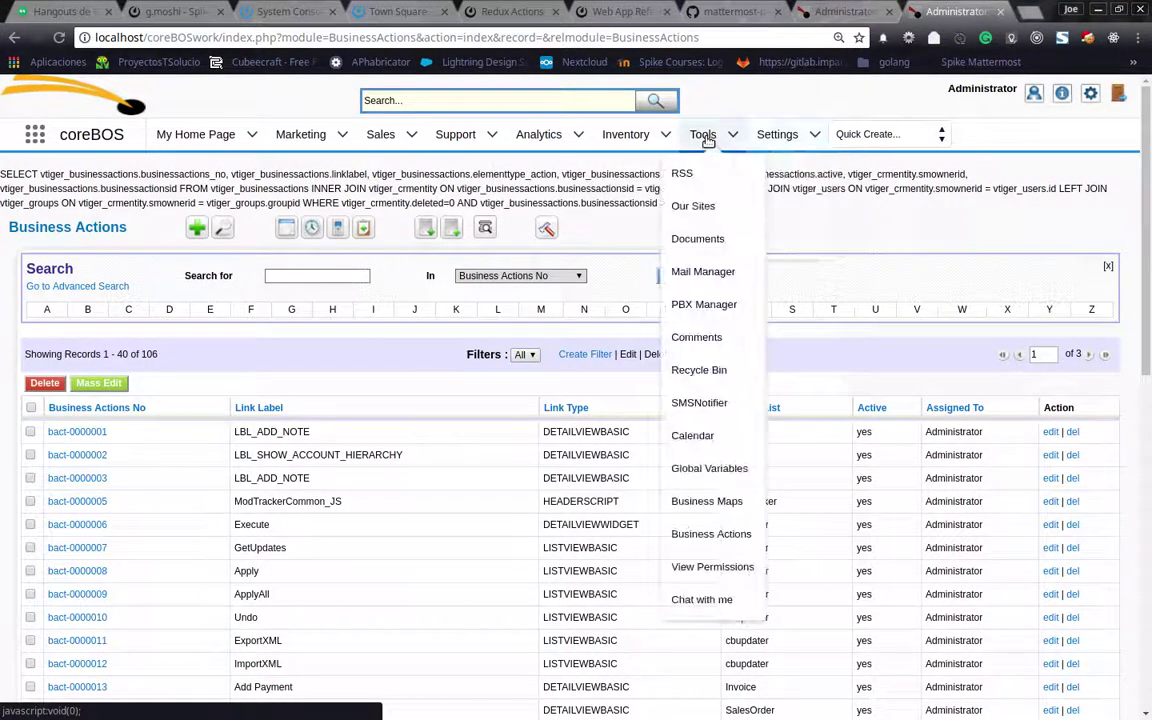
# Show the deleted Business Actions records in the Recycle Bin
pyautogui.click(690, 375)
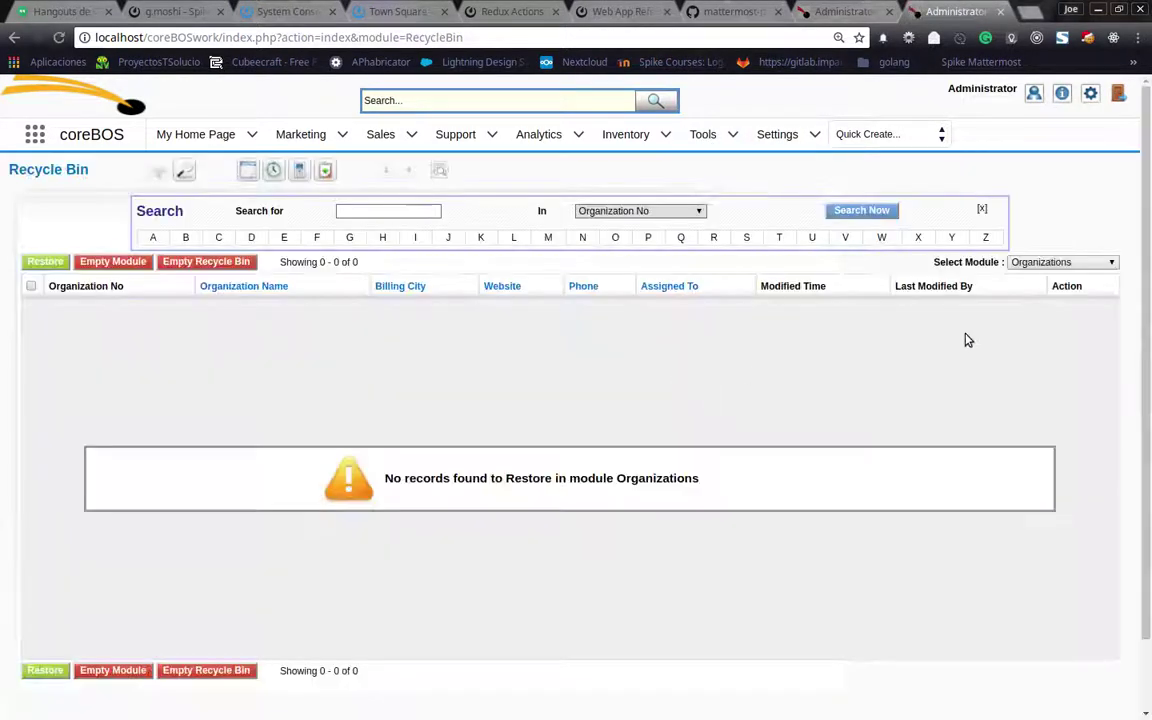
pyautogui.click(1049, 261)
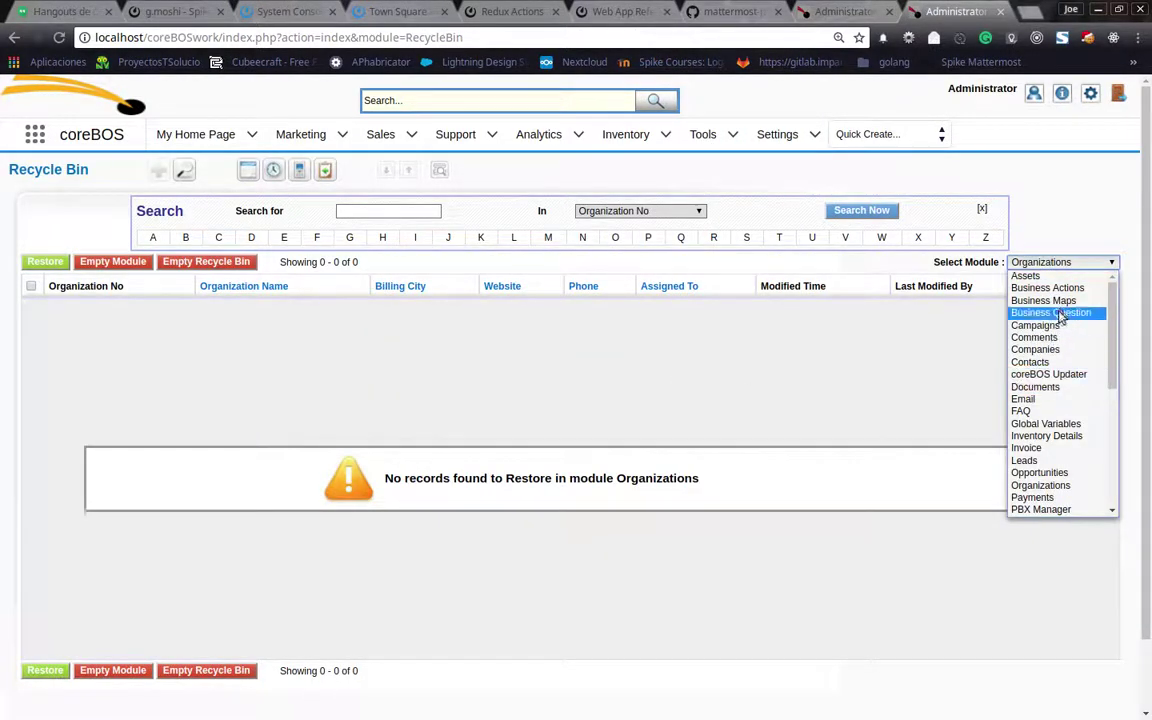
pyautogui.click(1050, 289)
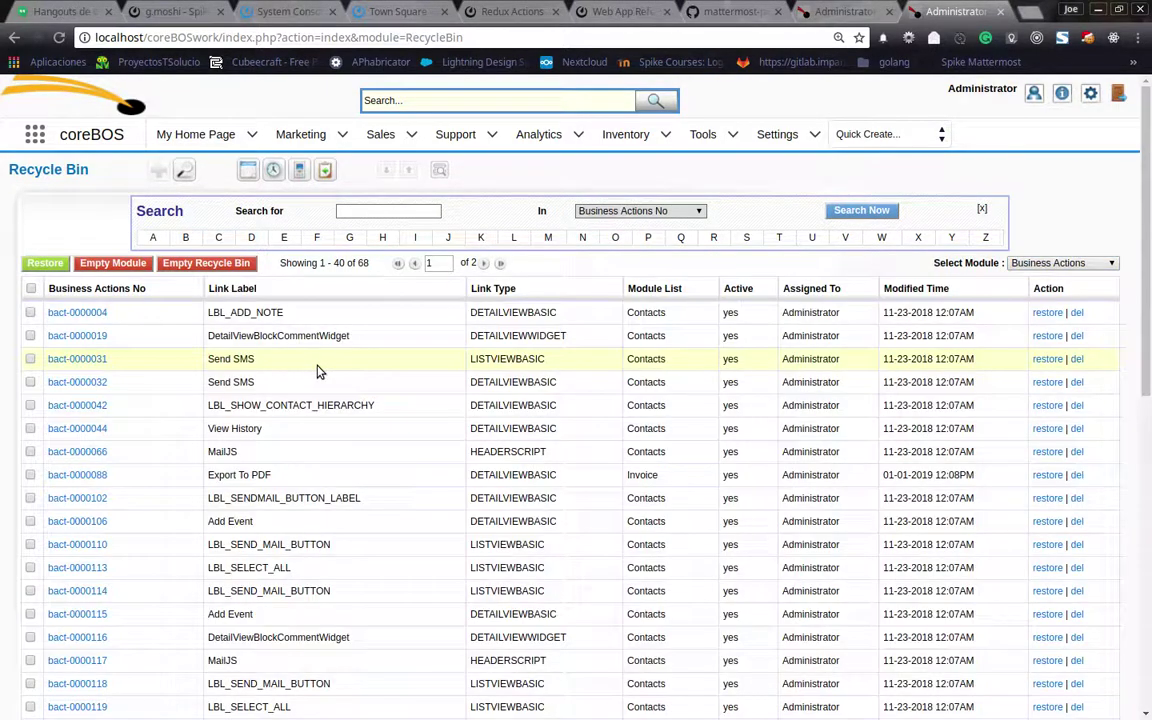
pyautogui.scroll(-4, 316, 368)
pyautogui.scroll(4, 316, 368)
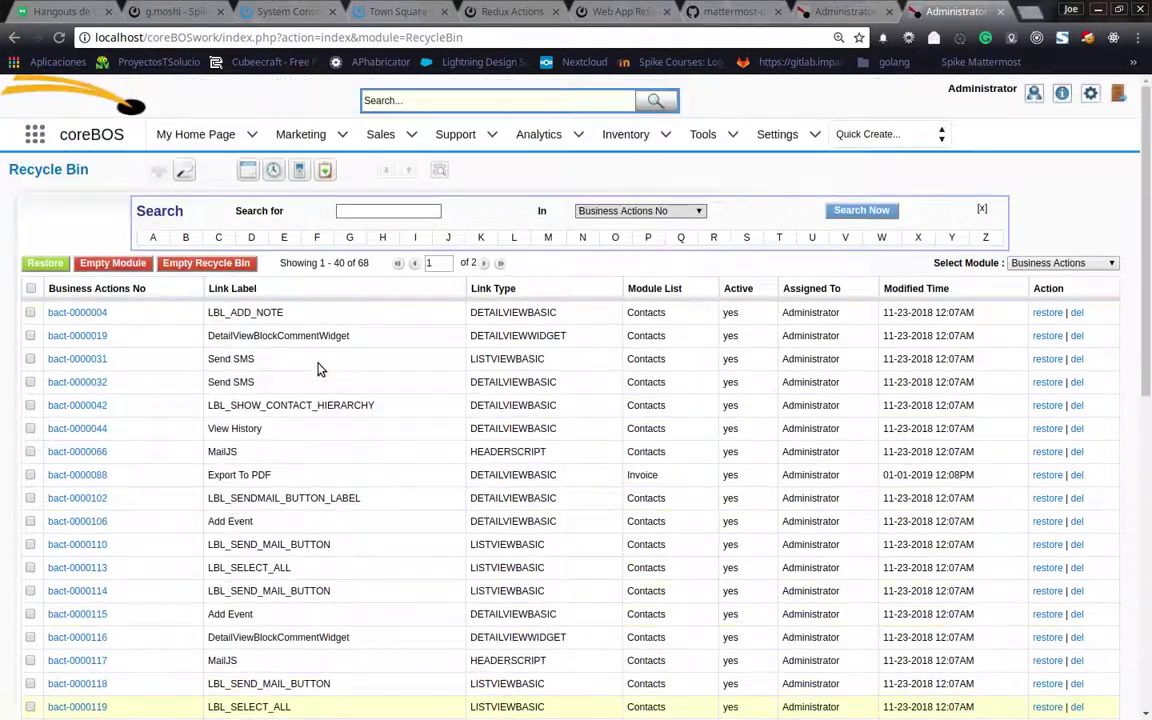
pyautogui.click(501, 264)
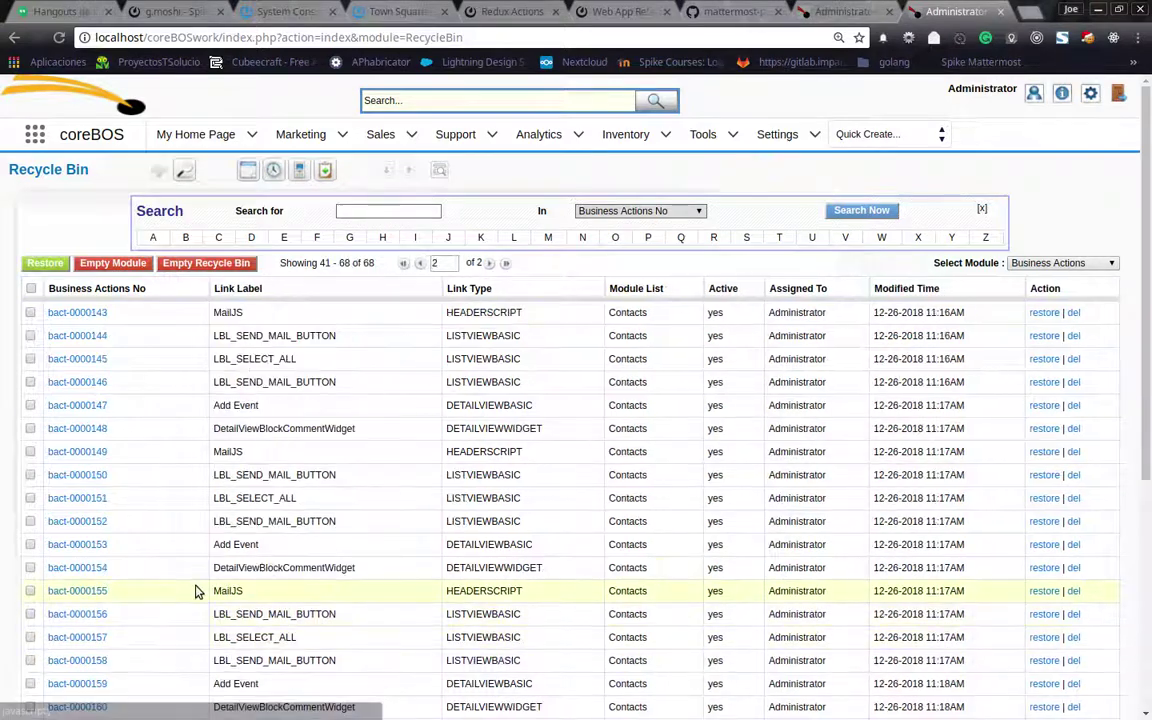
pyautogui.scroll(-5, 197, 592)
pyautogui.scroll(-1, 190, 605)
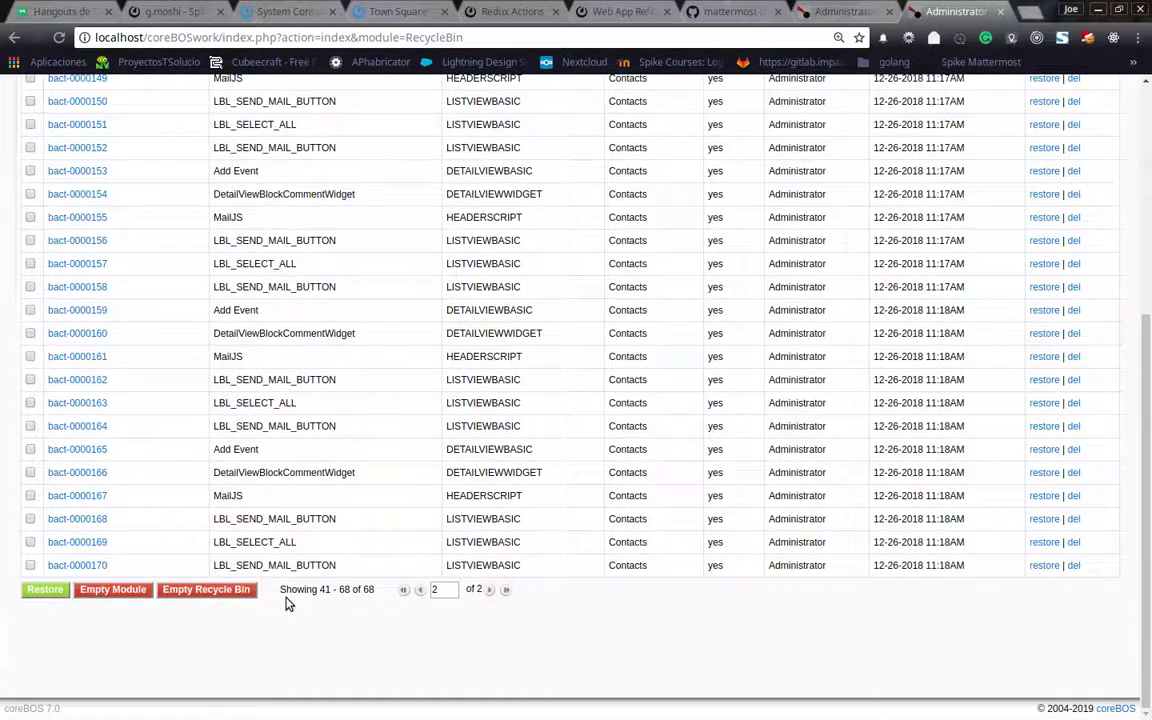
pyautogui.scroll(5, 288, 605)
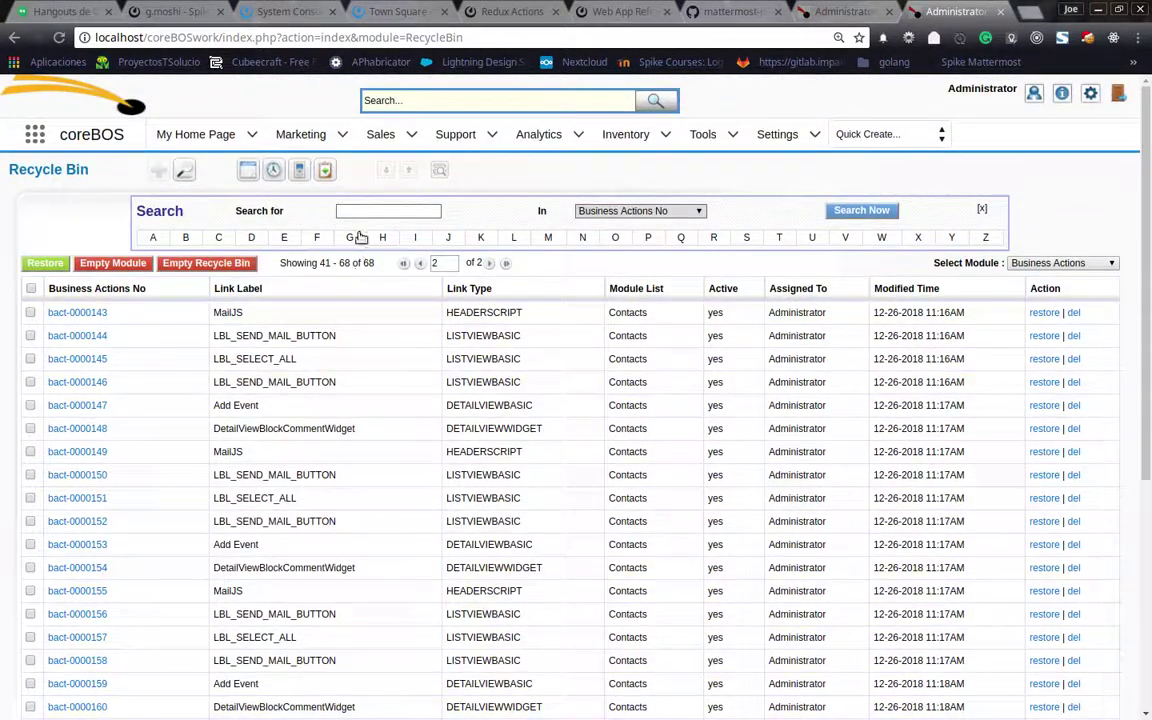
# Find the deleted 'invoice' Module List action and restore Export To PDF
pyautogui.click(345, 211)
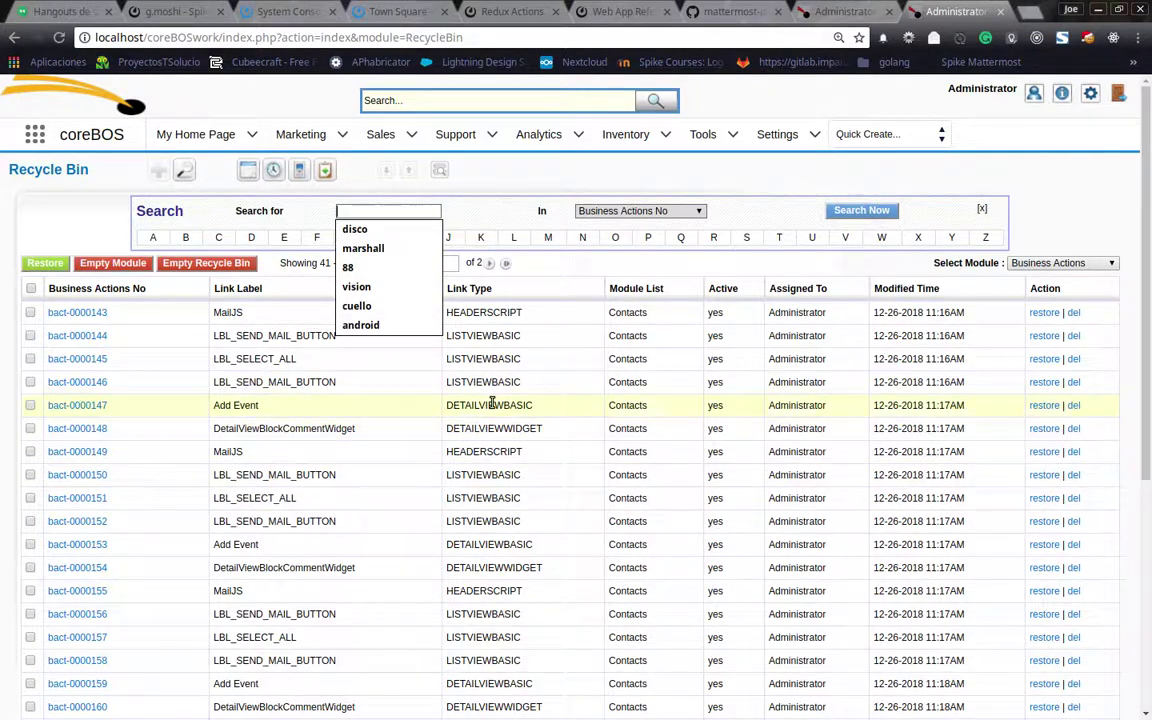
pyautogui.write('invoice')
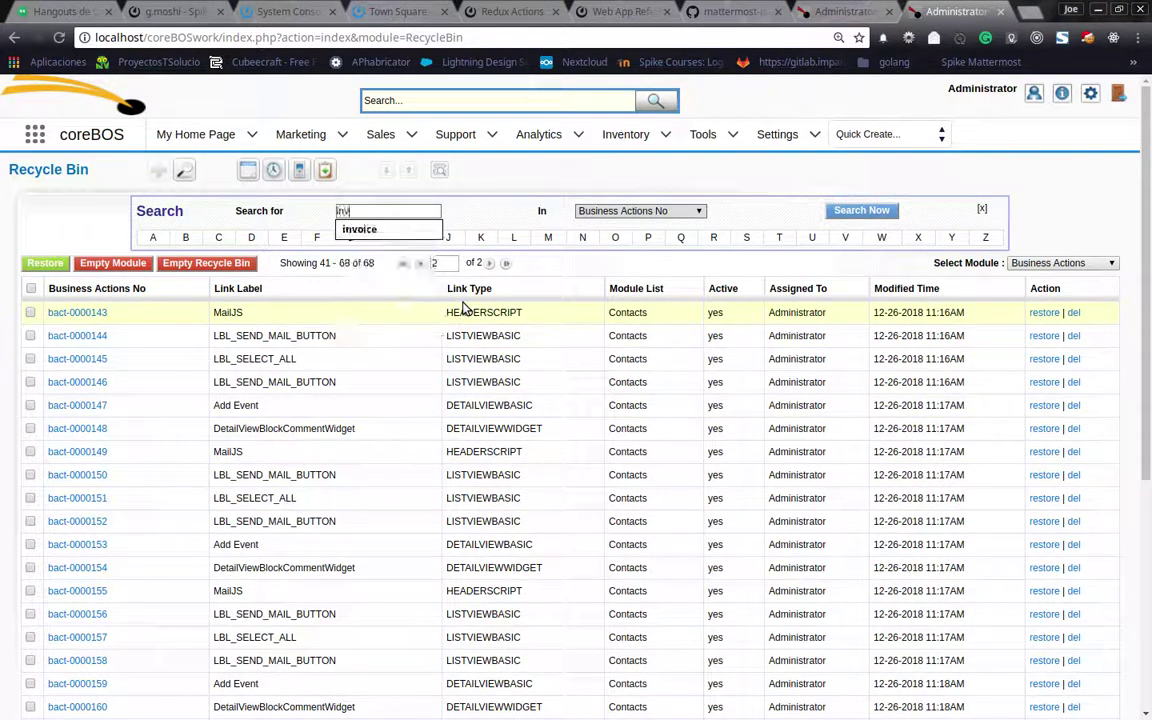
pyautogui.click(615, 212)
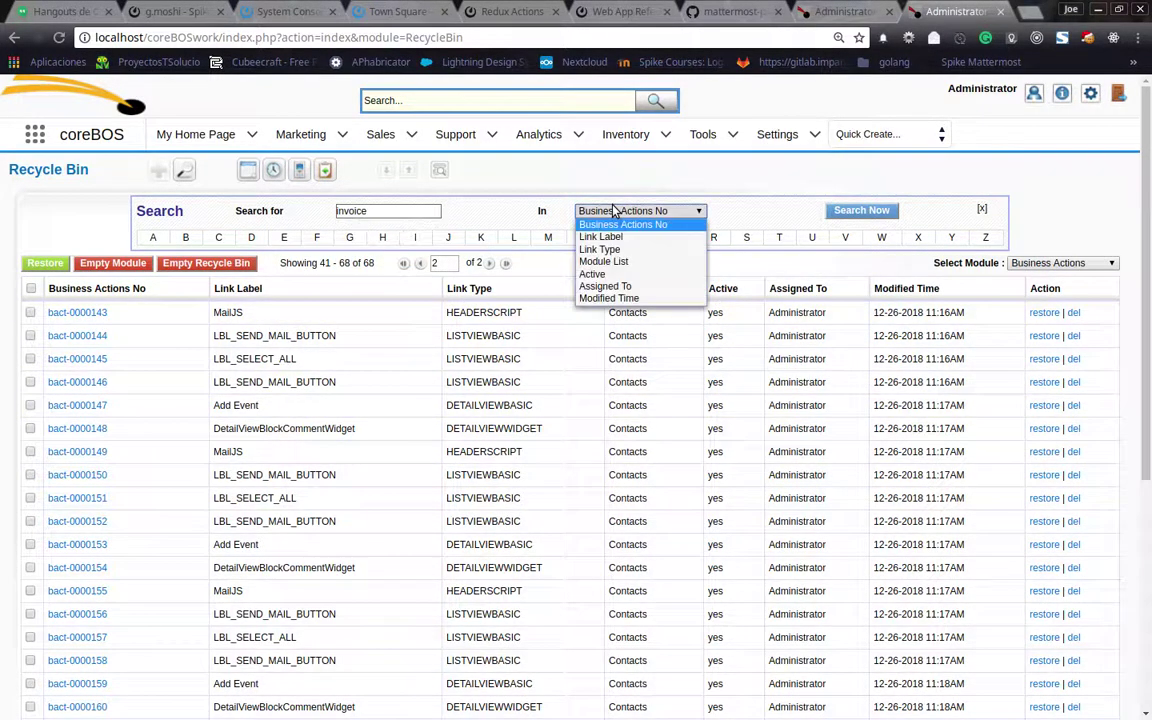
pyautogui.click(620, 262)
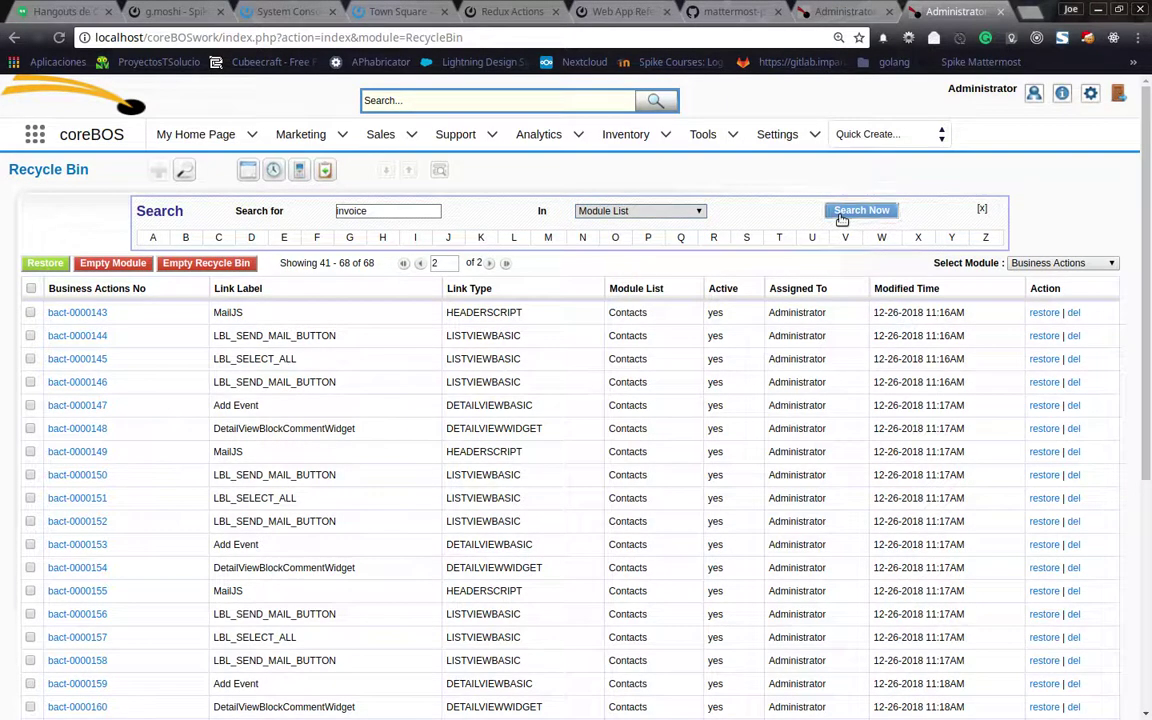
pyautogui.click(840, 212)
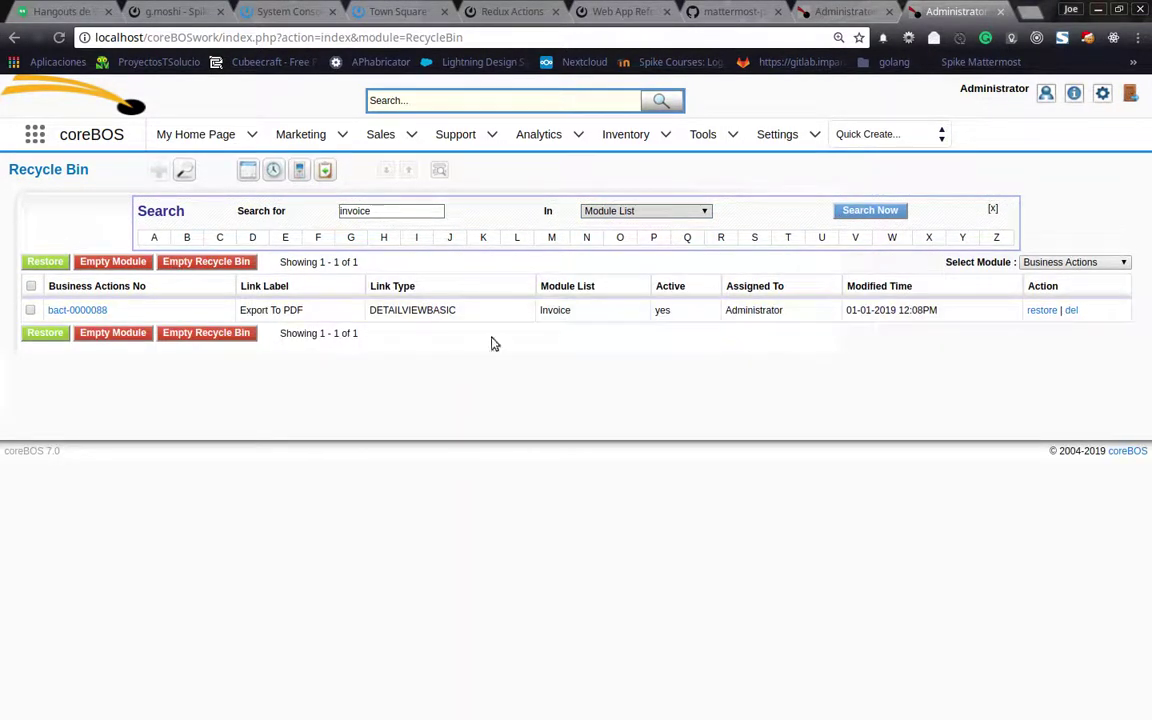
pyautogui.click(1048, 311)
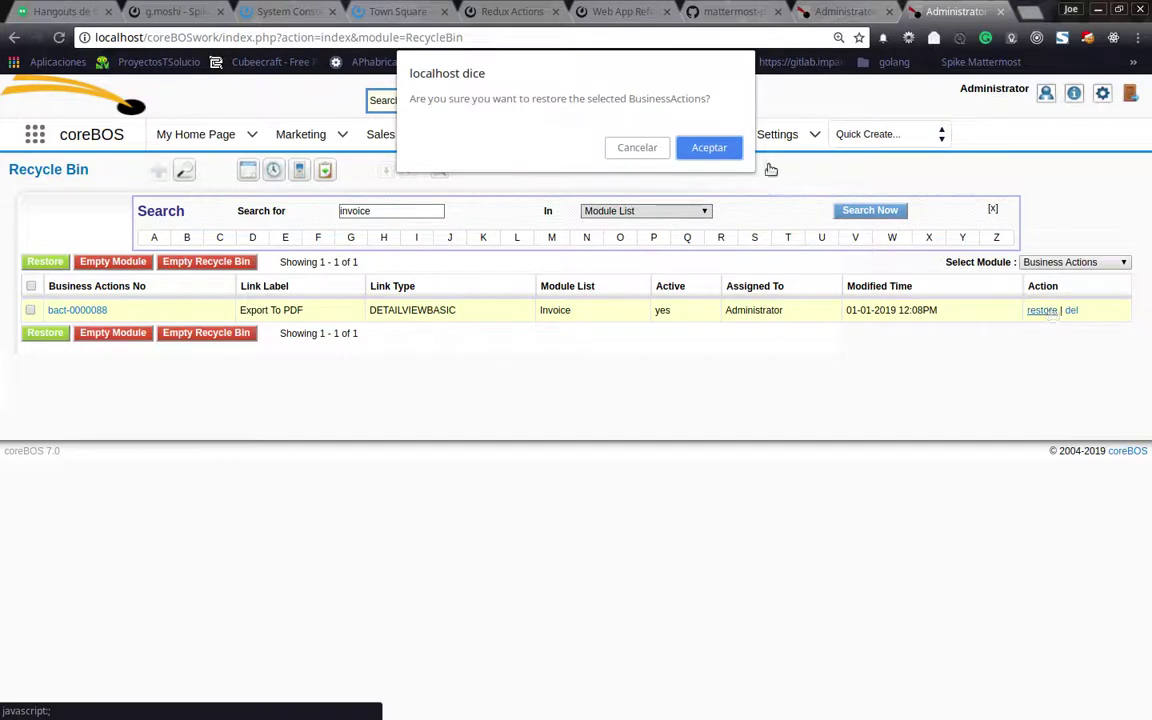
pyautogui.click(712, 150)
pyautogui.click(836, 10)
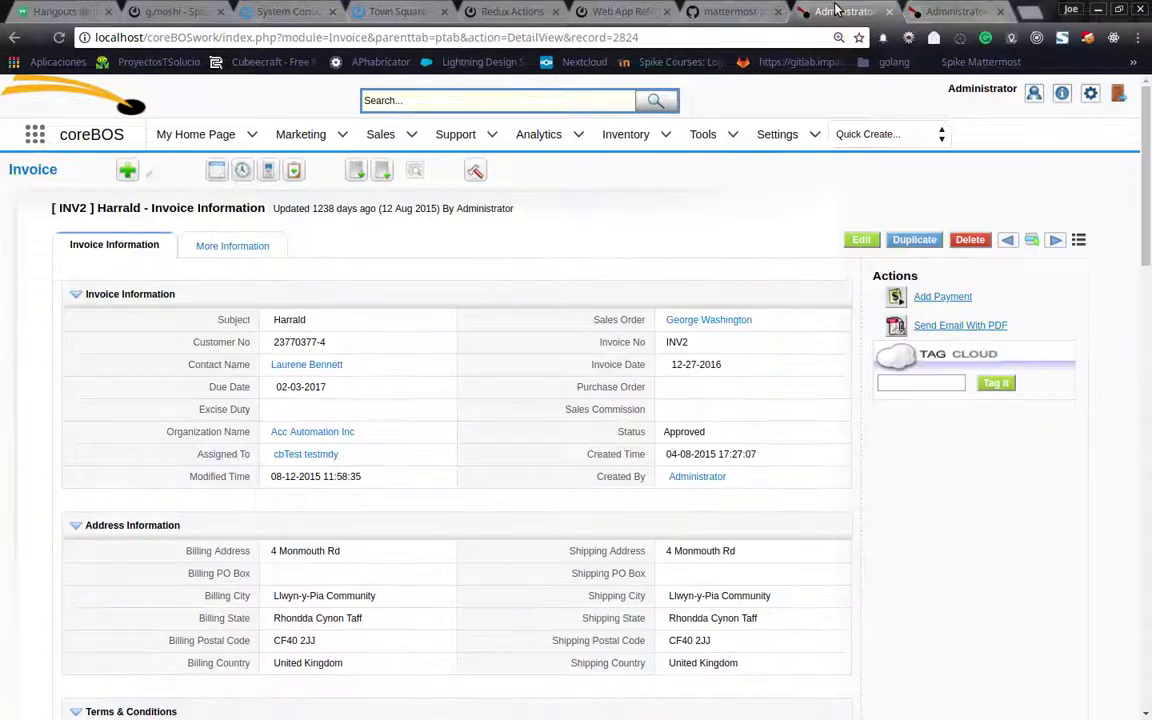
# Reload invoice INV2, export it with Export To PDF, and view the downloaded PDF
pyautogui.click(59, 38)
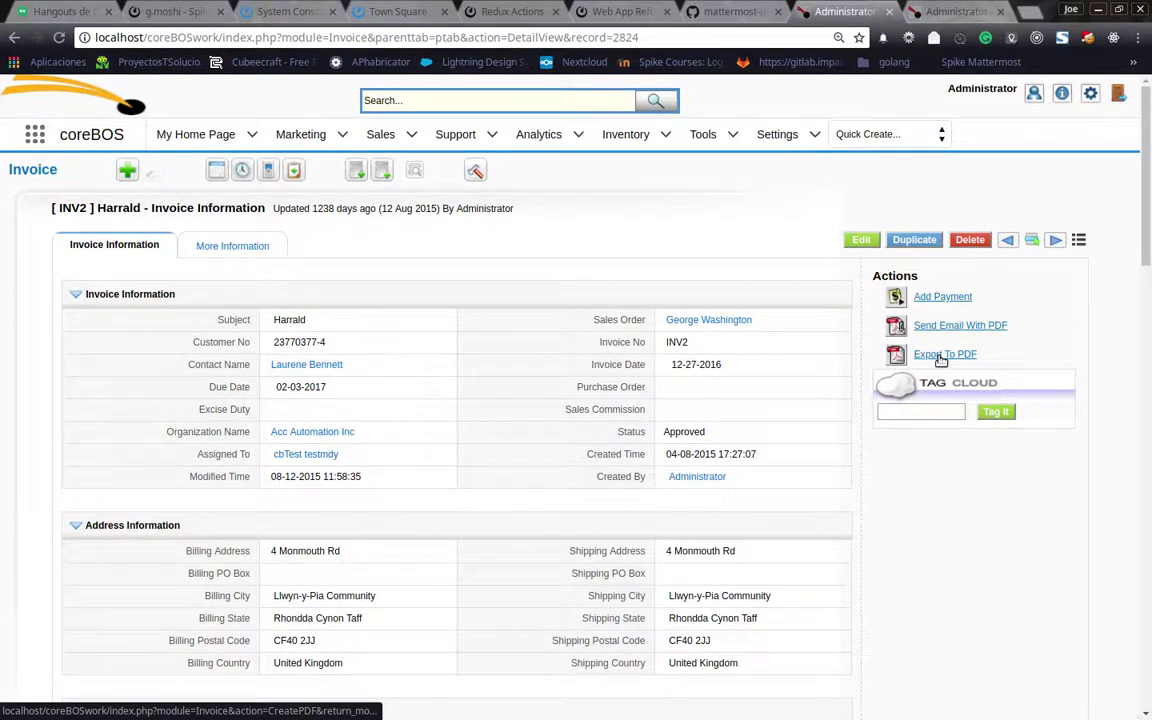
pyautogui.click(938, 356)
pyautogui.click(135, 700)
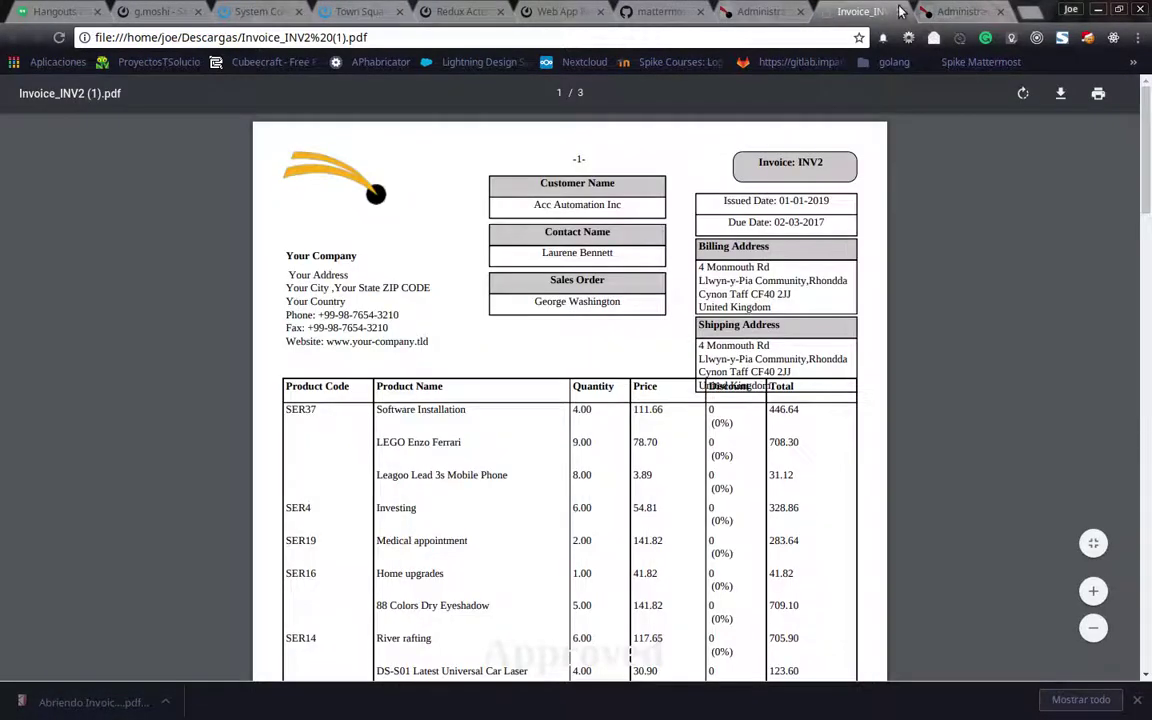
pyautogui.click(900, 11)
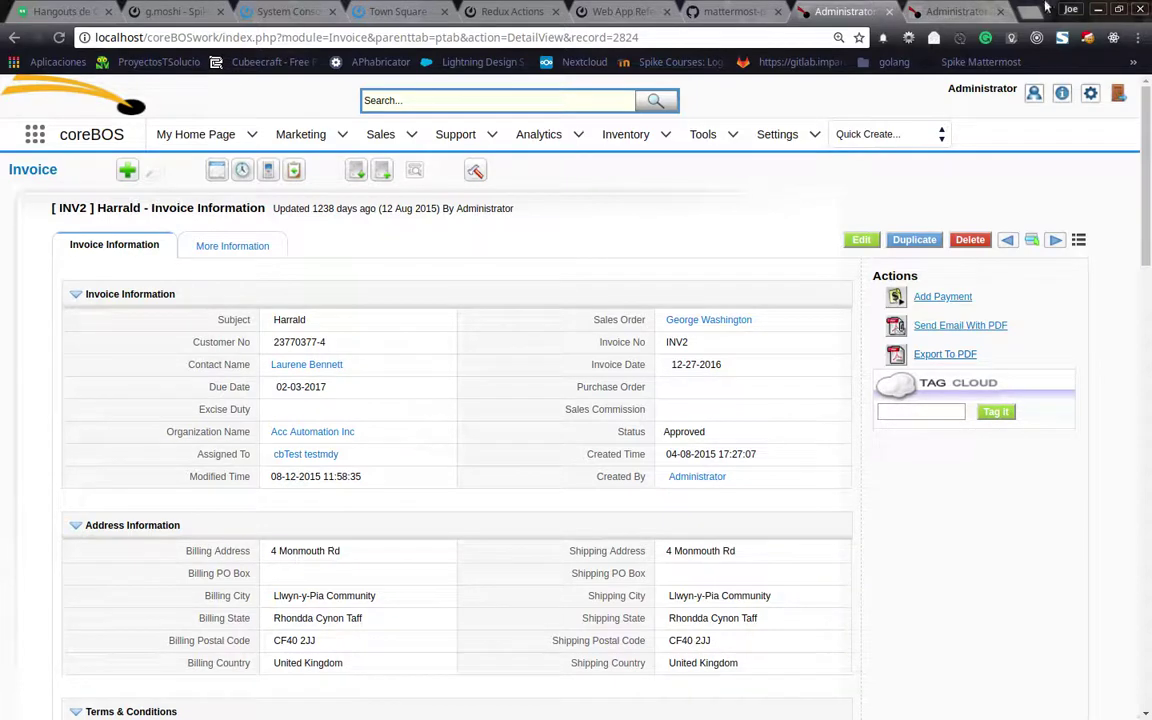
pyautogui.click(945, 11)
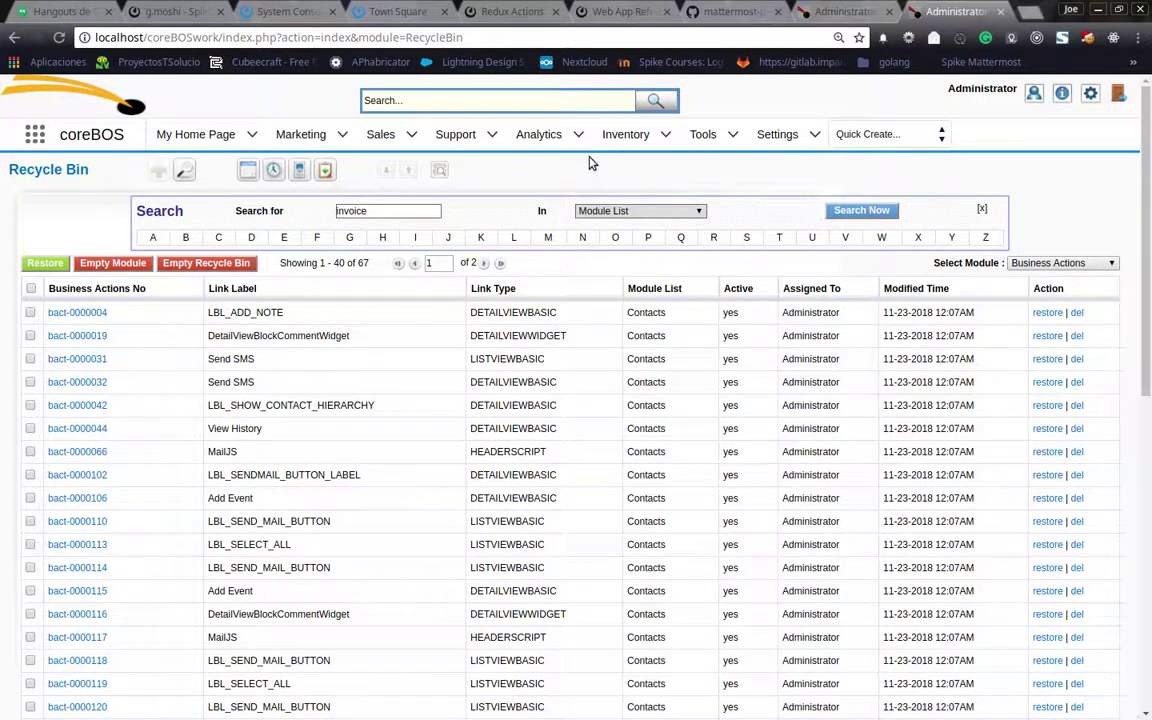
# Open Business Actions from Tools and search Module List for the invoice term
pyautogui.click(627, 134)
pyautogui.moveTo(700, 140)
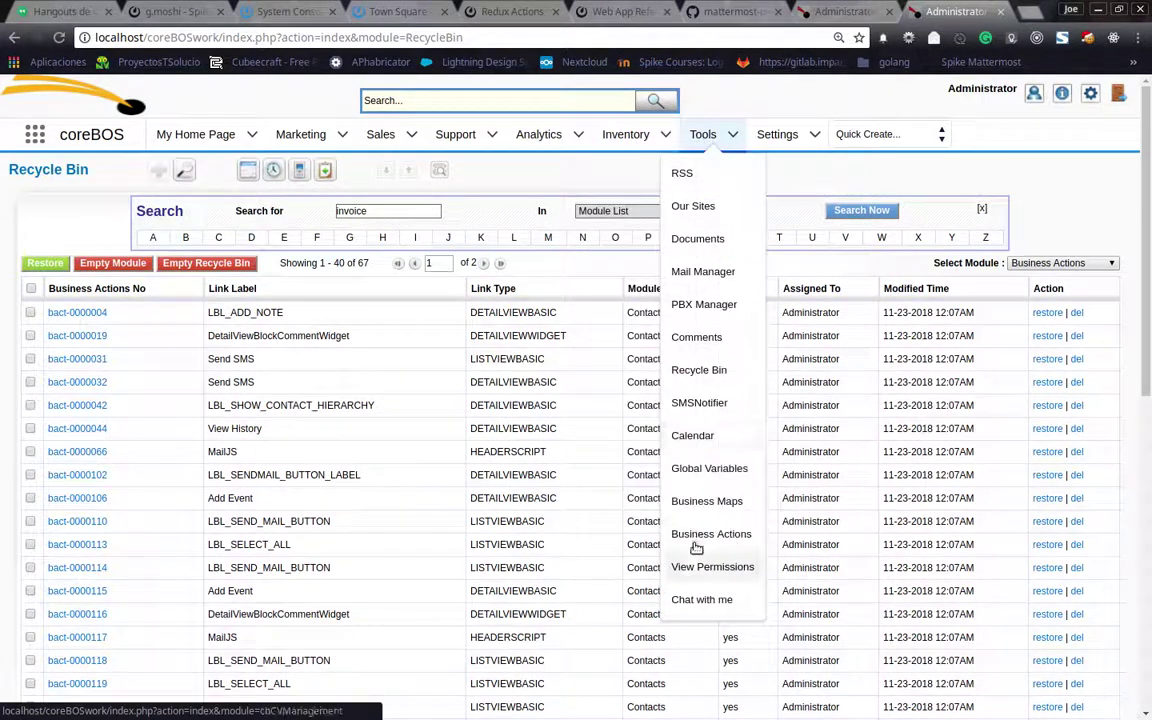
pyautogui.click(699, 535)
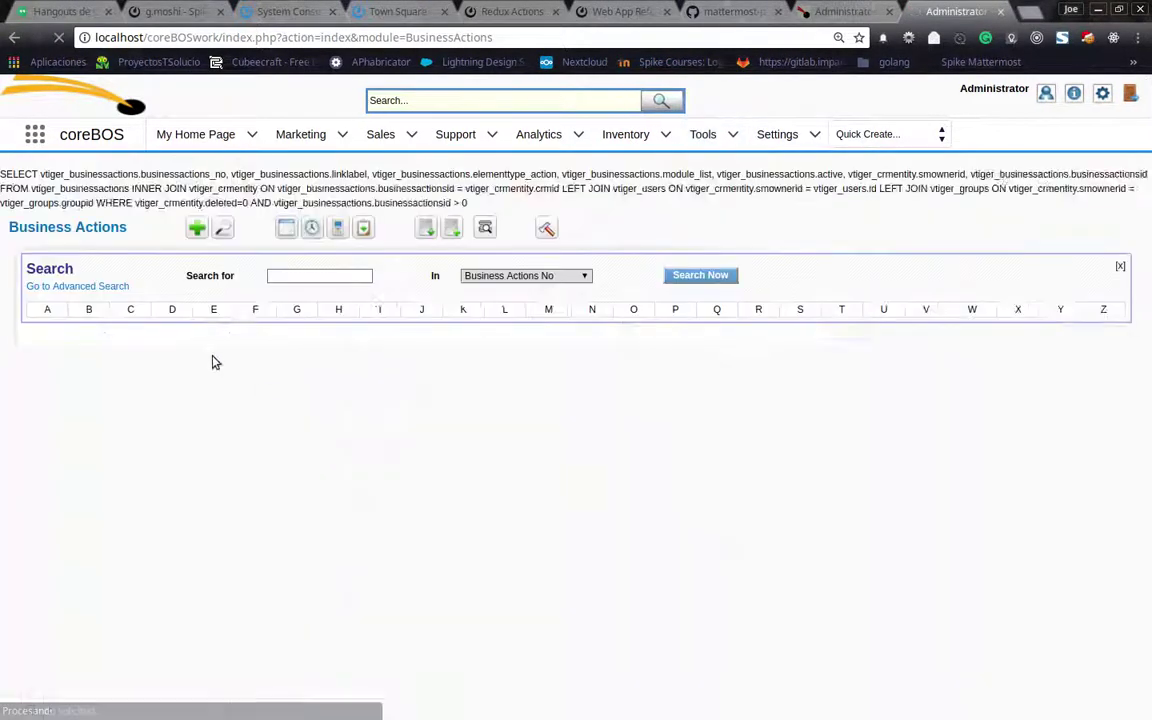
pyautogui.click(318, 275)
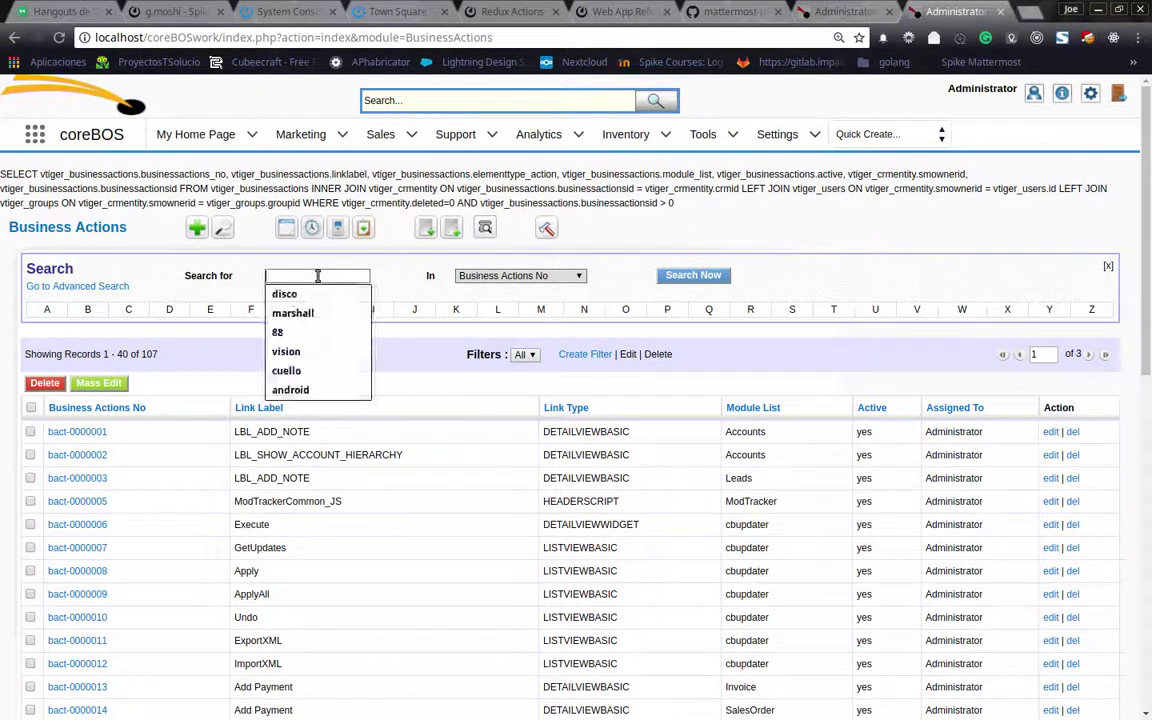
pyautogui.write('invocie')
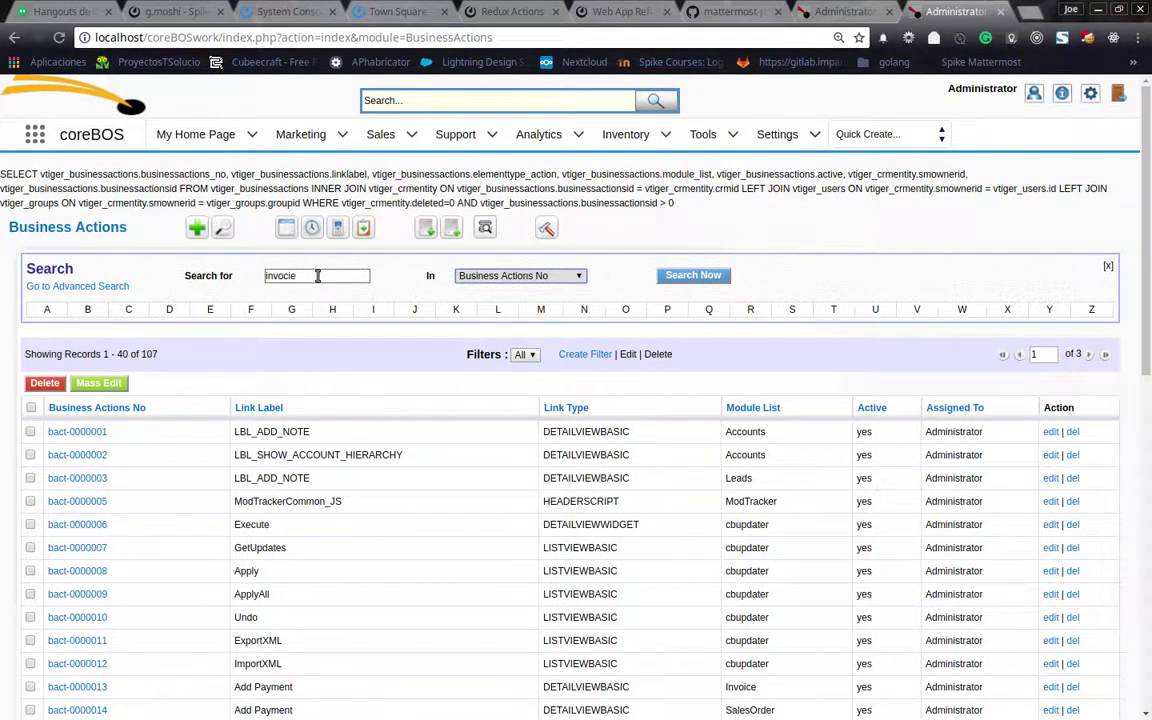
pyautogui.click(521, 277)
pyautogui.click(525, 326)
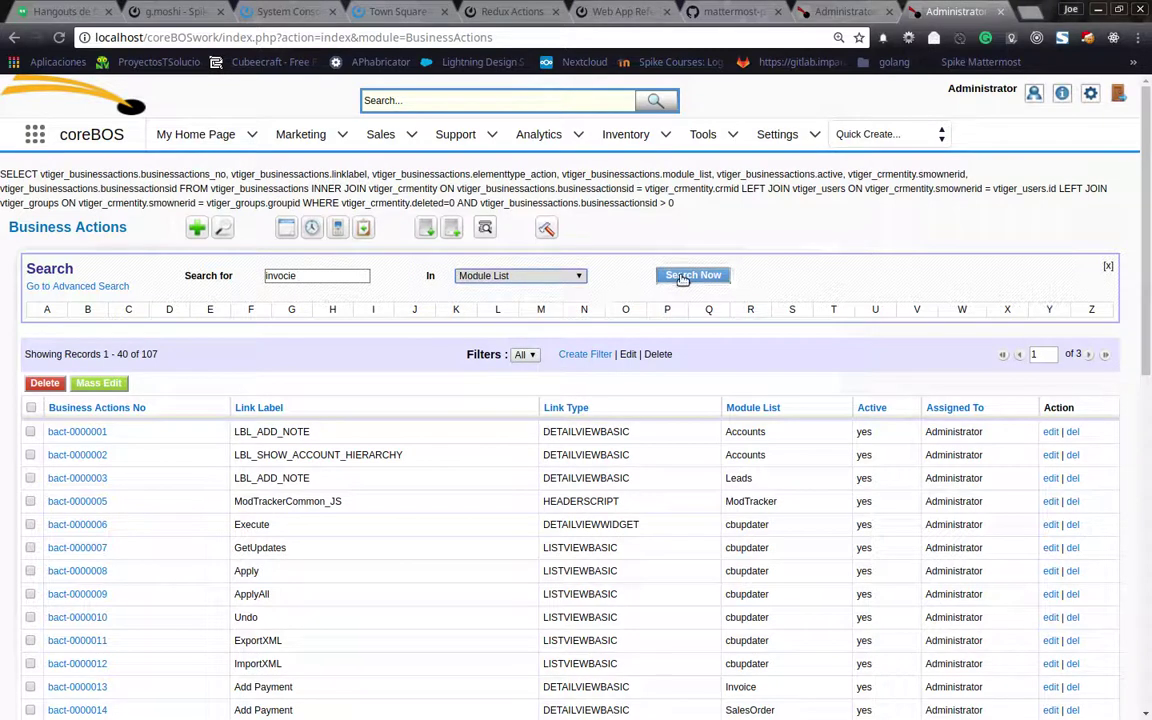
pyautogui.click(688, 277)
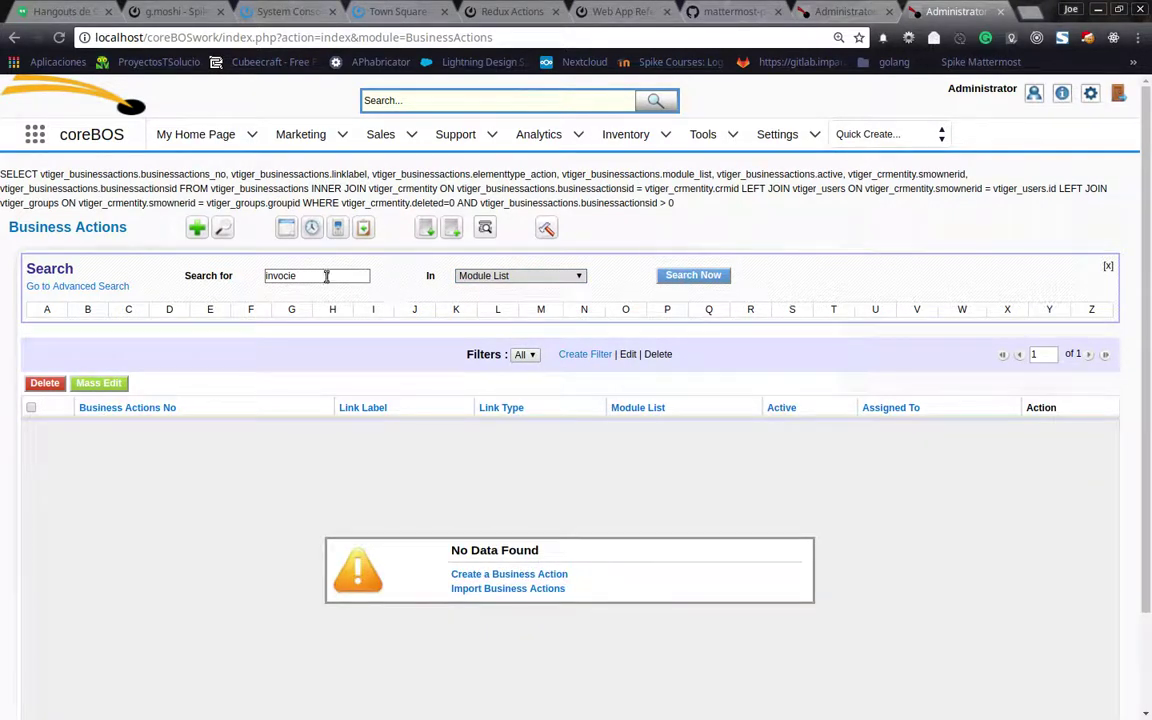
# Correct the search term to 'invoice', rerun it, and open bact-0000088 Export To PDF
pyautogui.press('BackSpace')
pyautogui.press('BackSpace')
pyautogui.press('BackSpace')
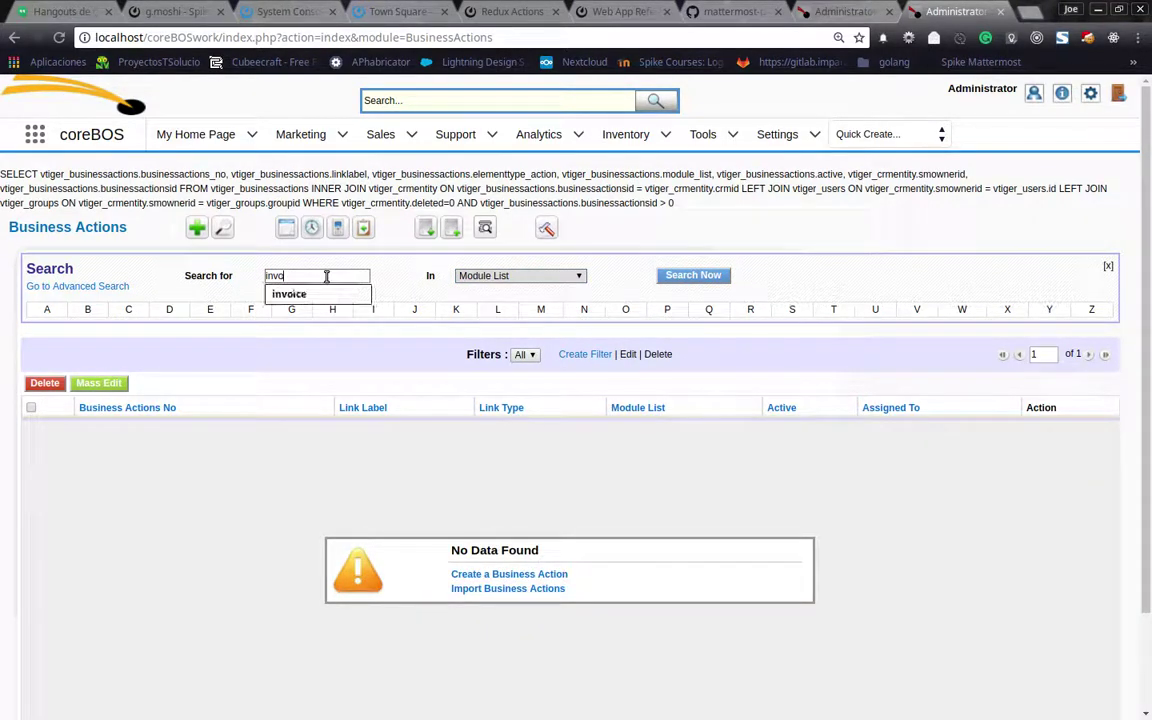
pyautogui.write('ice')
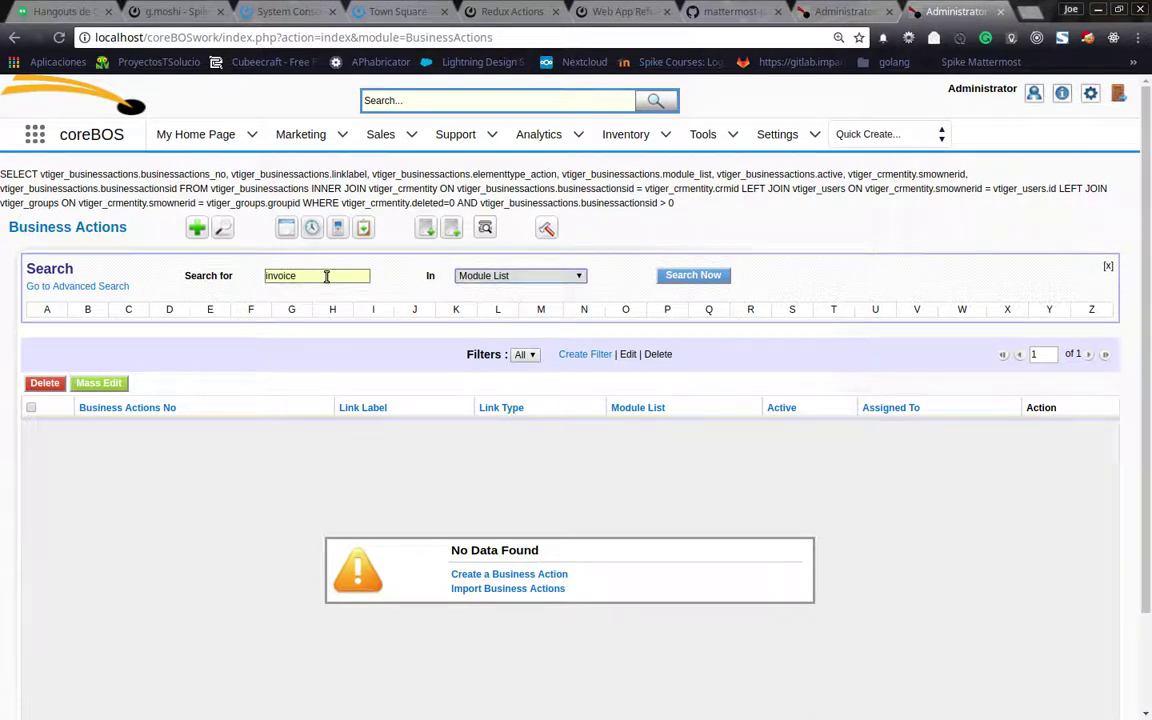
pyautogui.click(660, 280)
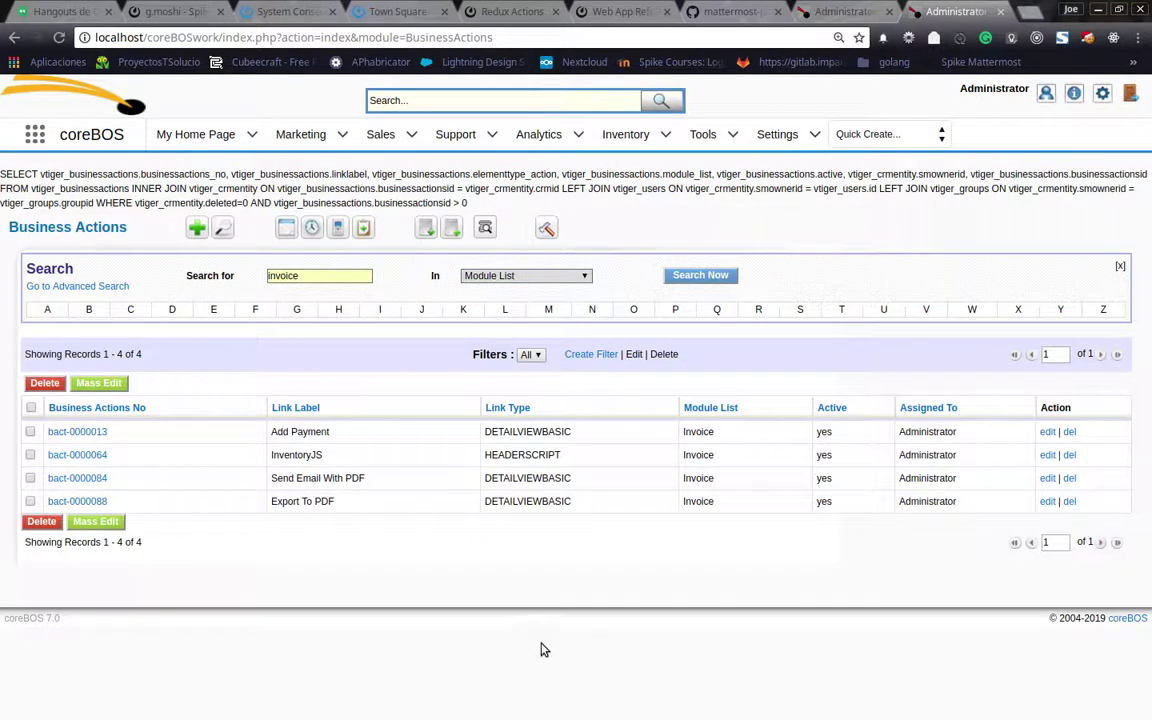
pyautogui.click(66, 501)
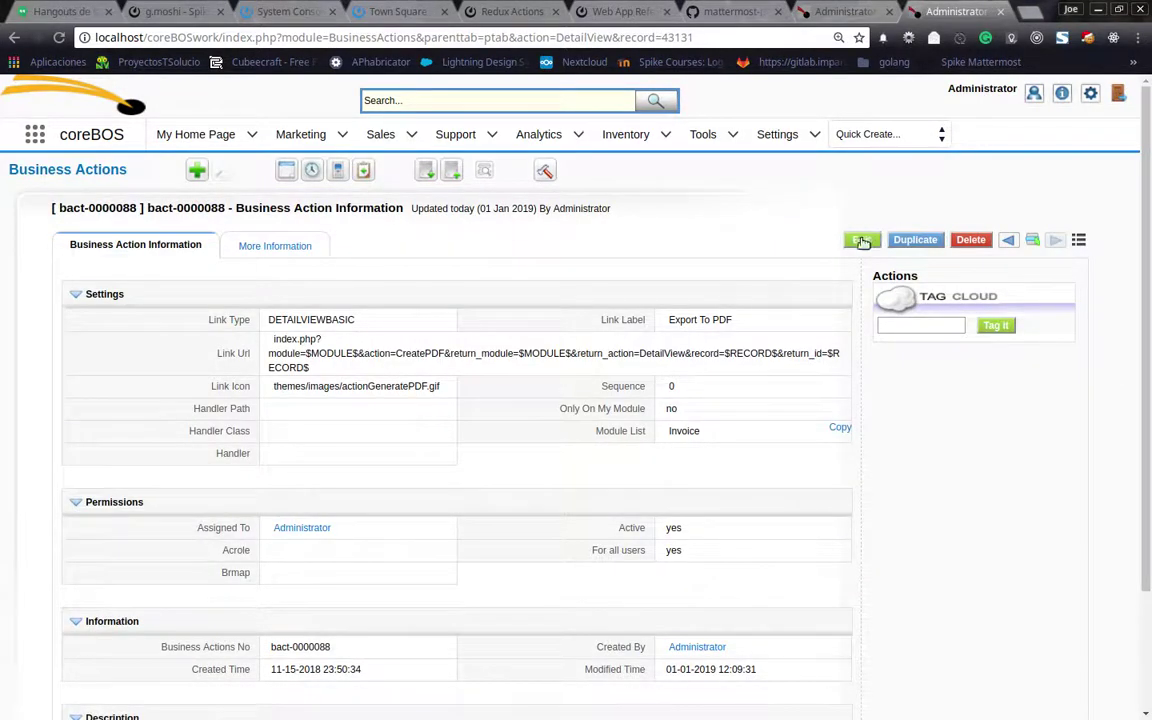
# Edit Export To PDF: untick For all users and assign it to the test user
pyautogui.click(861, 237)
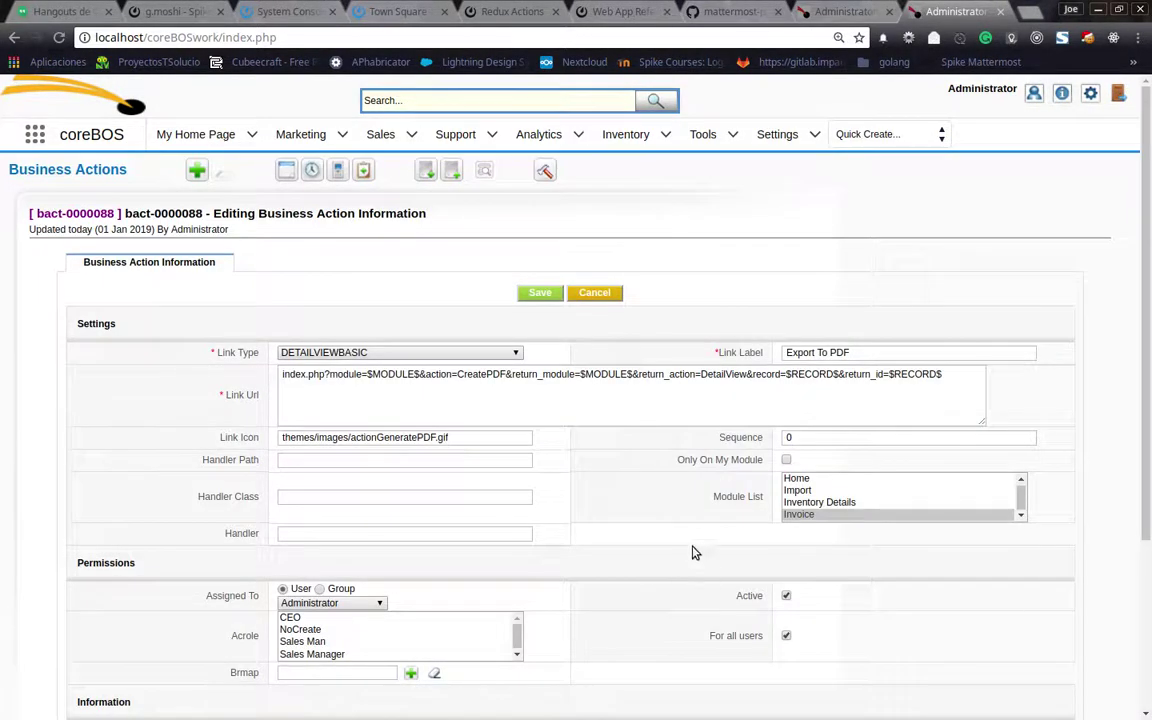
pyautogui.scroll(-2, 745, 472)
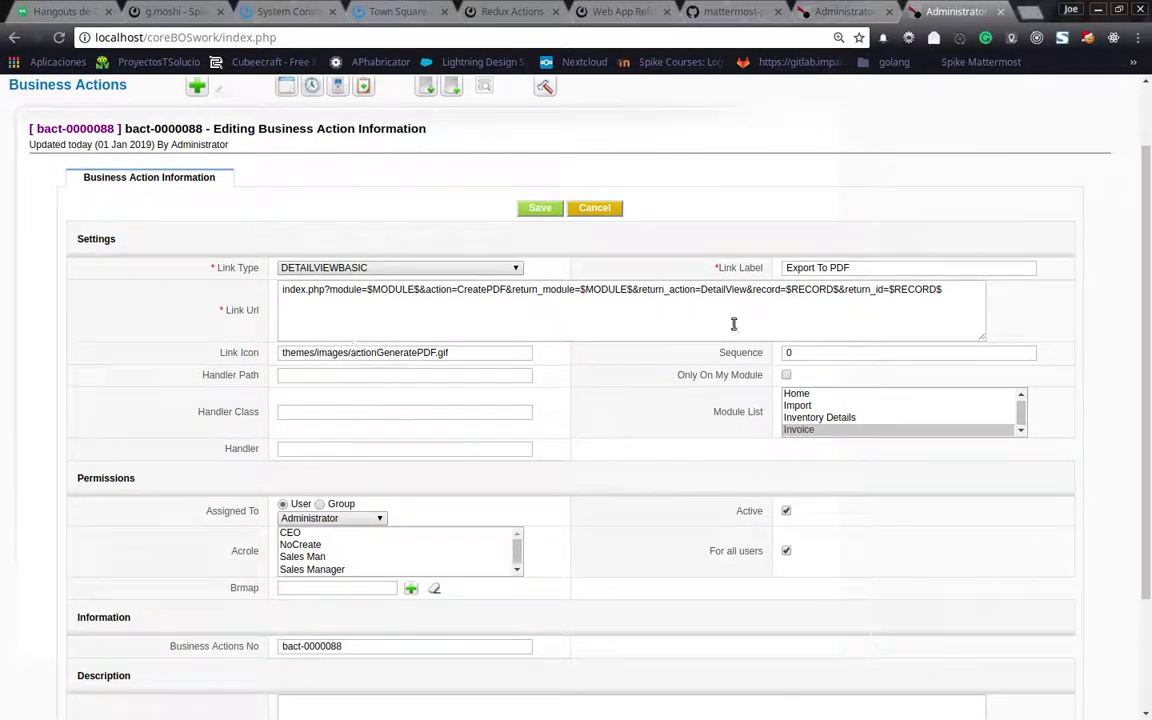
pyautogui.scroll(-1, 430, 540)
pyautogui.scroll(-1, 430, 540)
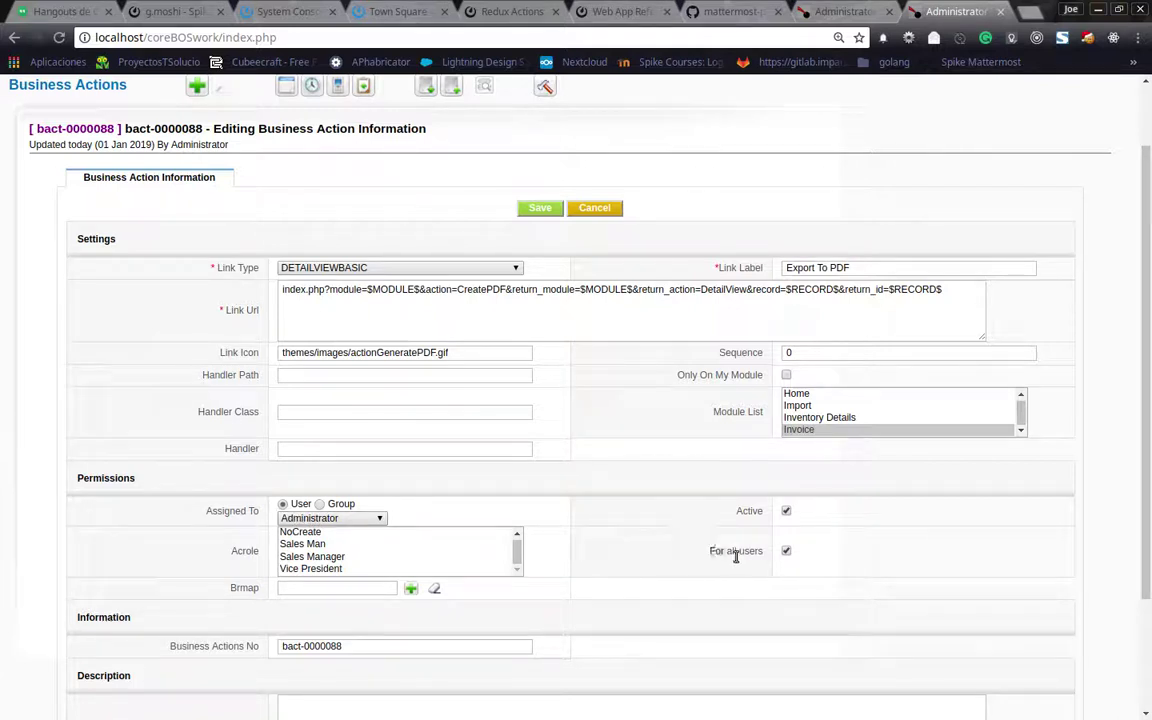
pyautogui.doubleClick(787, 553)
pyautogui.click(787, 552)
pyautogui.click(333, 519)
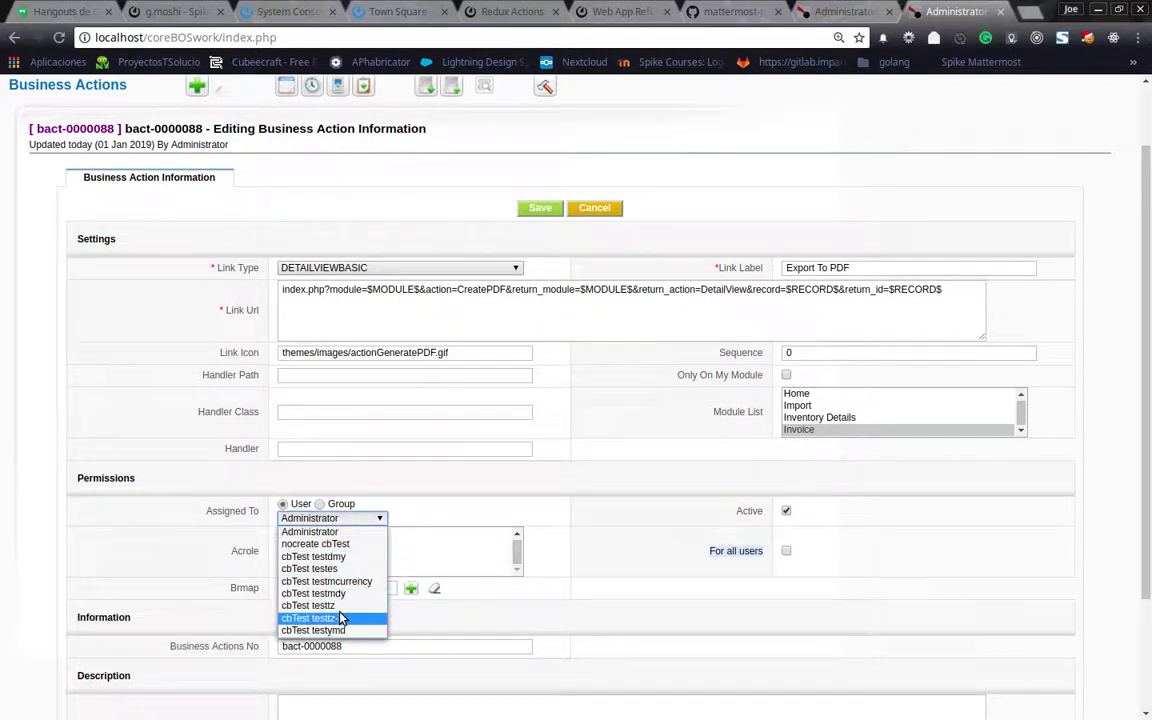
pyautogui.click(338, 556)
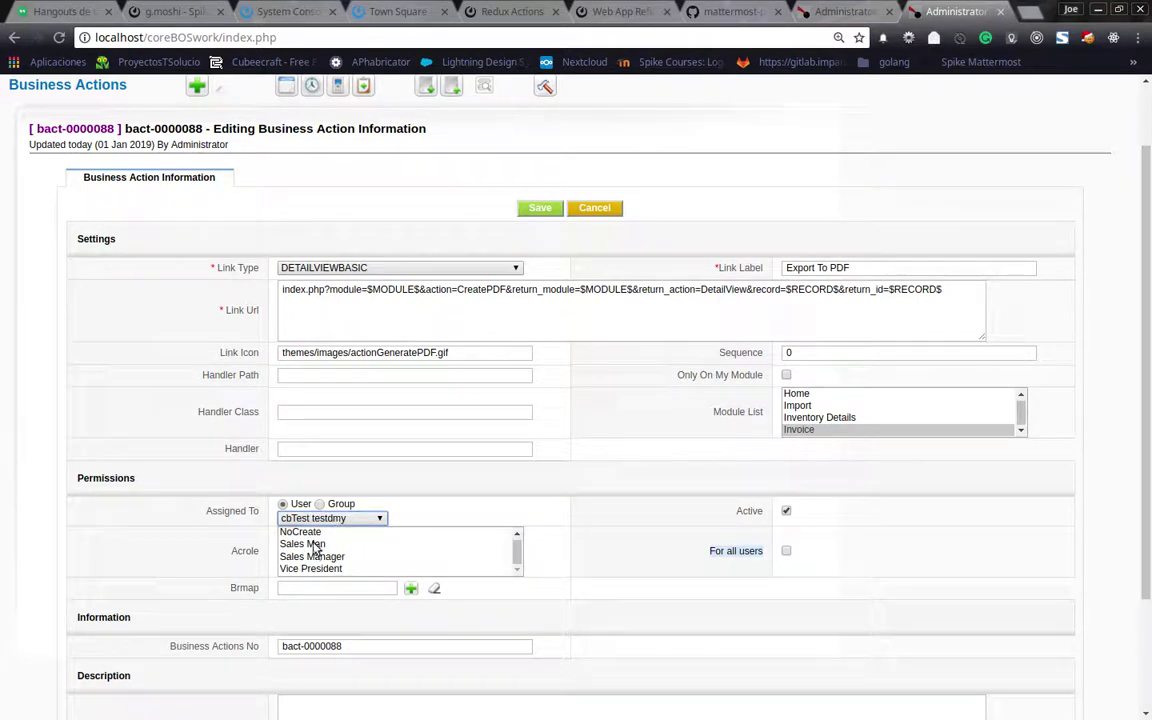
pyautogui.scroll(-1, 313, 546)
pyautogui.scroll(-1, 313, 546)
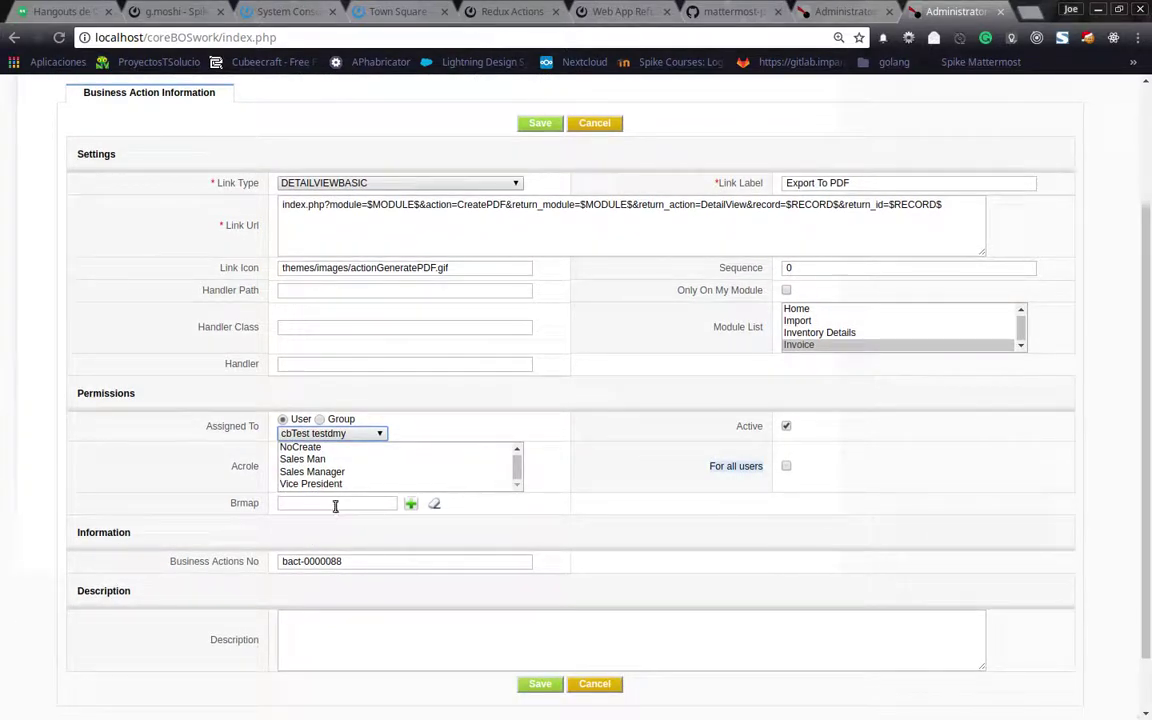
pyautogui.doubleClick(244, 504)
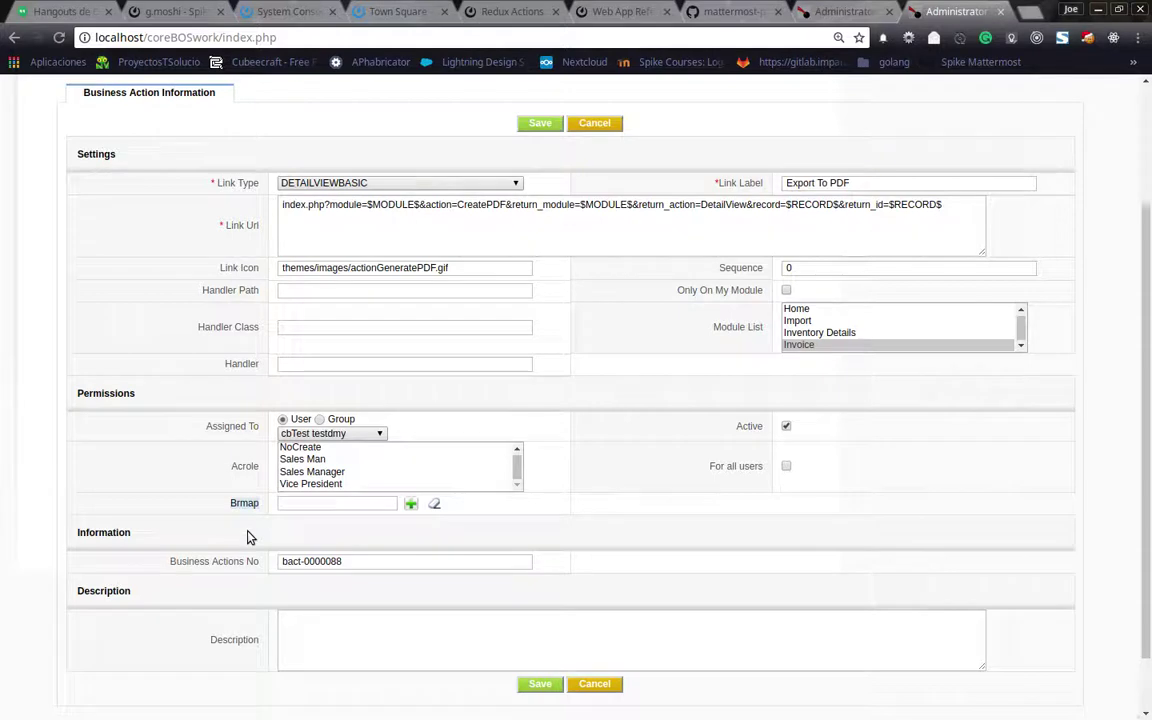
pyautogui.click(331, 504)
# Save the Export To PDF business action with the bottom Save button
pyautogui.click(538, 687)
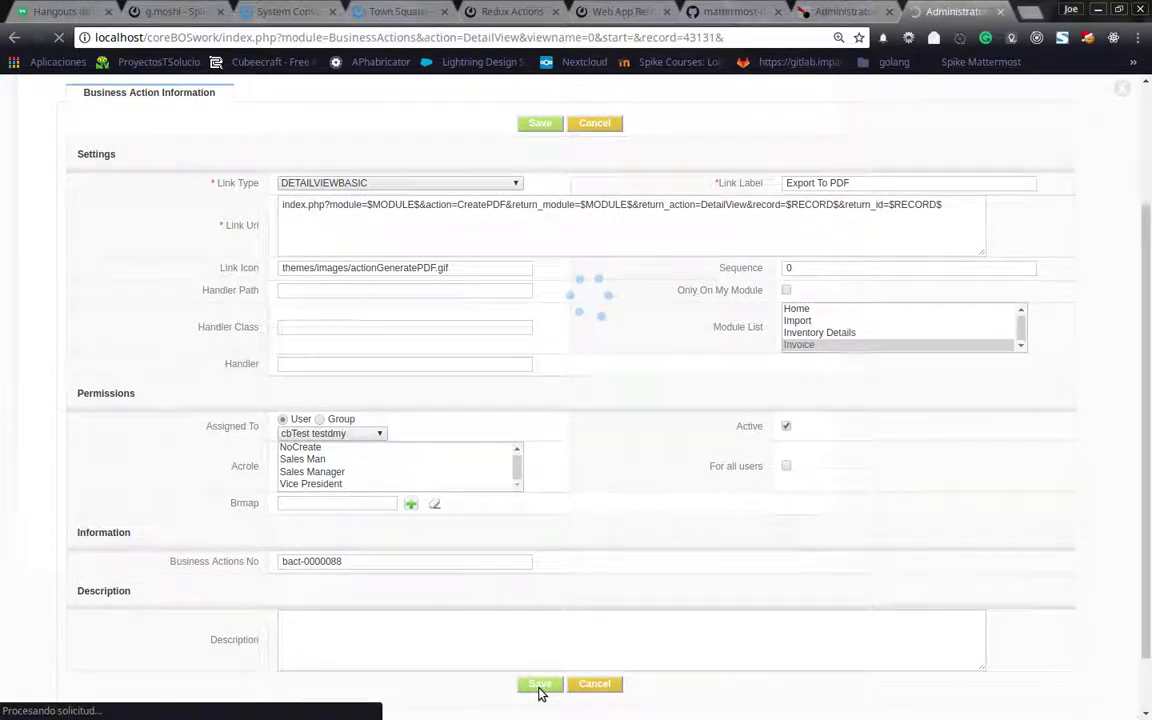
# Sign out of the administrator session and log in as the test user
pyautogui.click(848, 17)
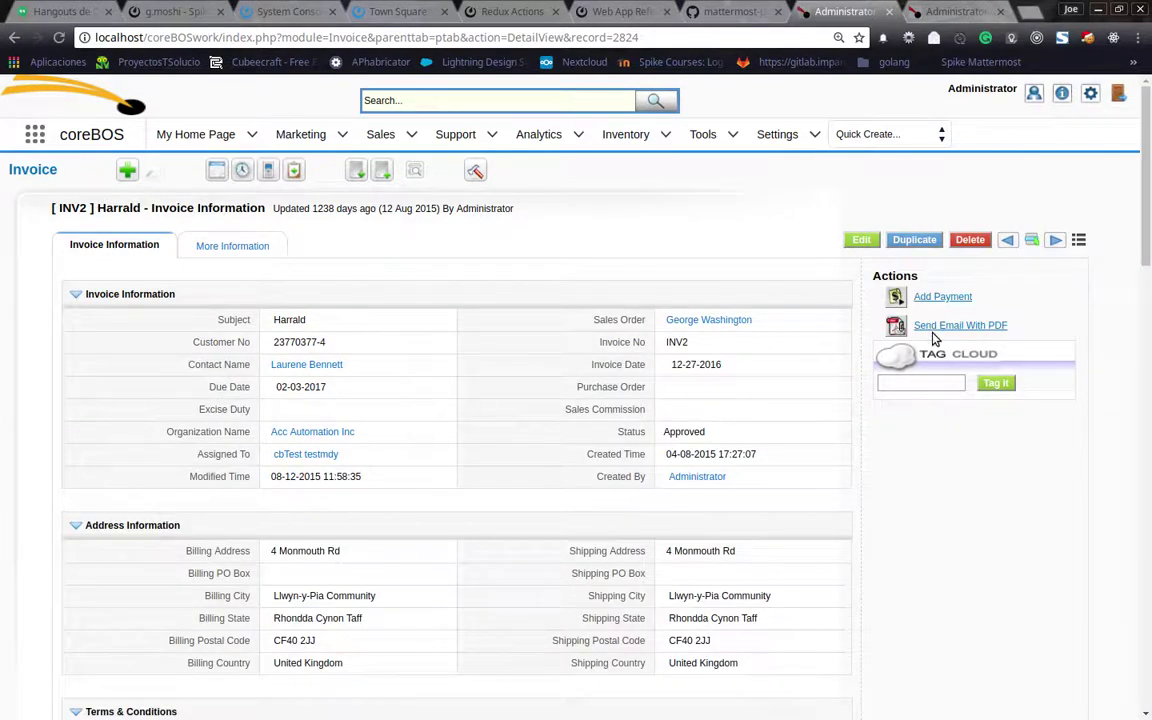
pyautogui.click(1118, 95)
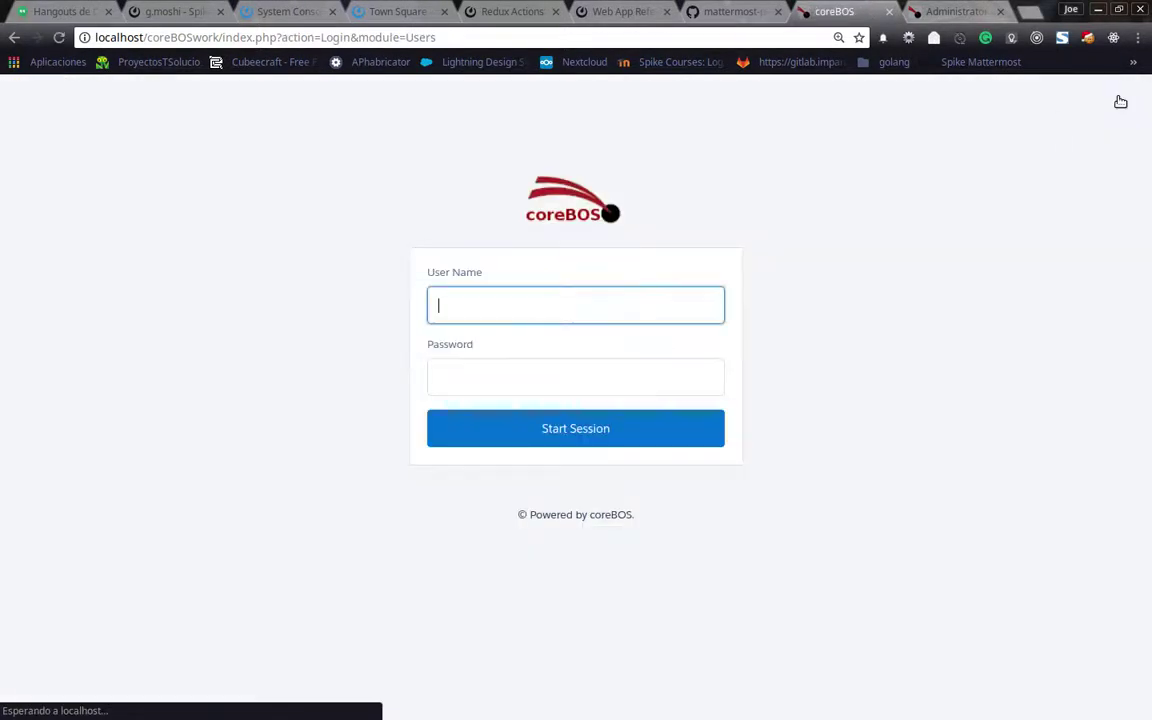
pyautogui.write('te')
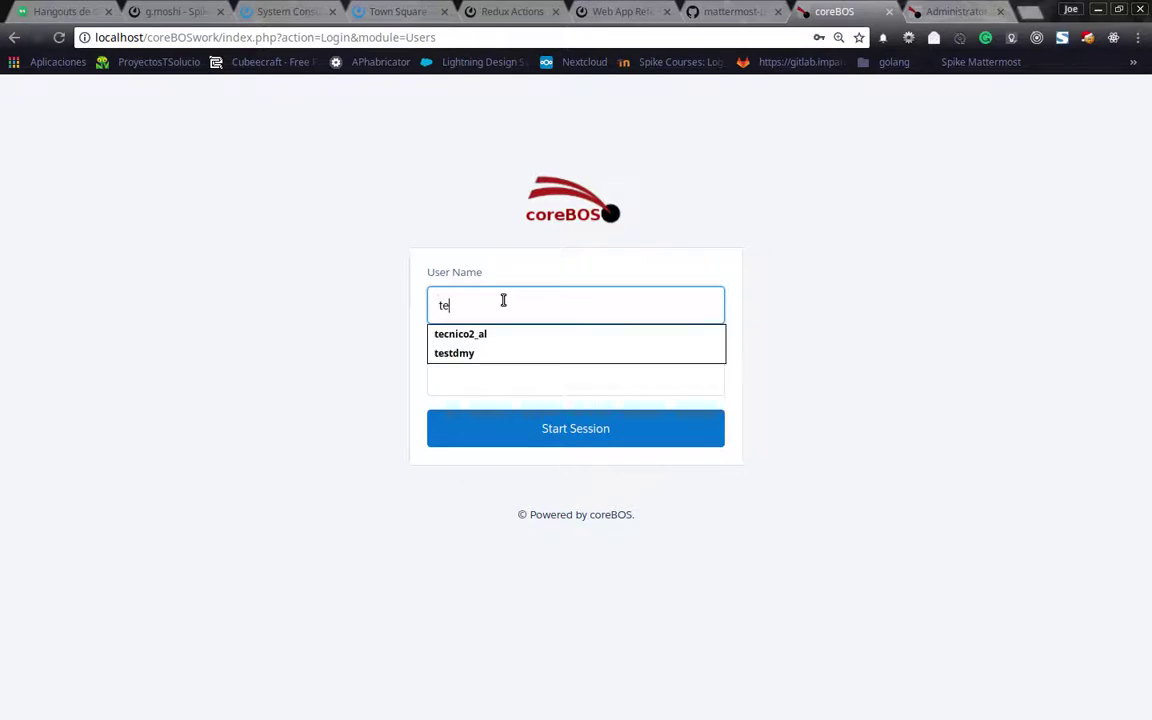
pyautogui.write('stdmy')
pyautogui.press('Tab')
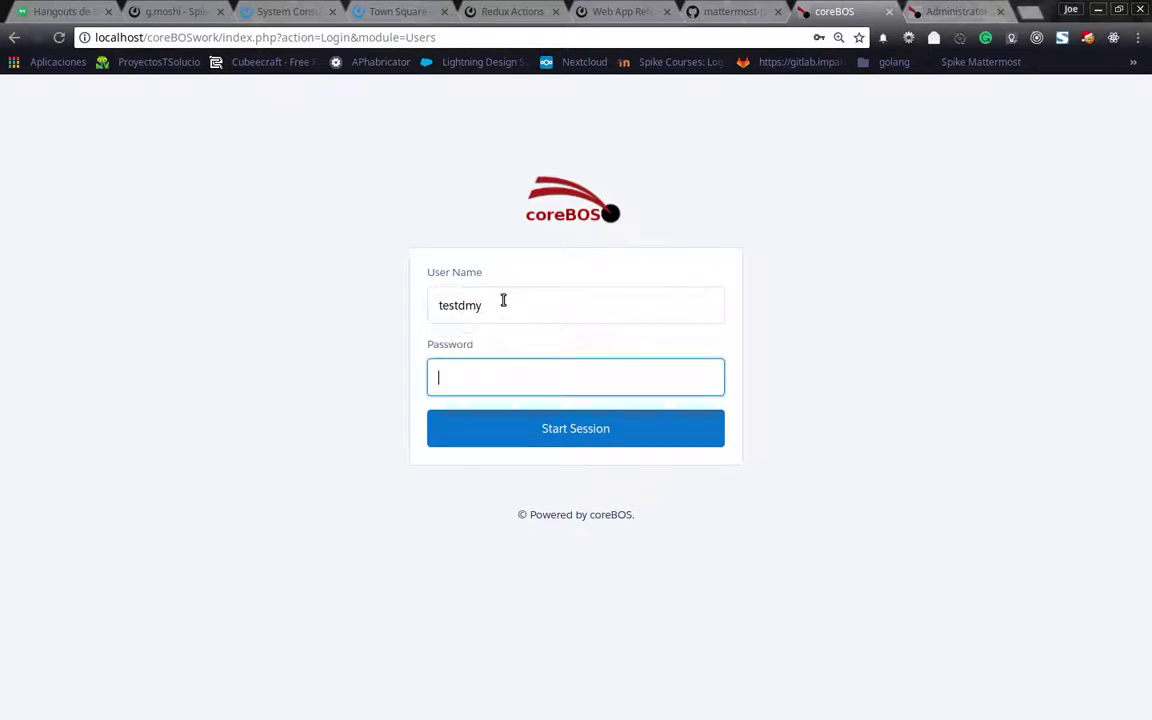
pyautogui.write('******')
pyautogui.press('Return')
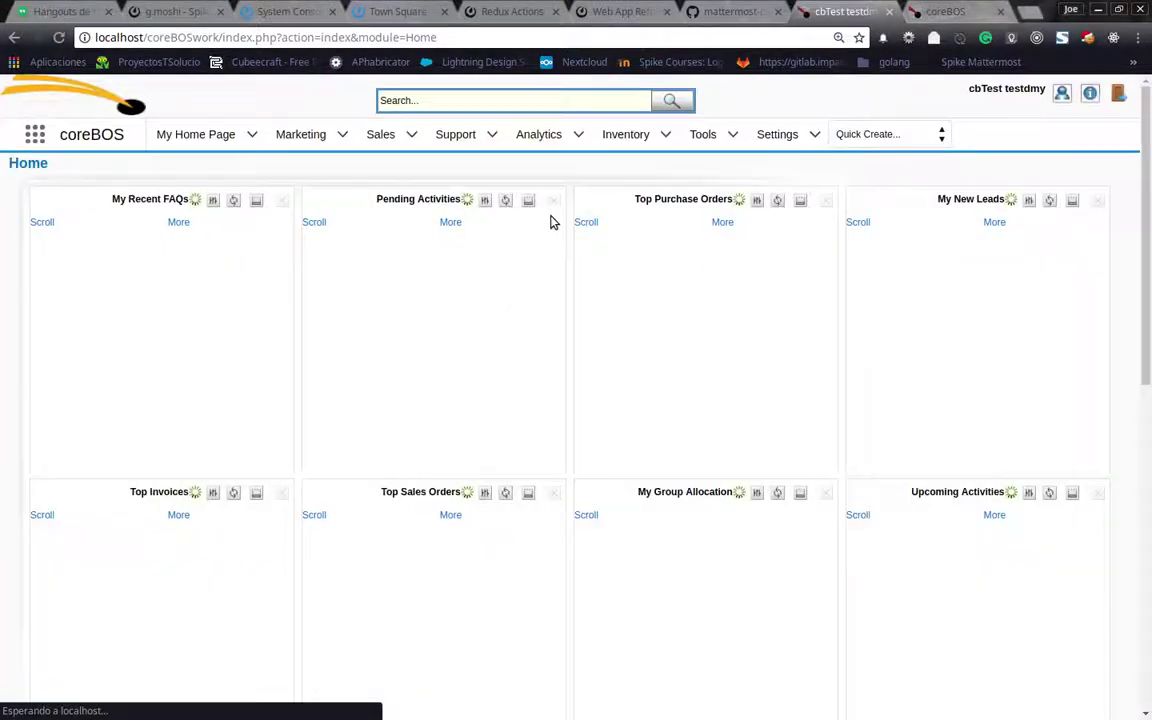
# As the test user, open invoice INV1 Boxx from Invoices, then log out
pyautogui.moveTo(614, 136)
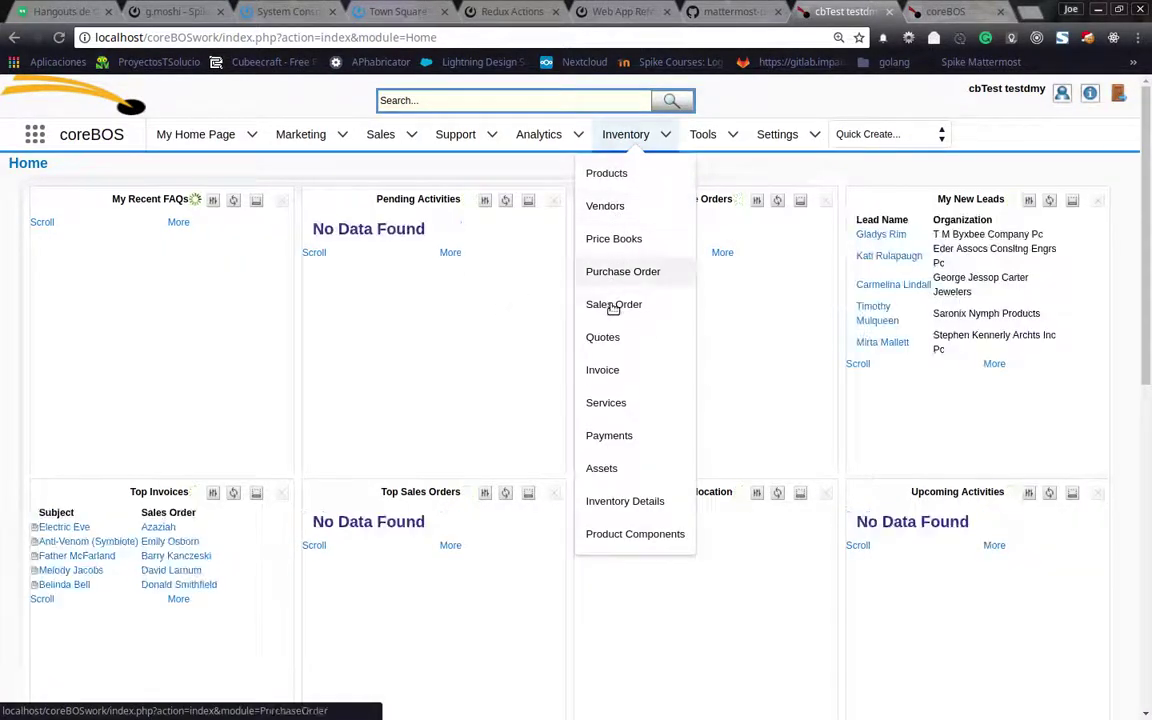
pyautogui.click(611, 371)
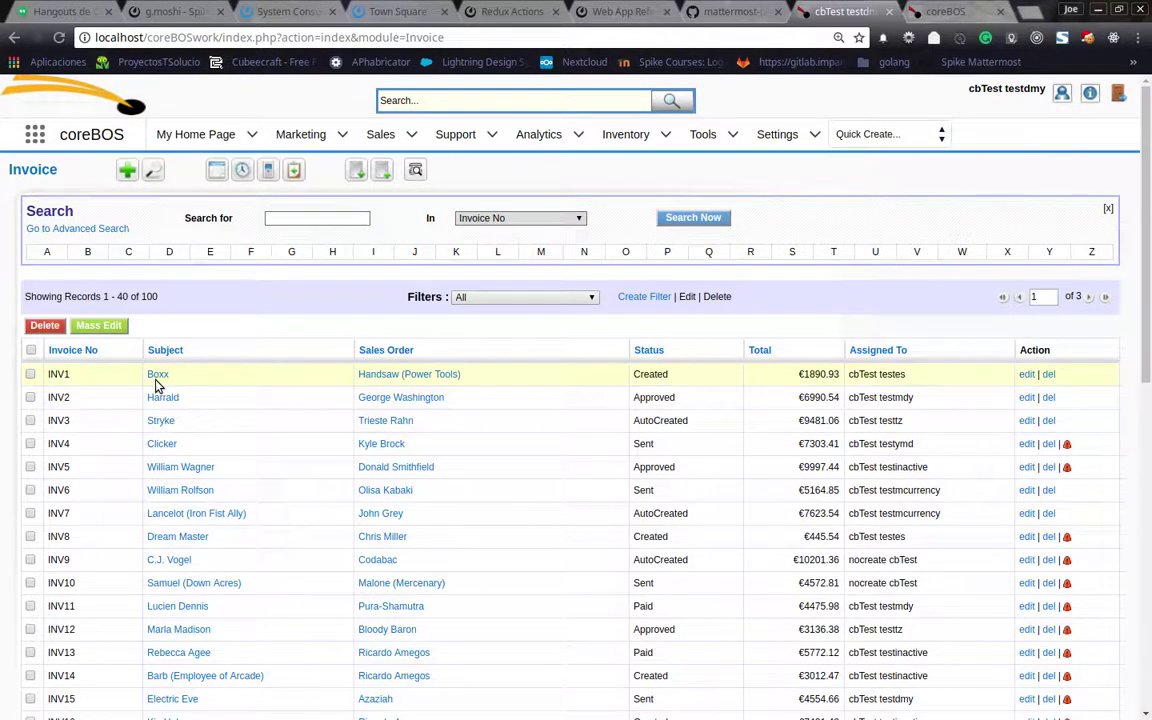
pyautogui.click(160, 375)
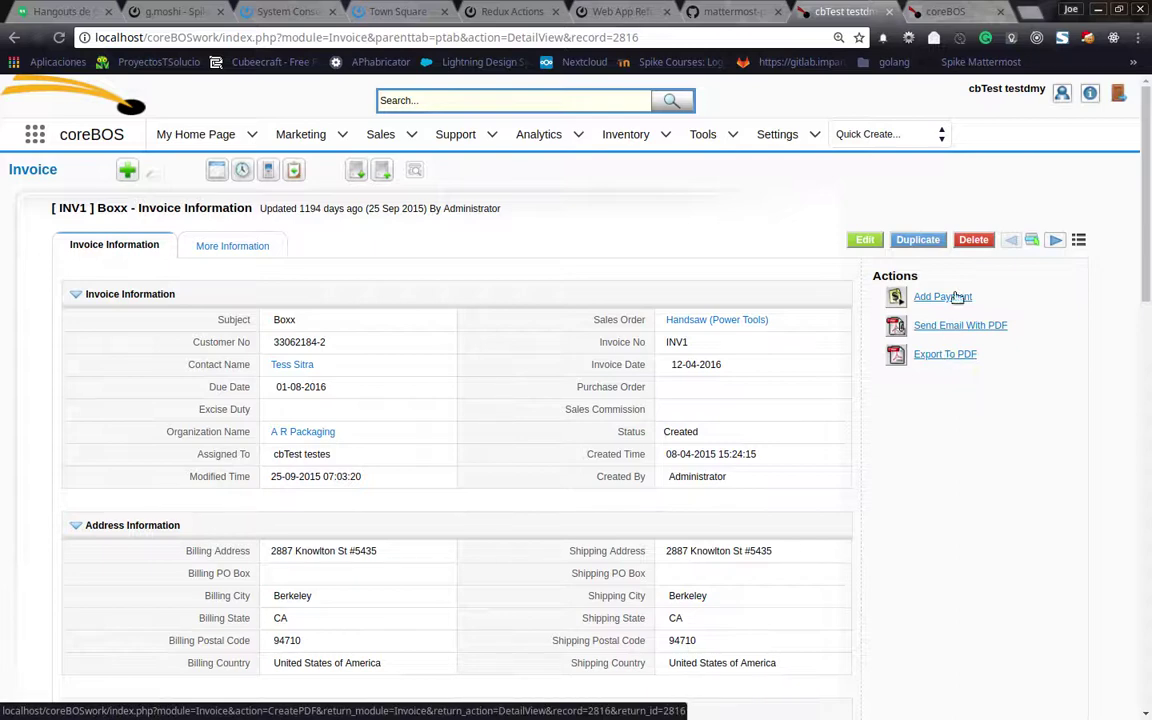
pyautogui.click(1124, 95)
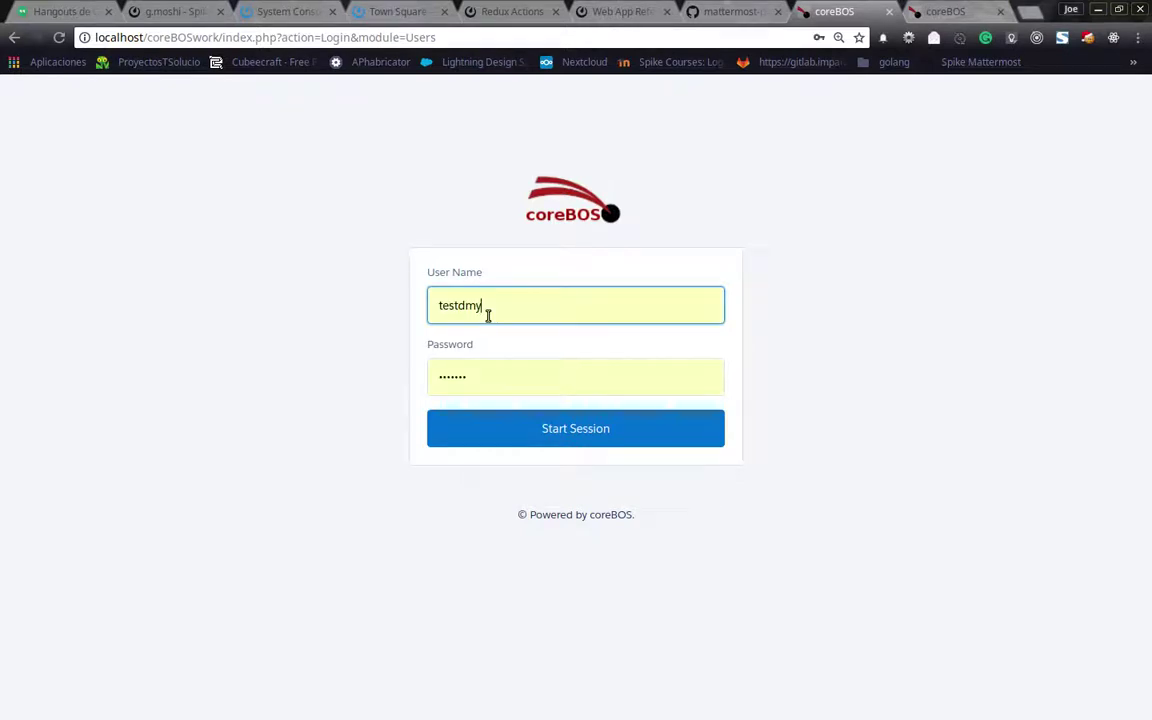
# Log in with the administrator credentials and close the extra coreBOS login tab
pyautogui.hotkey('ctrl', 'a')
pyautogui.write('admin')
pyautogui.press('Tab')
pyautogui.write('admin')
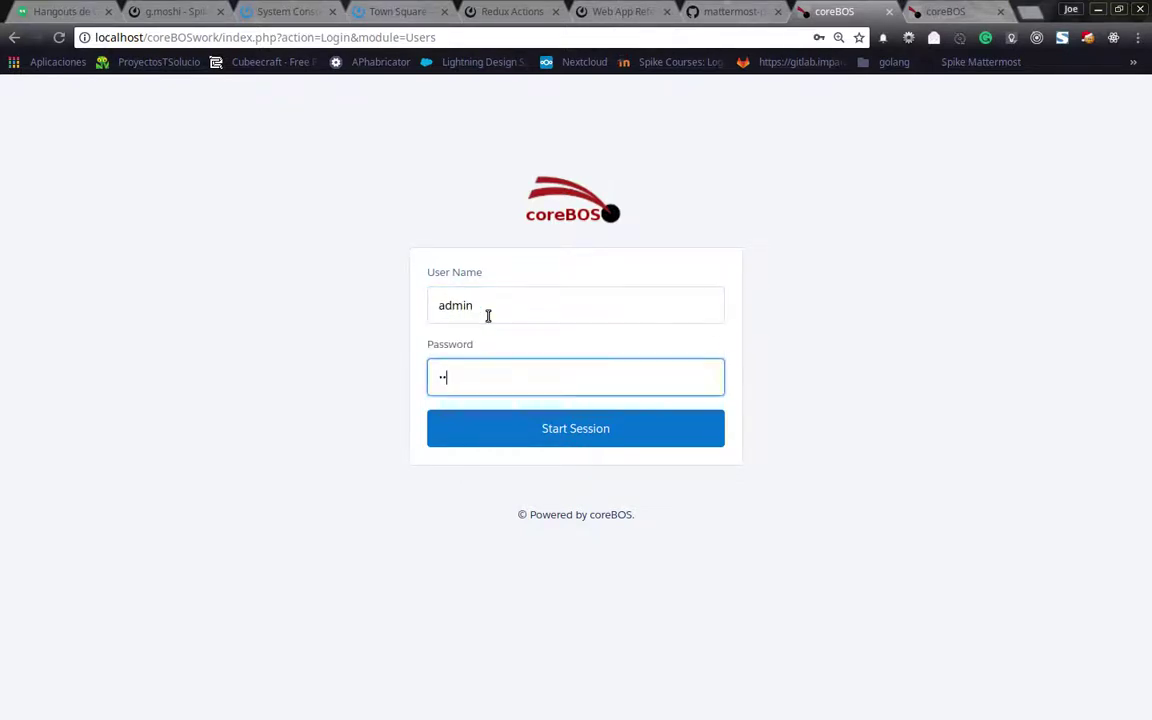
pyautogui.press('Return')
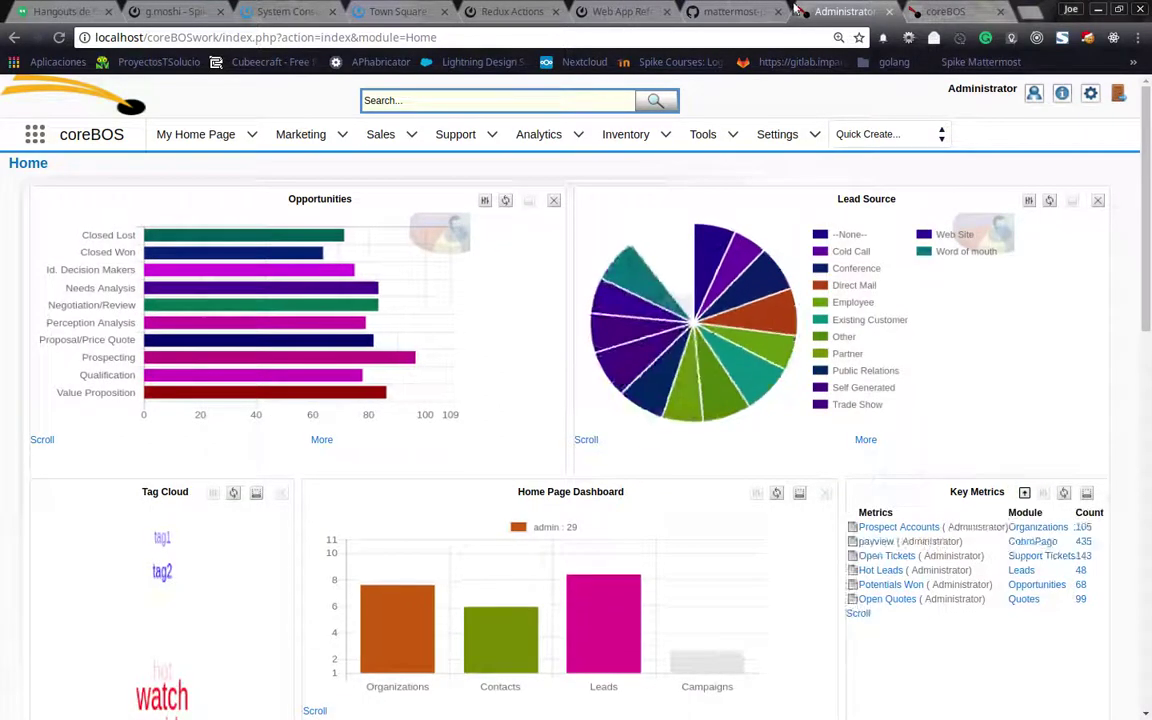
pyautogui.click(935, 12)
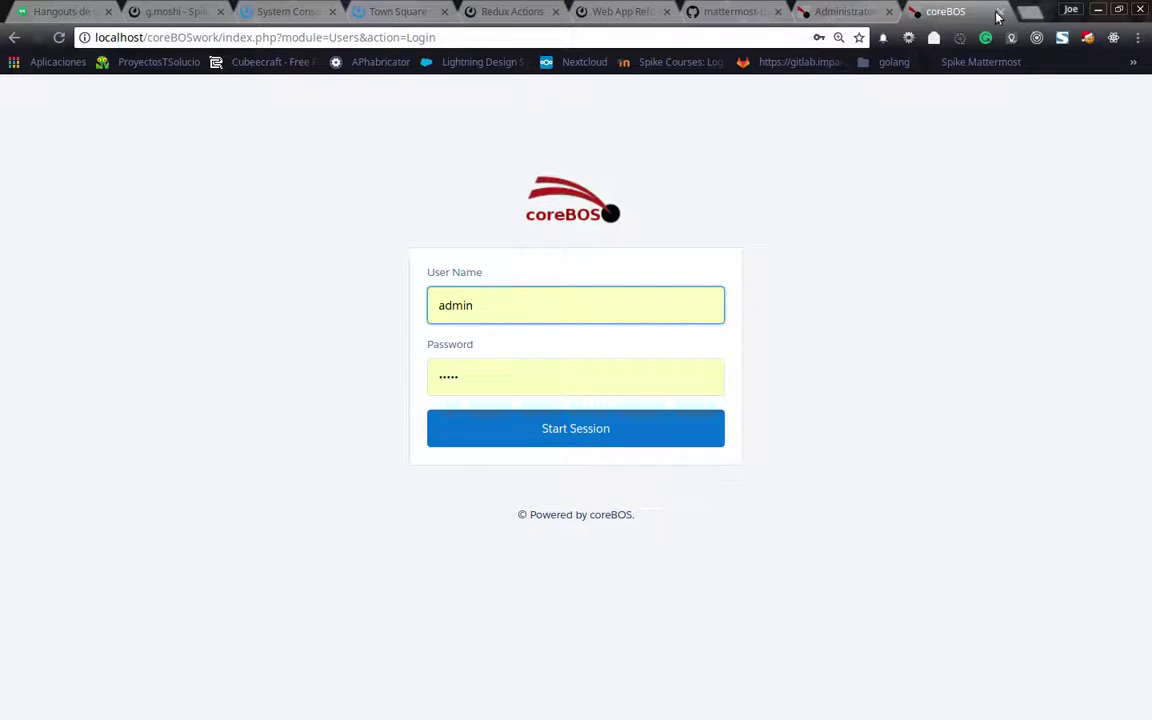
pyautogui.hotkey('ctrl', 'w')
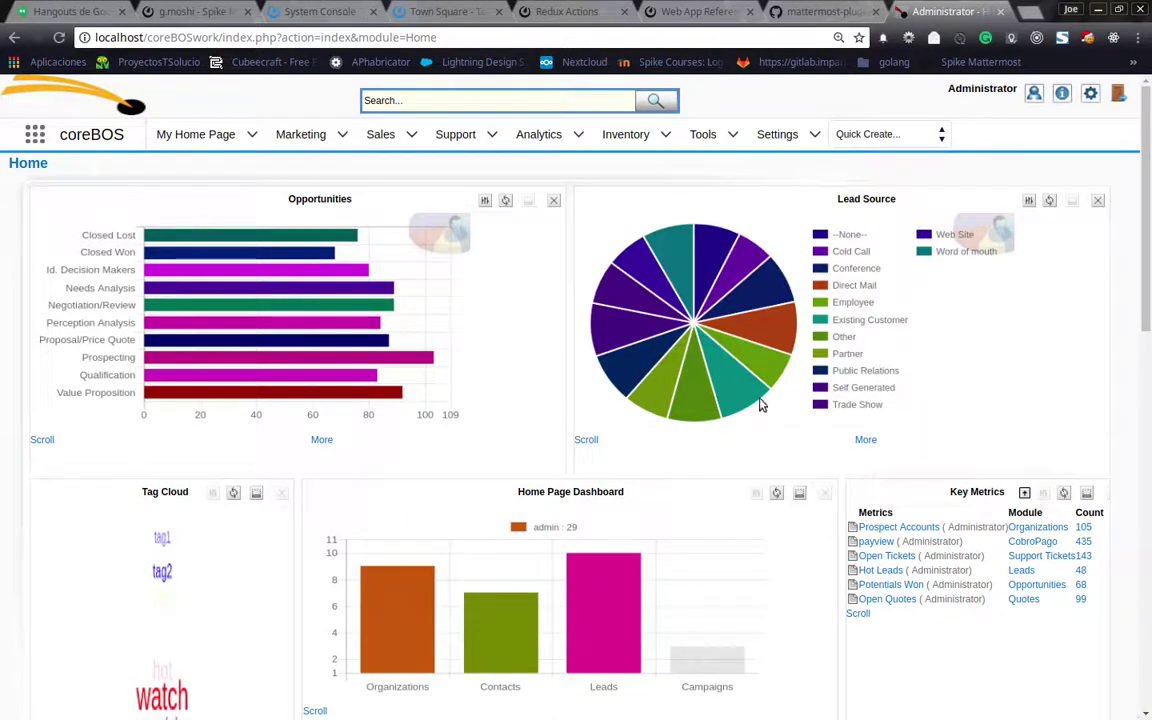
# Go to CRM Settings and open the Workflows list
pyautogui.click(1090, 96)
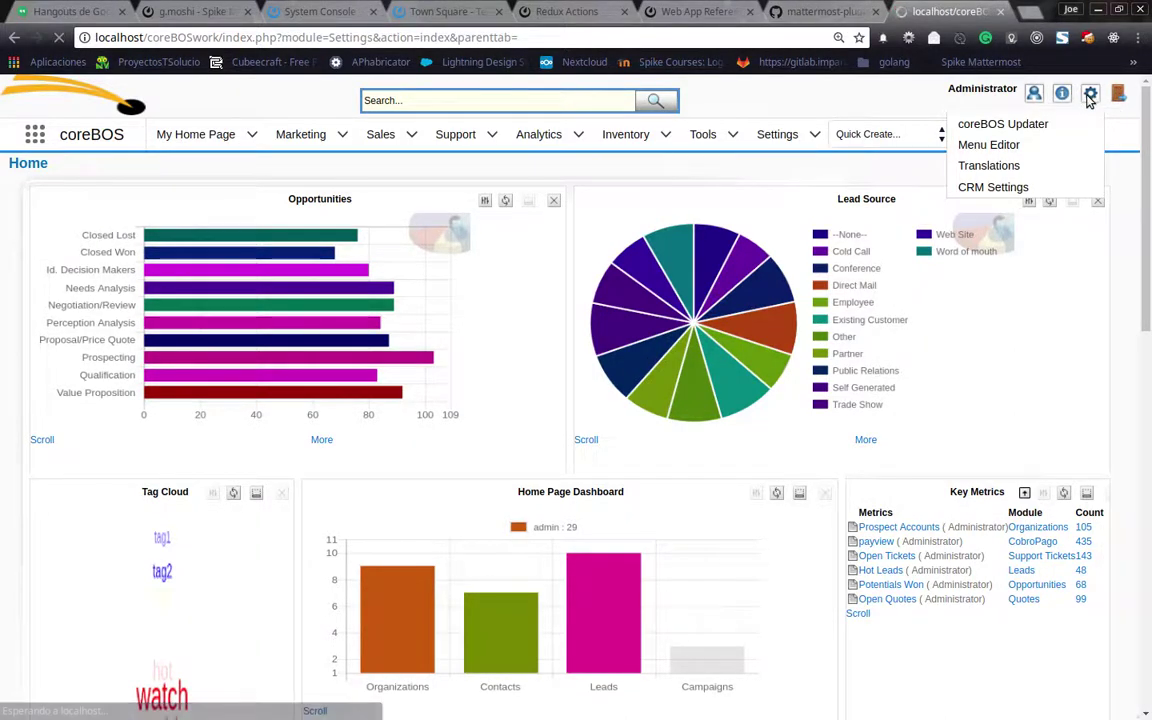
pyautogui.scroll(-4, 563, 409)
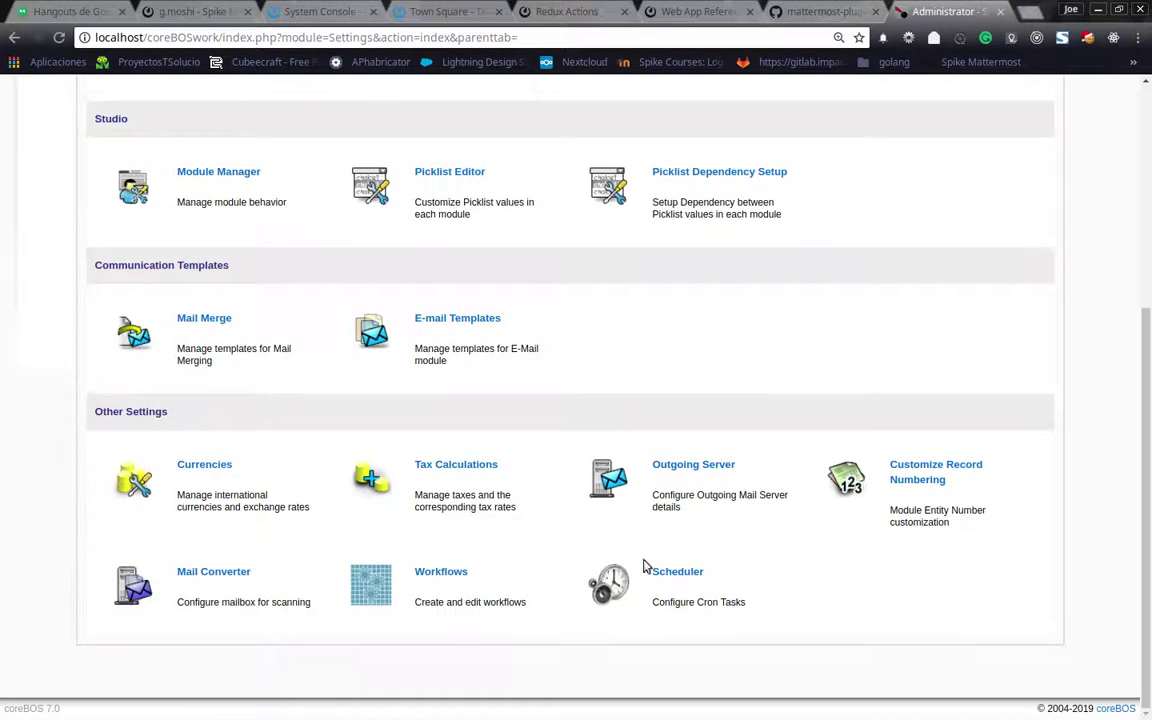
pyautogui.click(424, 572)
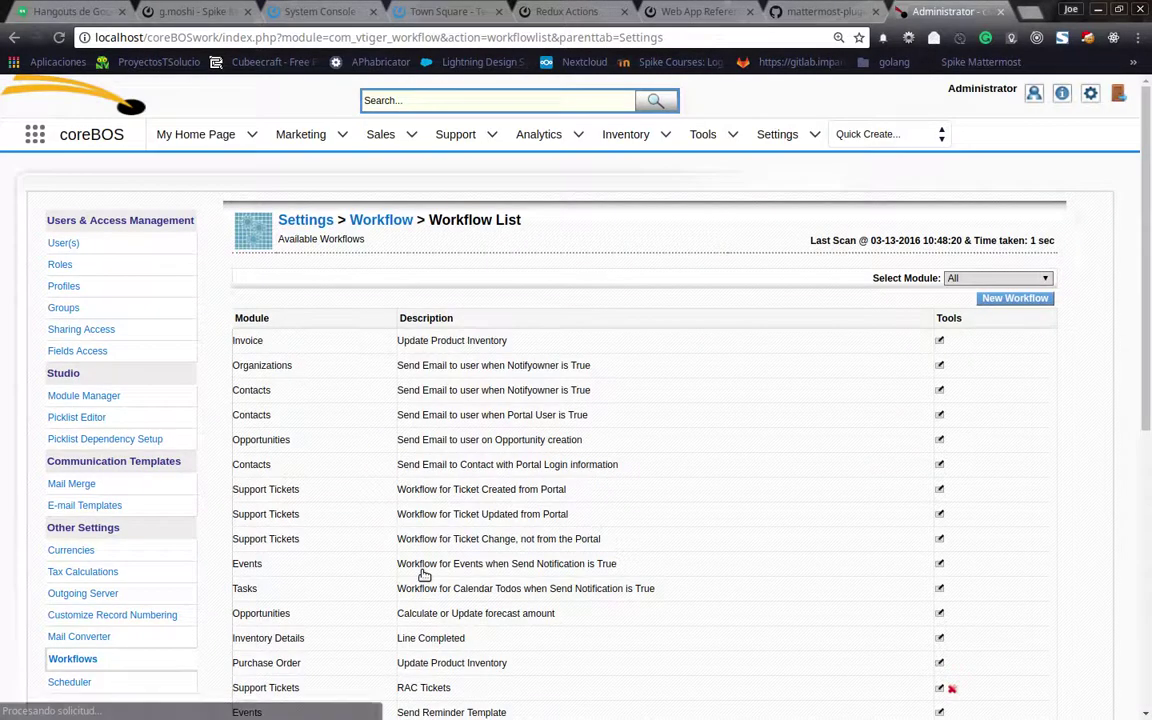
pyautogui.scroll(-3, 617, 439)
pyautogui.scroll(-3, 617, 439)
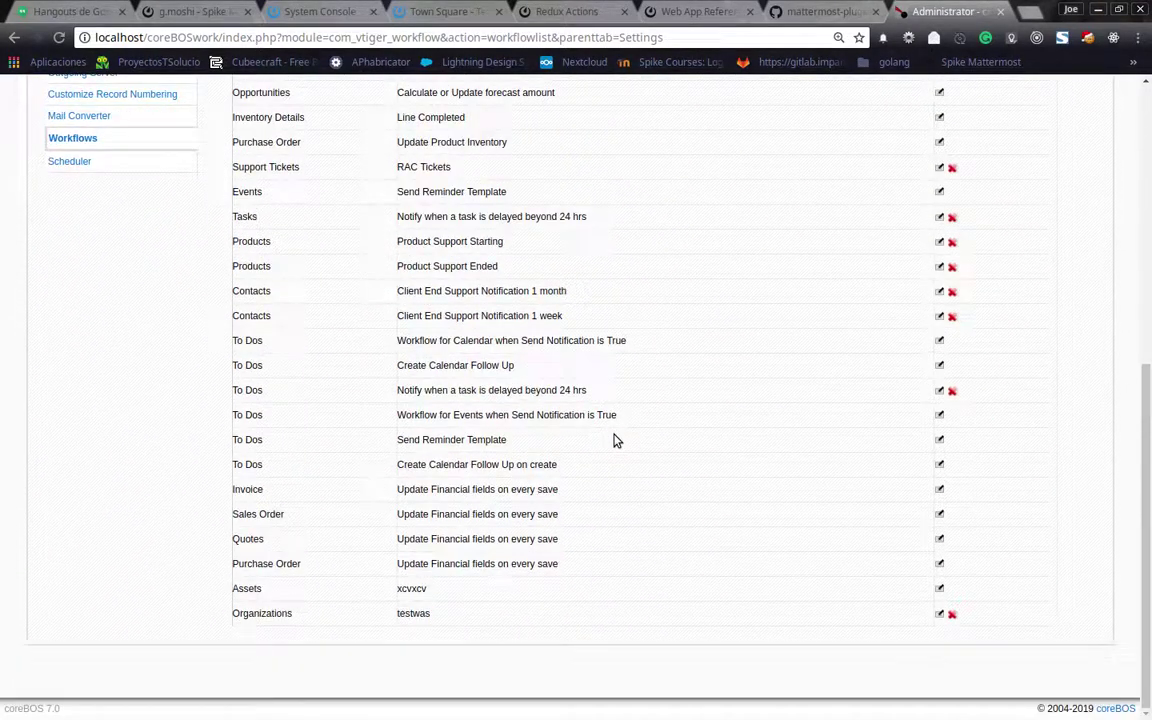
pyautogui.scroll(4, 614, 440)
# Create a Support Tickets workflow described 'Updates the assigned to' and save it
pyautogui.click(1005, 202)
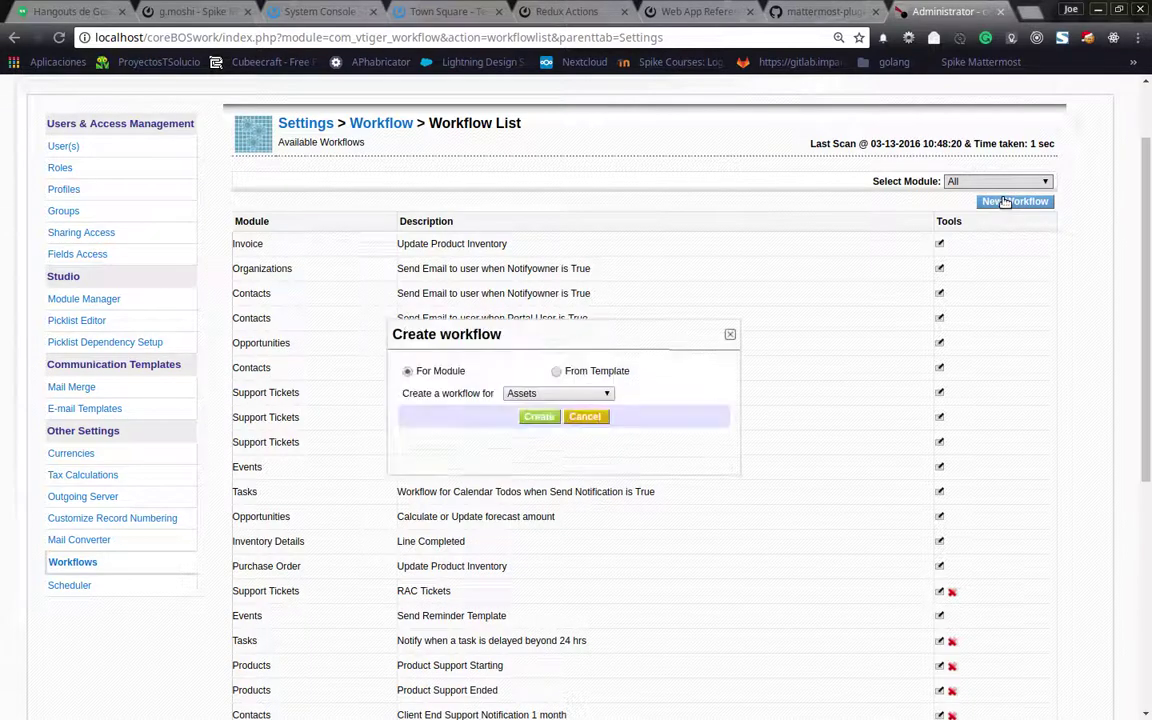
pyautogui.click(555, 393)
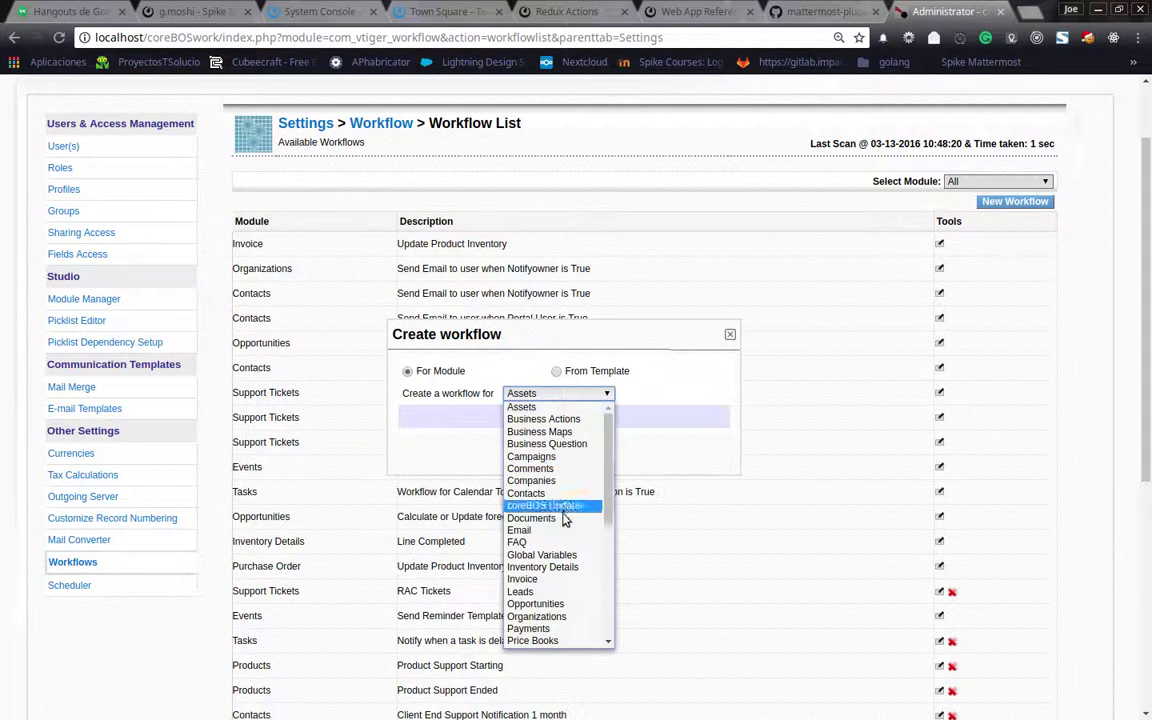
pyautogui.scroll(-2, 565, 519)
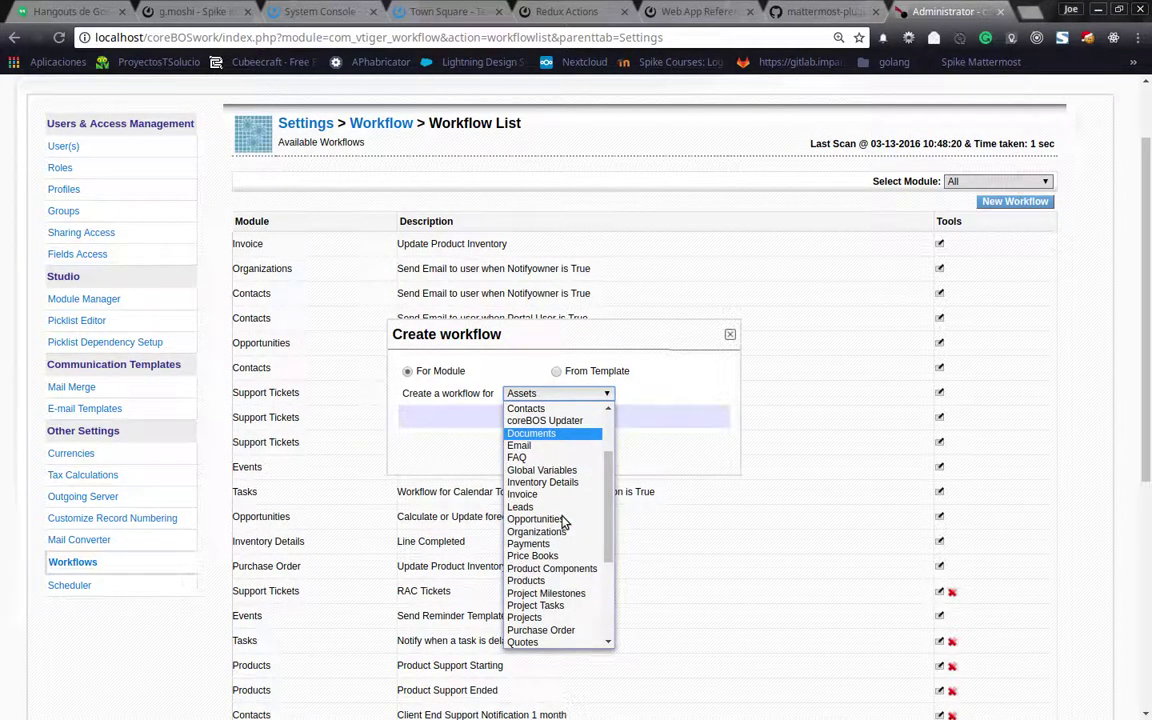
pyautogui.scroll(-4, 565, 521)
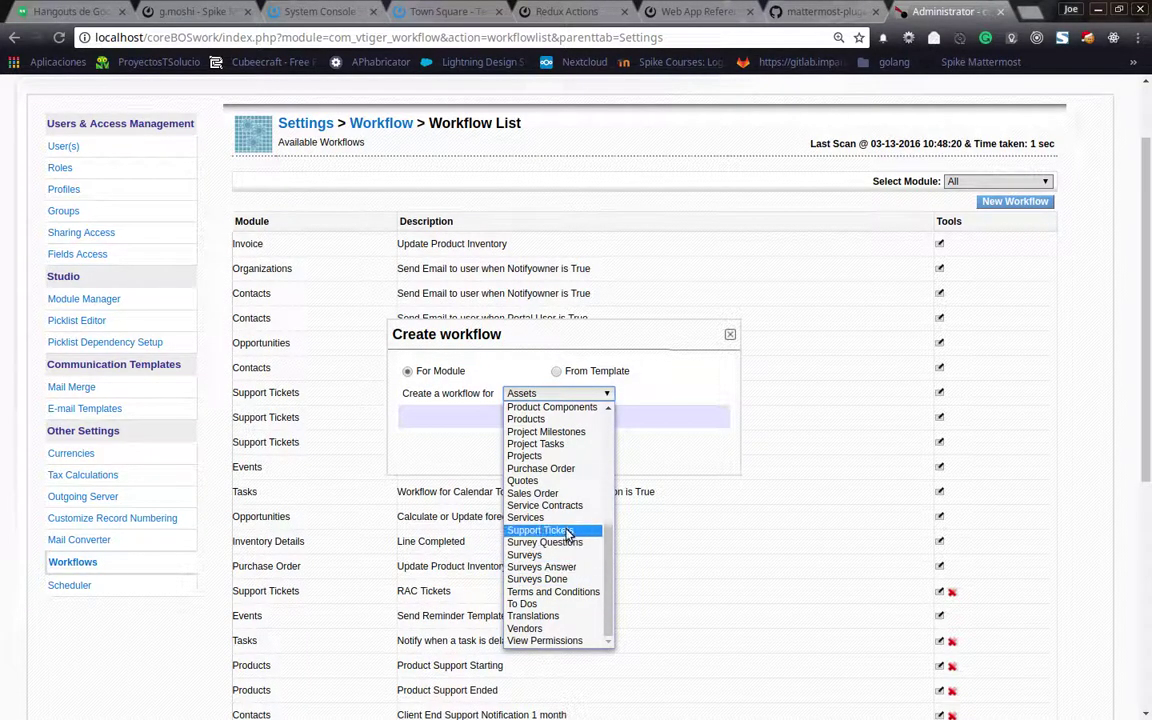
pyautogui.click(540, 530)
pyautogui.click(537, 418)
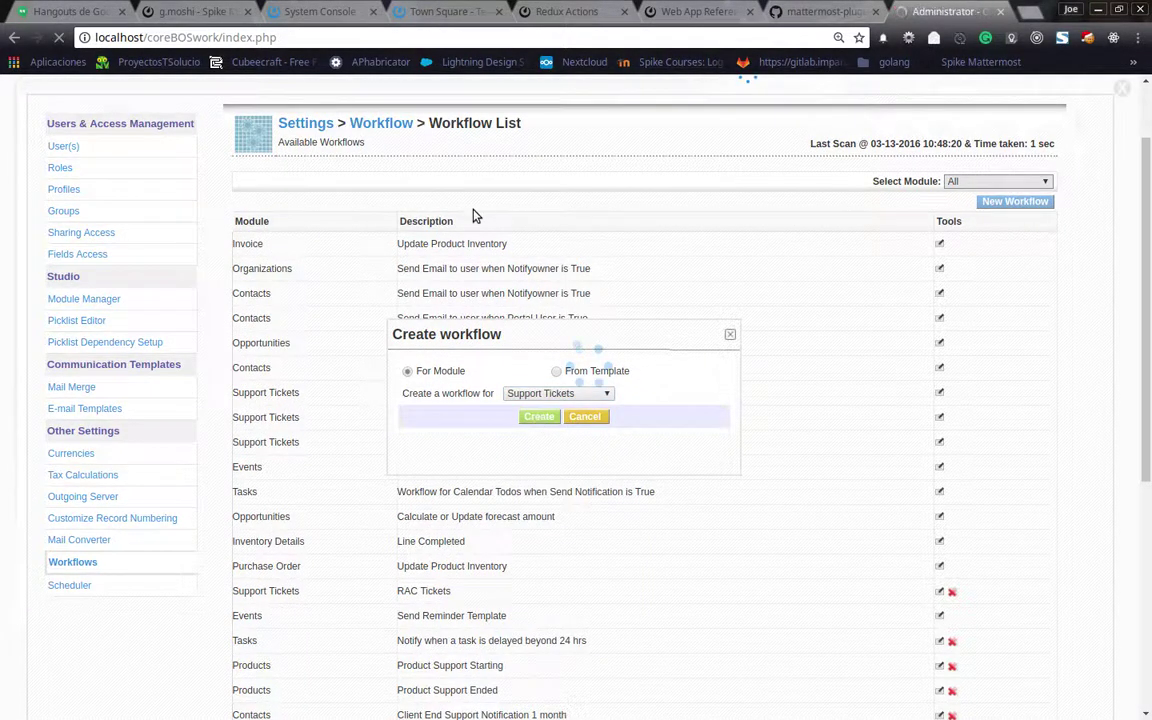
pyautogui.click(437, 304)
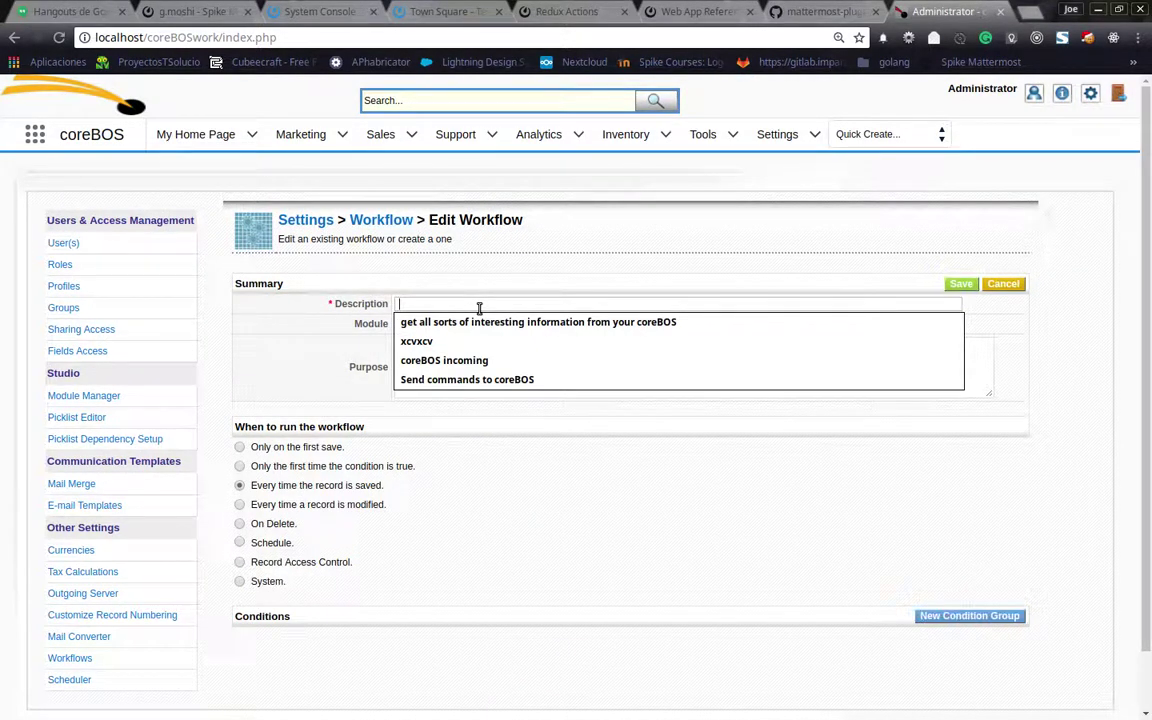
pyautogui.write('es the assi')
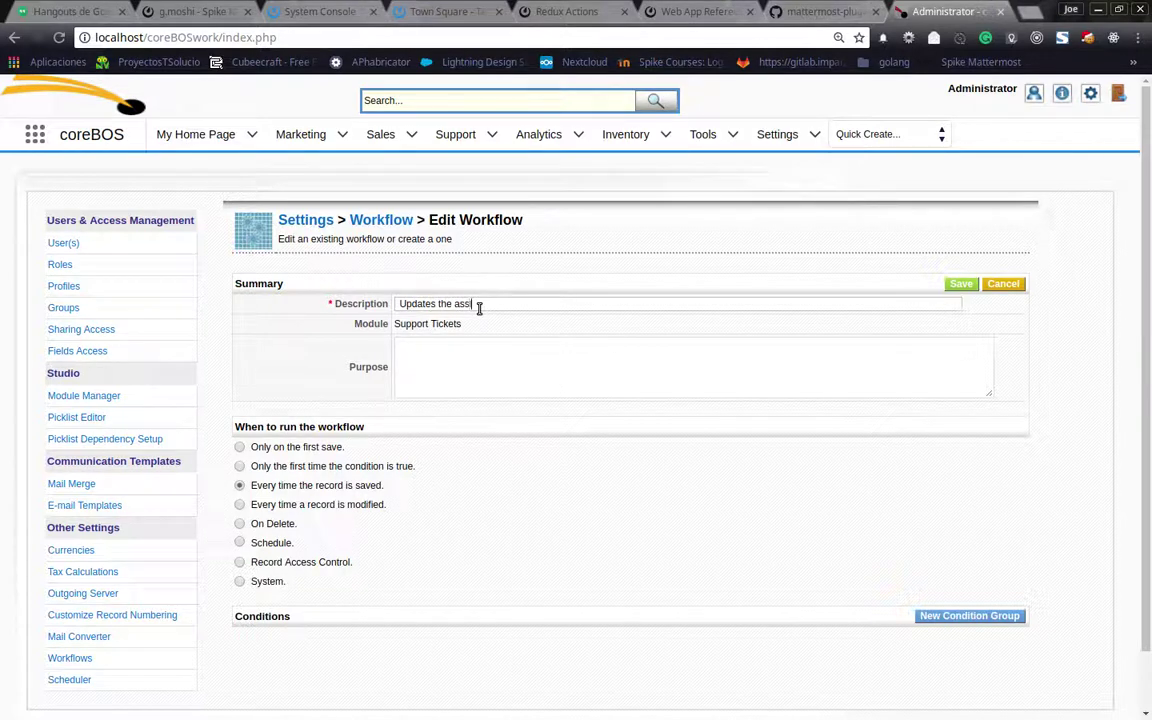
pyautogui.write('gned to')
pyautogui.click(958, 287)
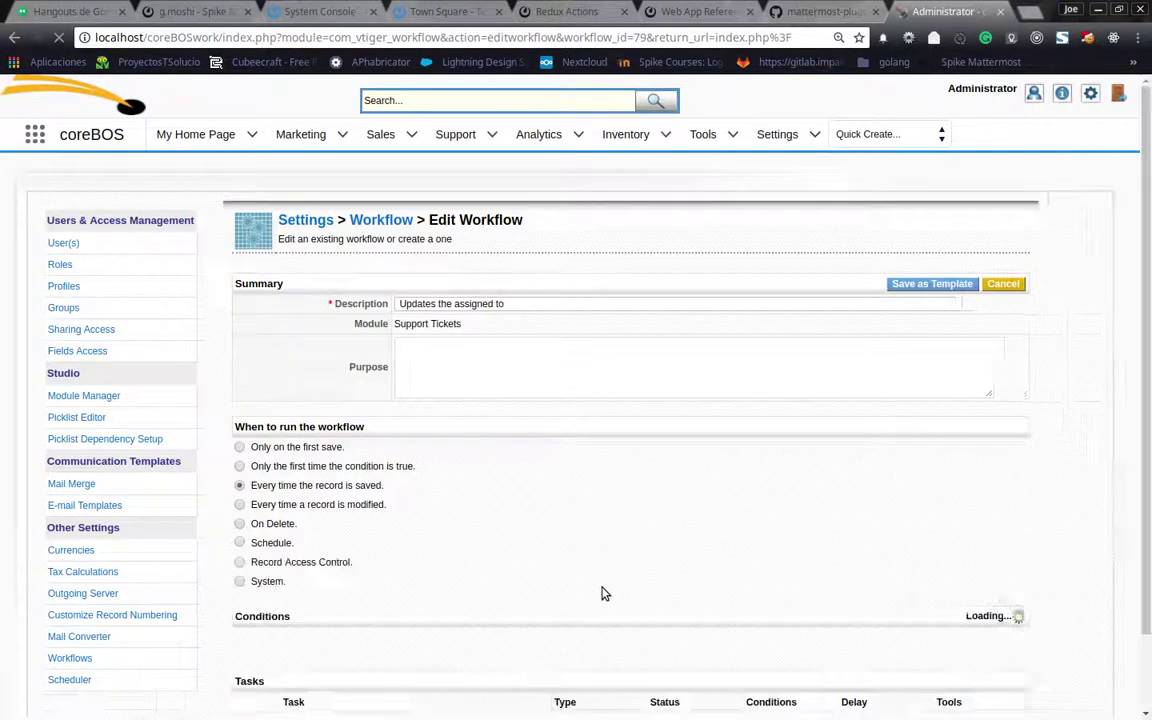
pyautogui.scroll(-1, 700, 560)
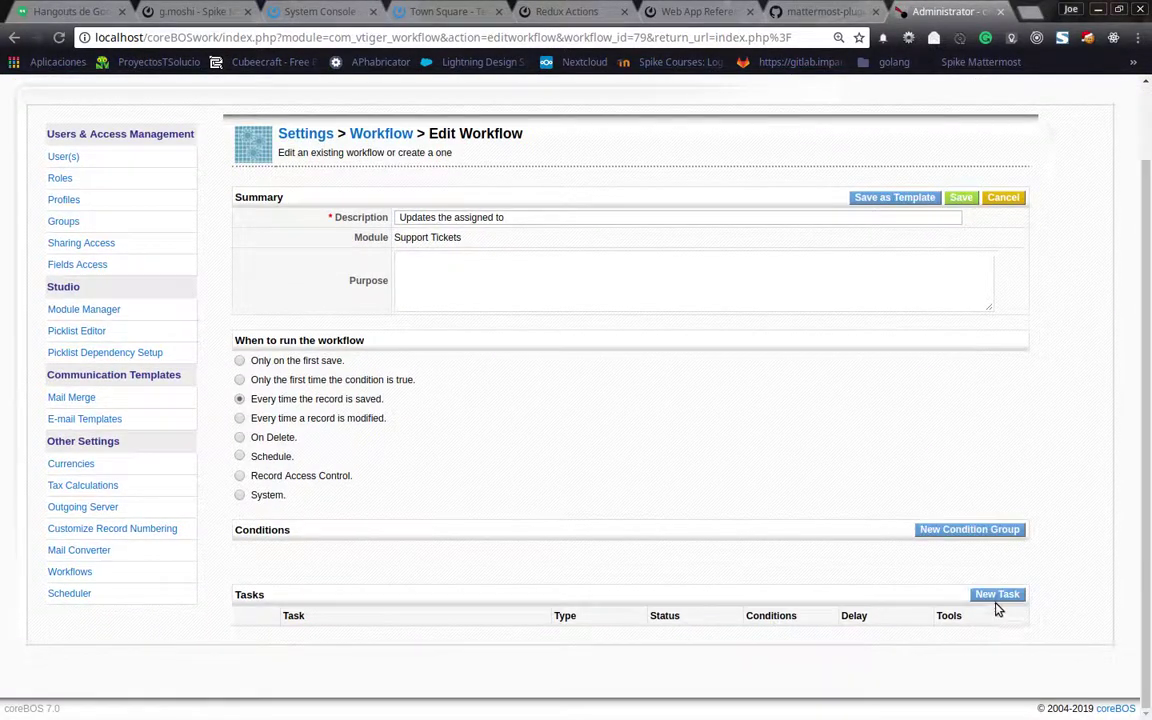
# Add an Update Fields task titled 'Updates the assigned to' that skips condition evaluation
pyautogui.click(996, 595)
pyautogui.click(600, 389)
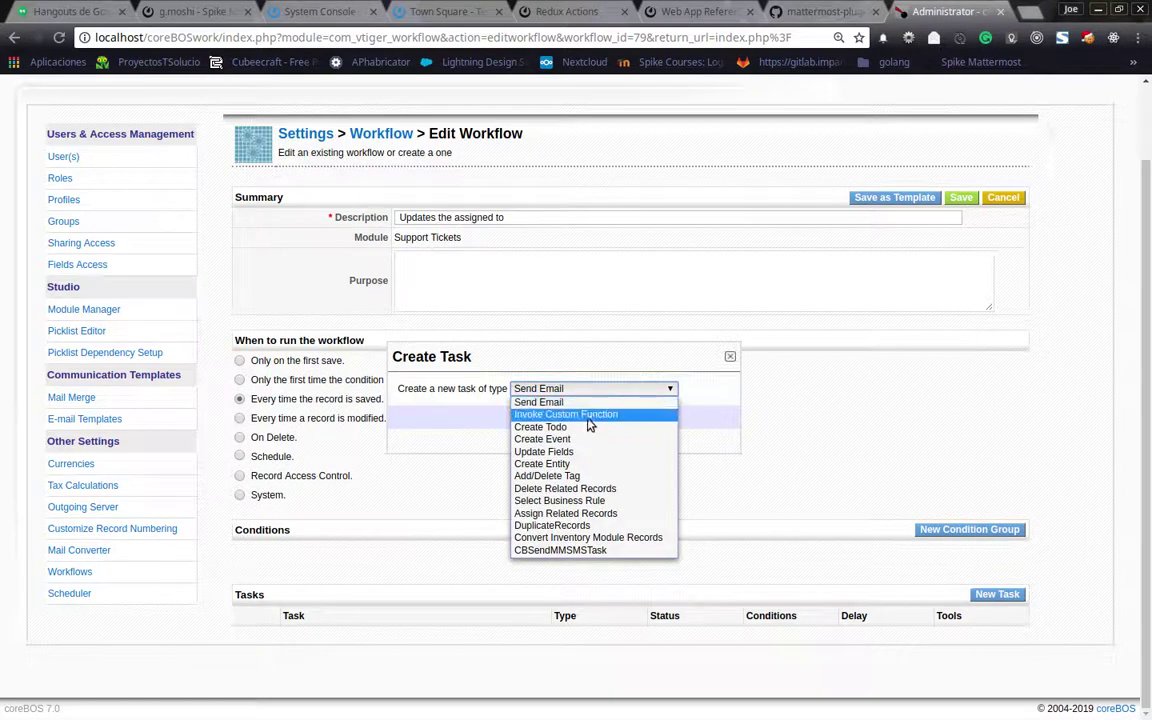
pyautogui.click(545, 451)
pyautogui.click(539, 418)
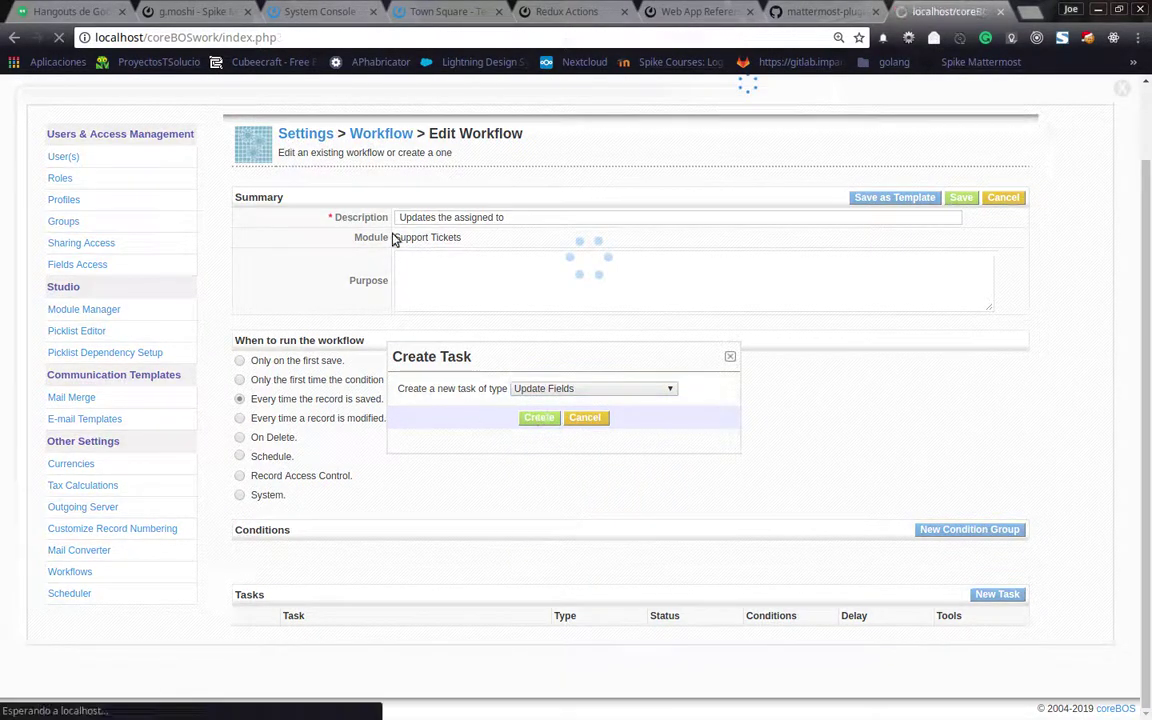
pyautogui.click(391, 340)
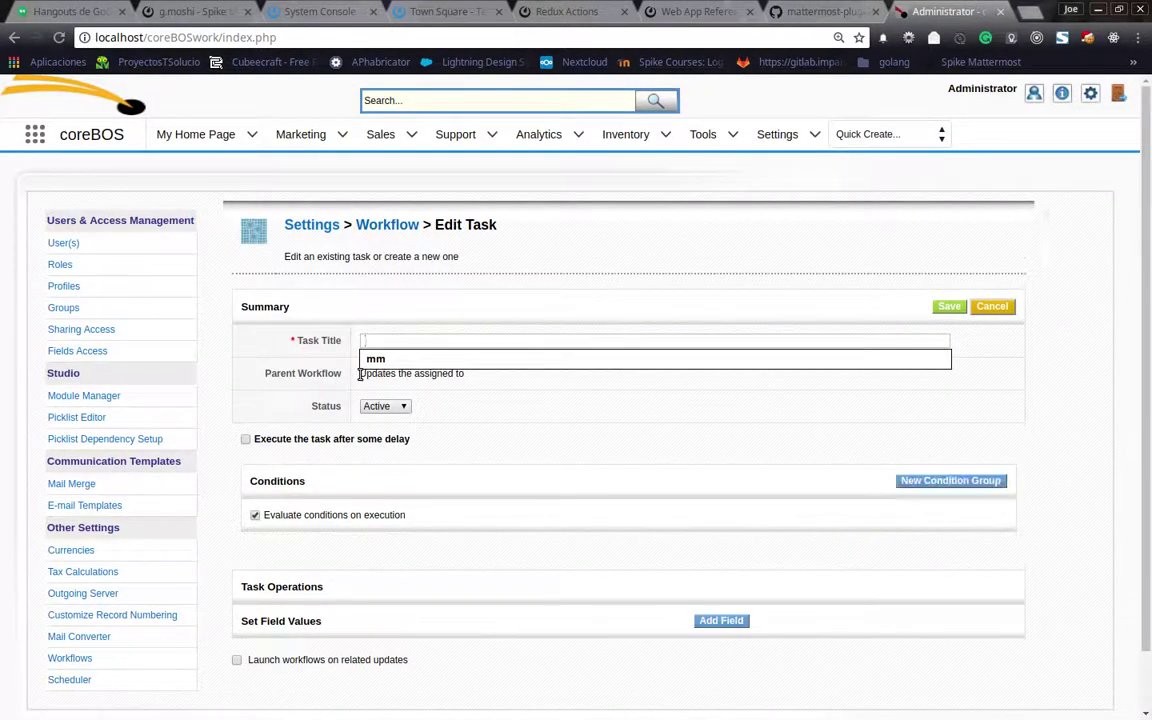
pyautogui.moveTo(360, 373); pyautogui.dragTo(465, 373)
pyautogui.hotkey('ctrl', 'c')
pyautogui.click(465, 340)
pyautogui.hotkey('ctrl', 'v')
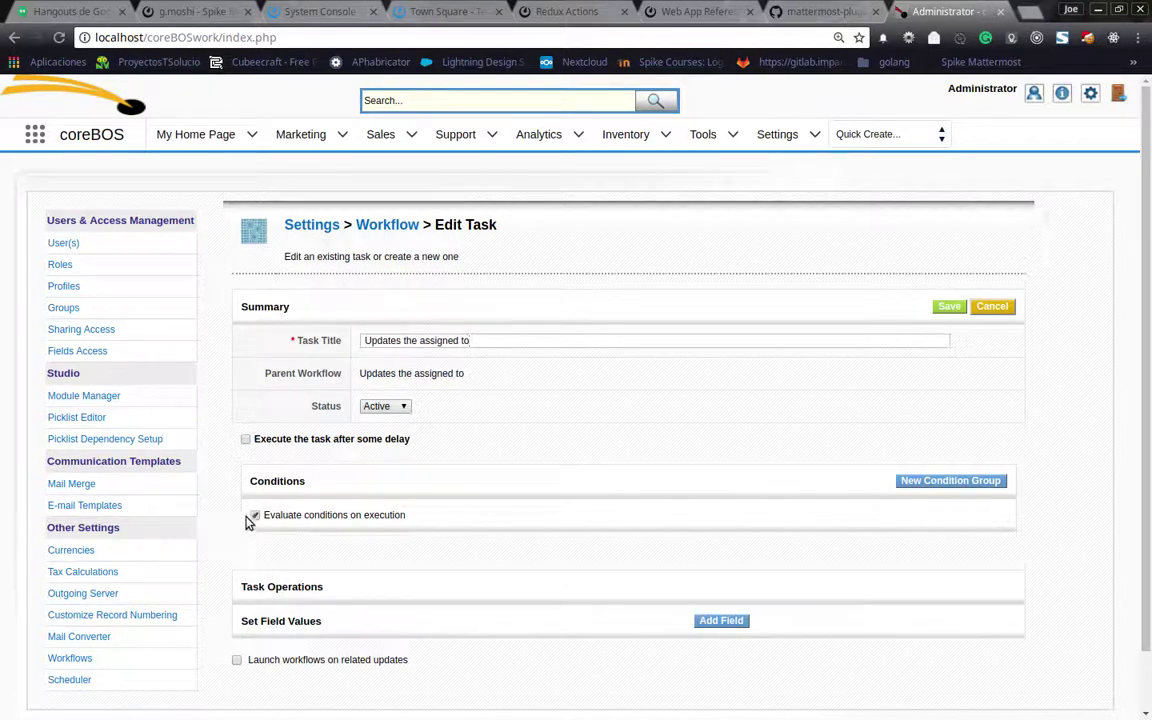
pyautogui.click(253, 516)
# Make the task set Assigned To to the test user and save it
pyautogui.scroll(-1, 555, 452)
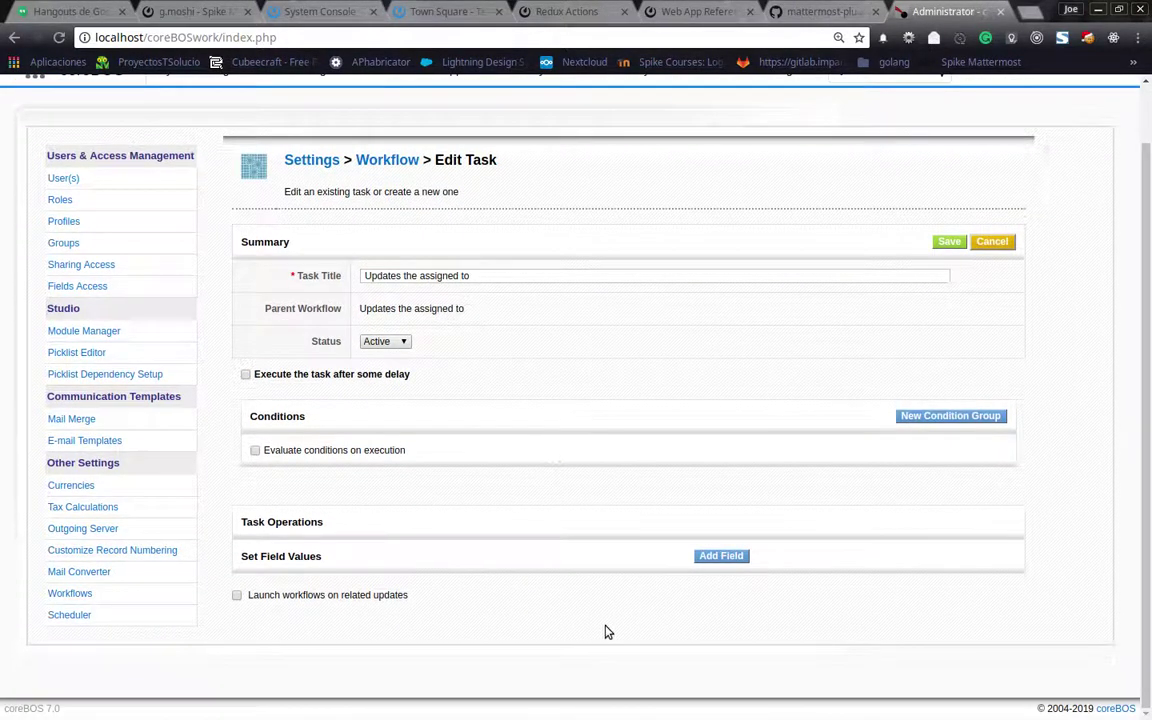
pyautogui.click(719, 556)
pyautogui.scroll(-1, 400, 590)
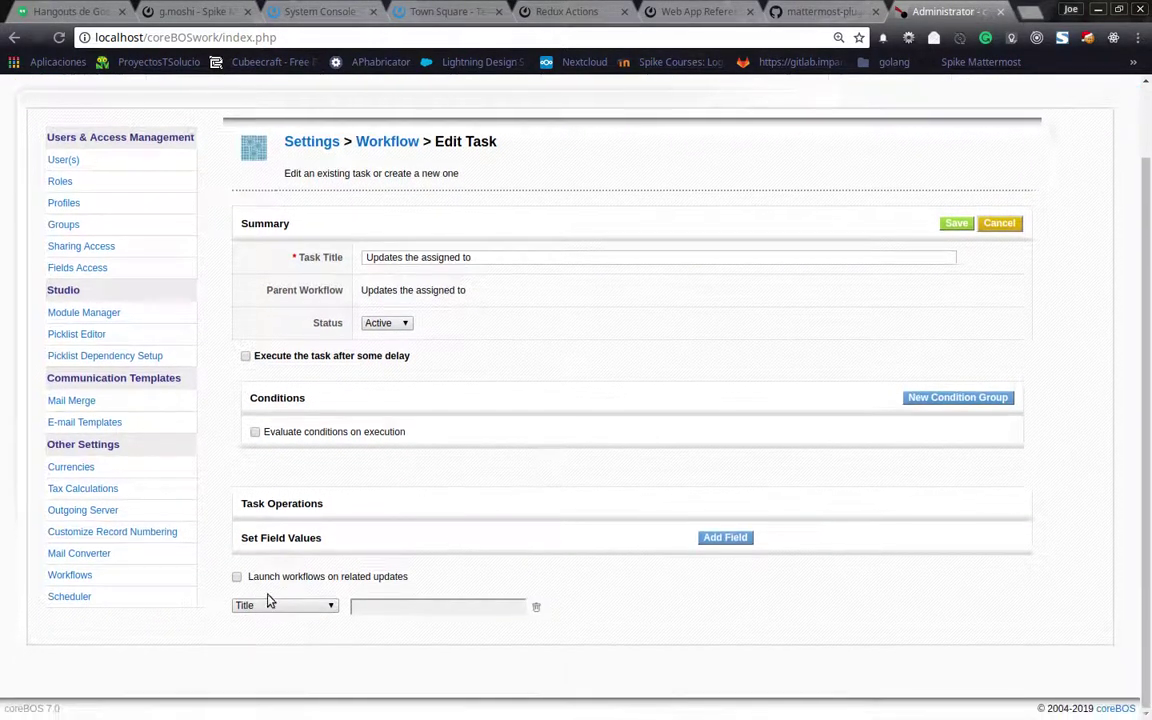
pyautogui.click(270, 604)
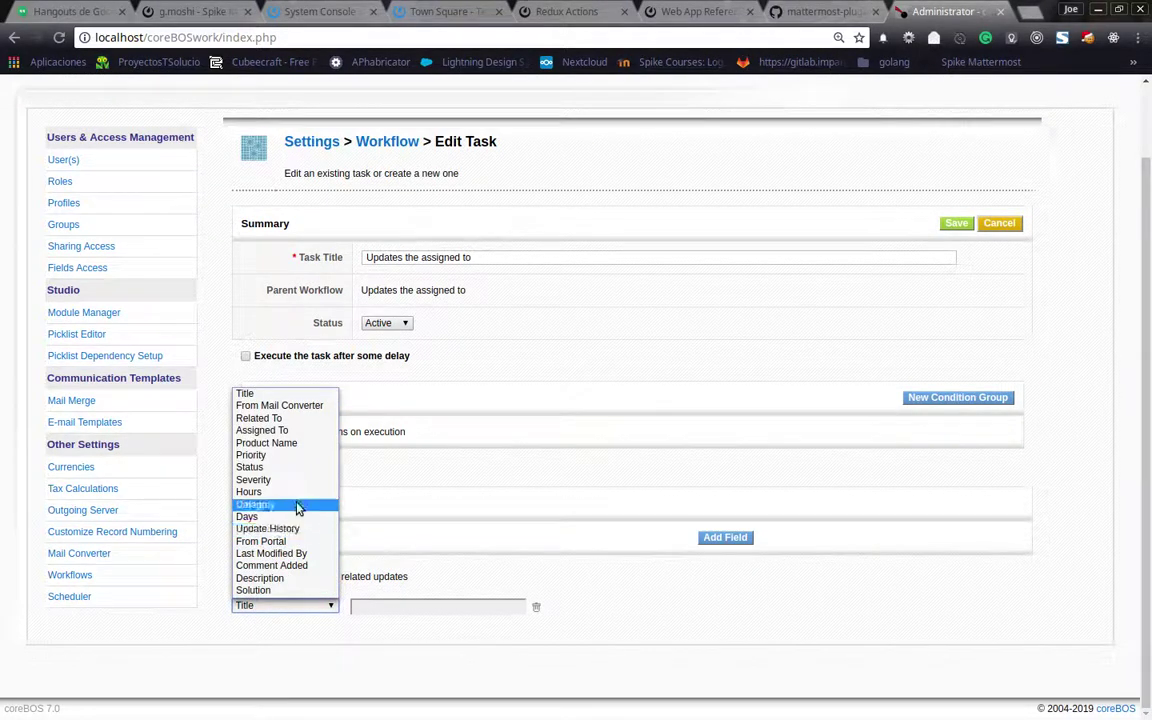
pyautogui.click(304, 430)
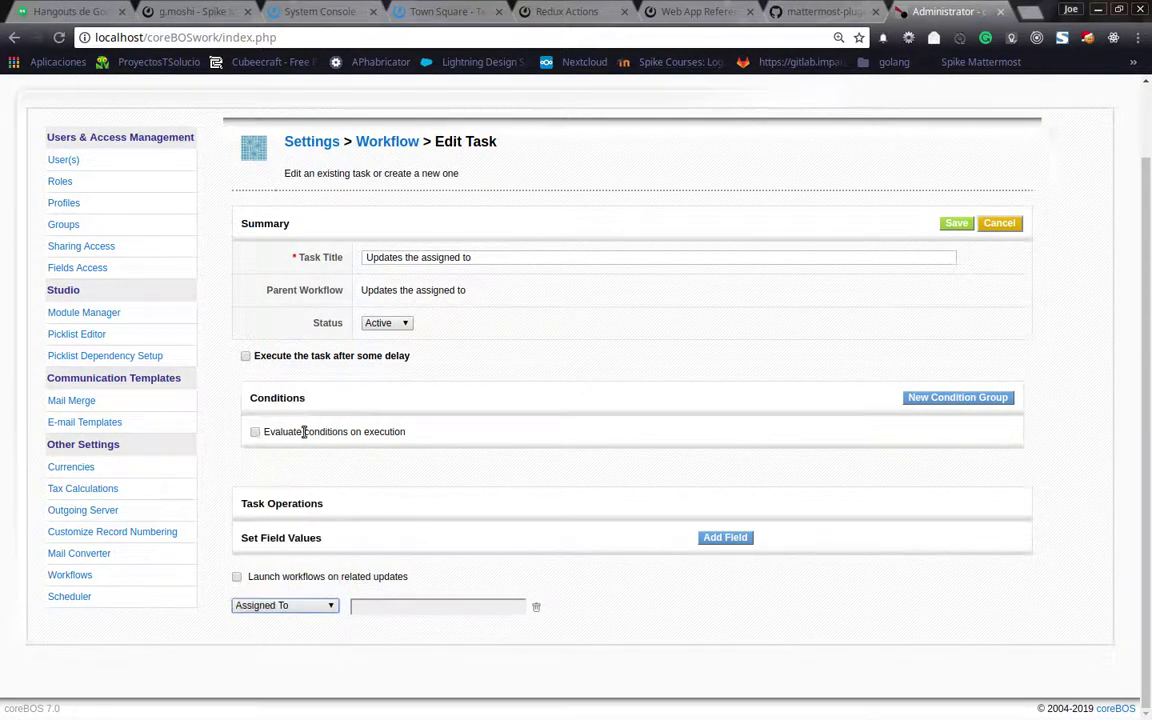
pyautogui.click(452, 607)
pyautogui.click(386, 360)
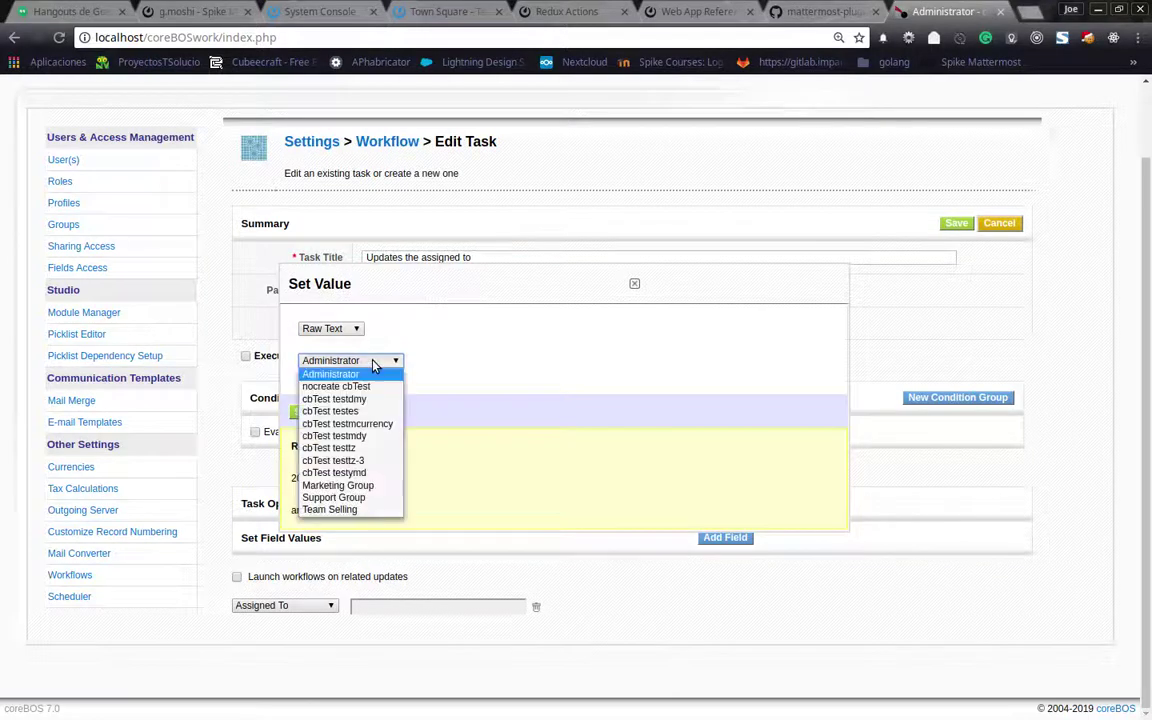
pyautogui.click(366, 481)
pyautogui.click(303, 413)
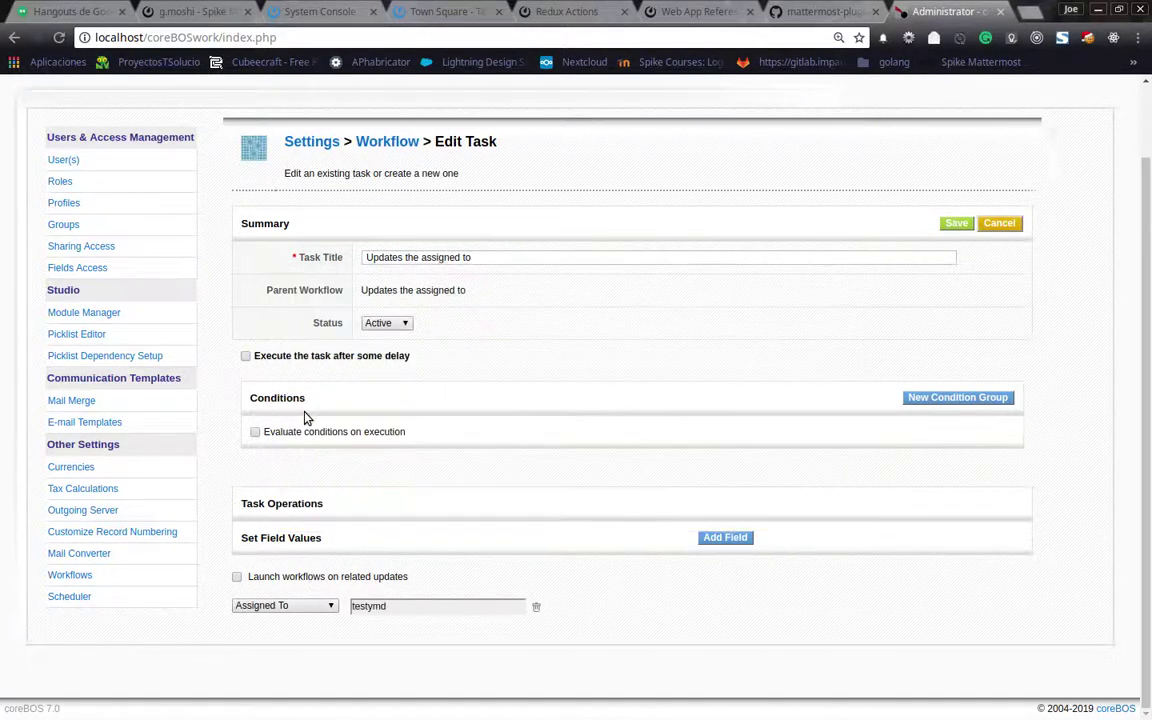
pyautogui.click(952, 219)
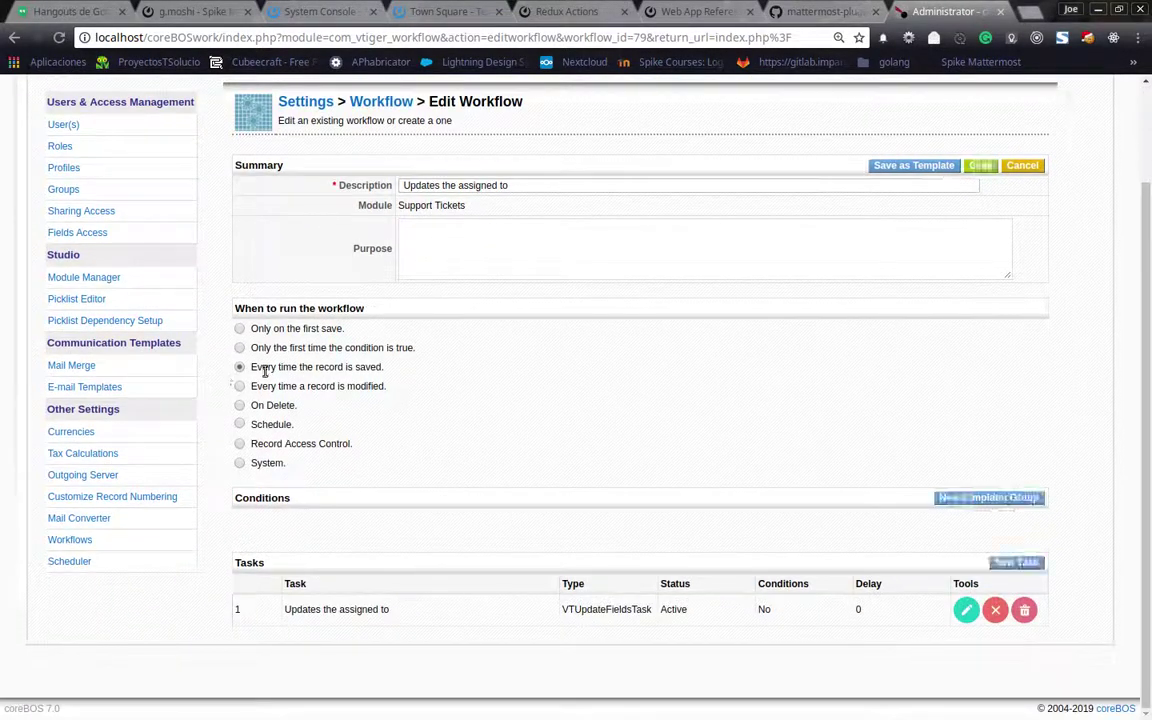
# Open ticket TT00002 from the Support Tickets list
pyautogui.moveTo(252, 367); pyautogui.dragTo(388, 371)
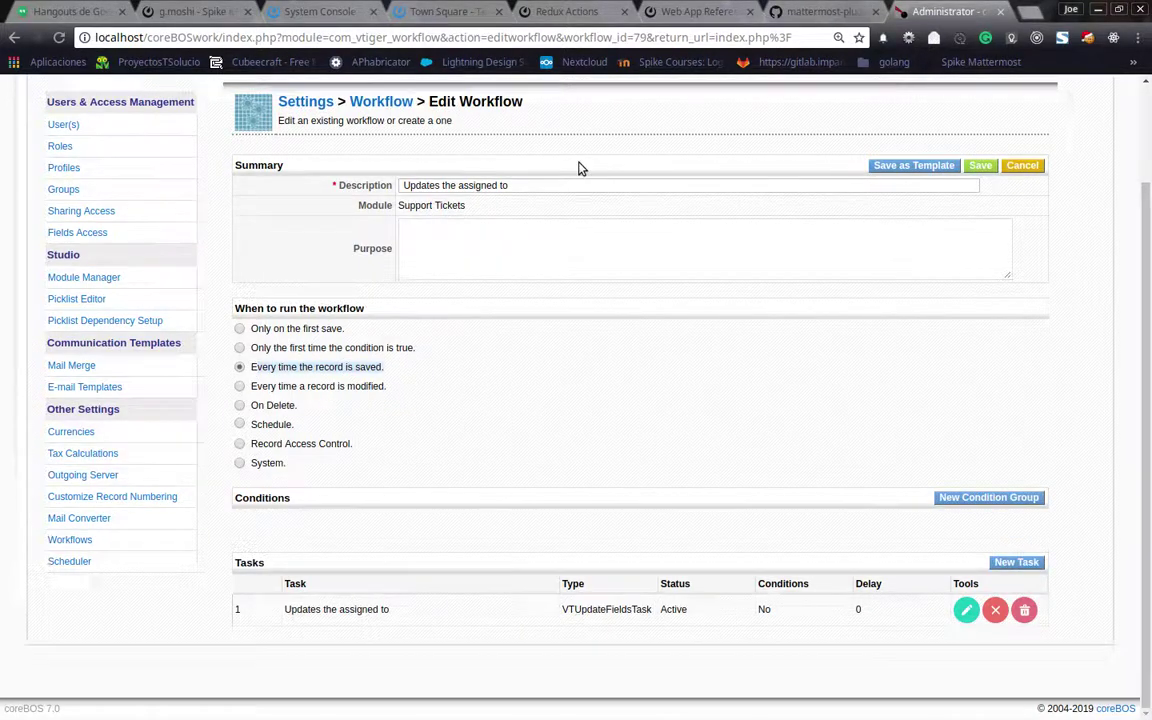
pyautogui.scroll(2, 578, 167)
pyautogui.moveTo(547, 163)
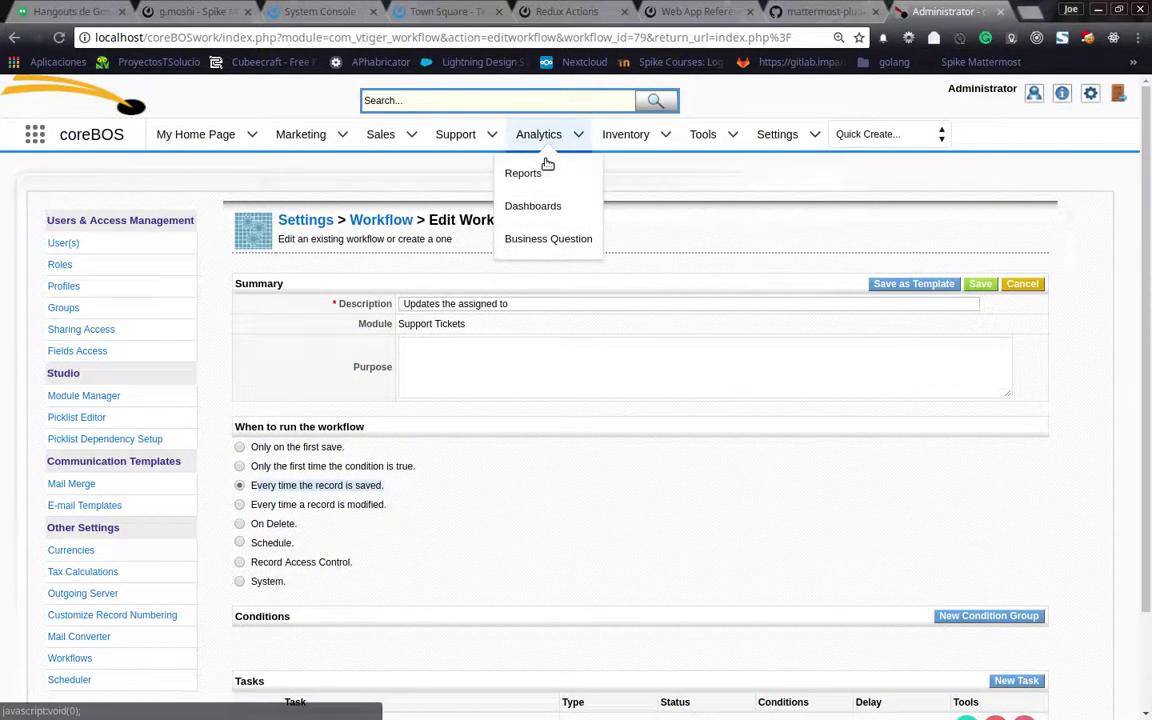
pyautogui.click(493, 174)
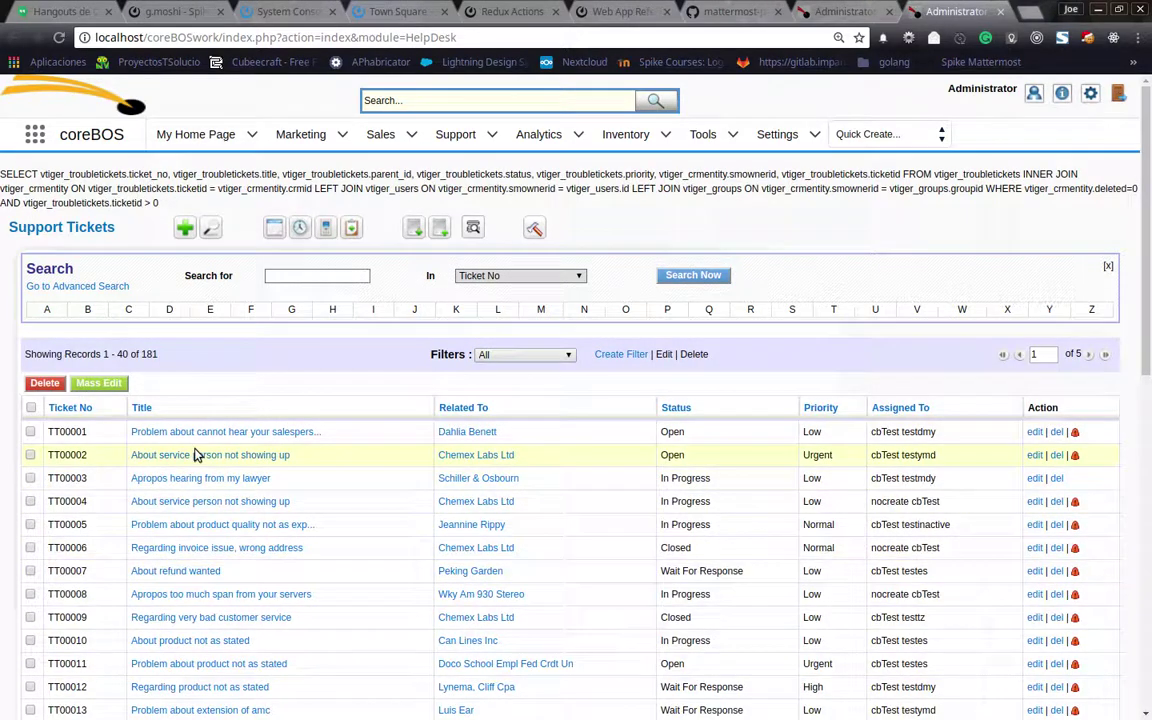
pyautogui.click(197, 457)
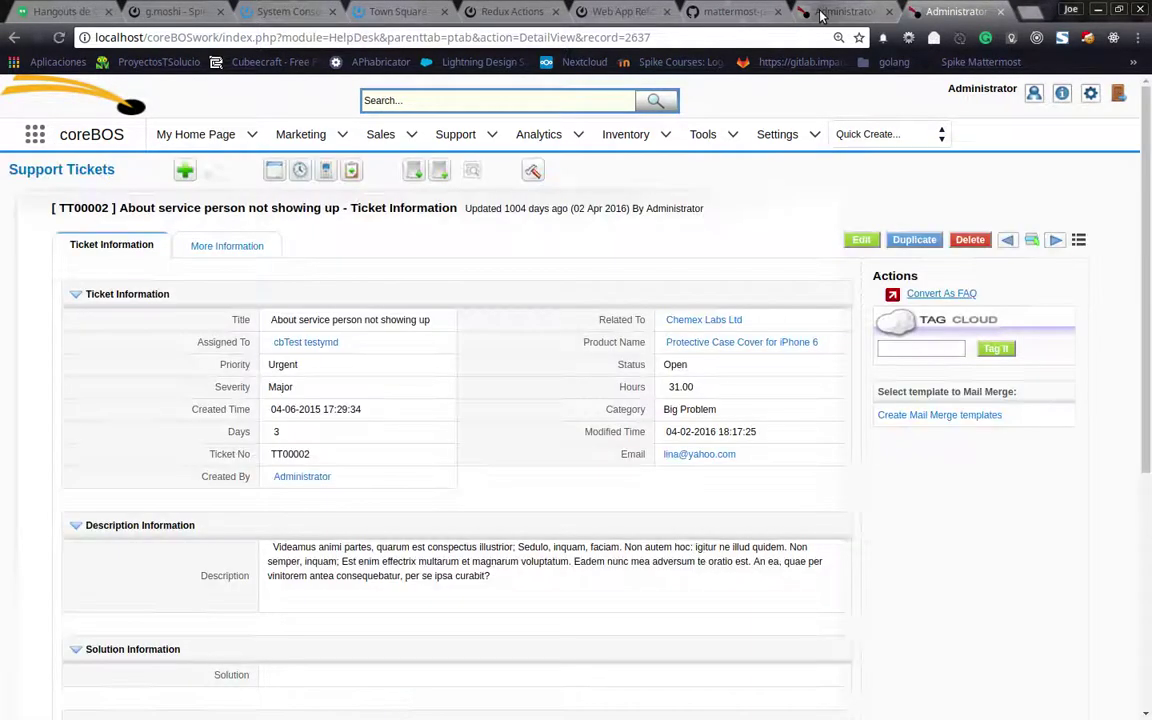
# Open the workflow's Update Fields task for editing
pyautogui.hotkey('ctrl', 'pageup')
pyautogui.scroll(-1, 777, 517)
pyautogui.scroll(-1, 777, 517)
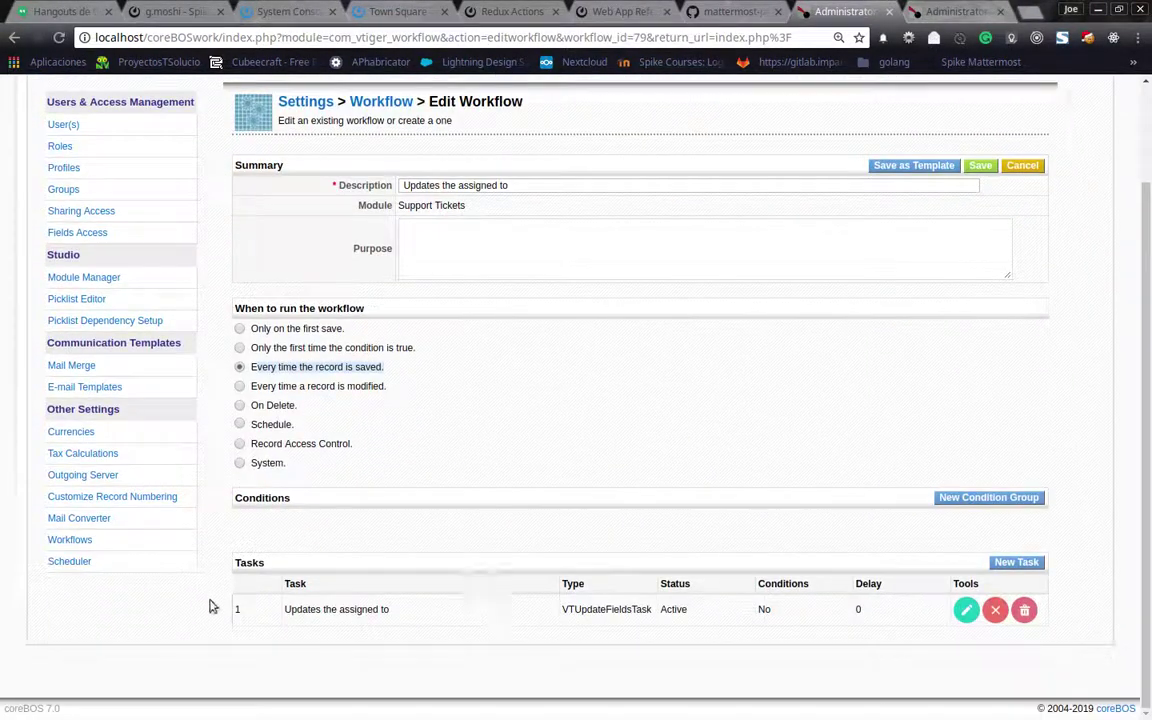
pyautogui.click(966, 612)
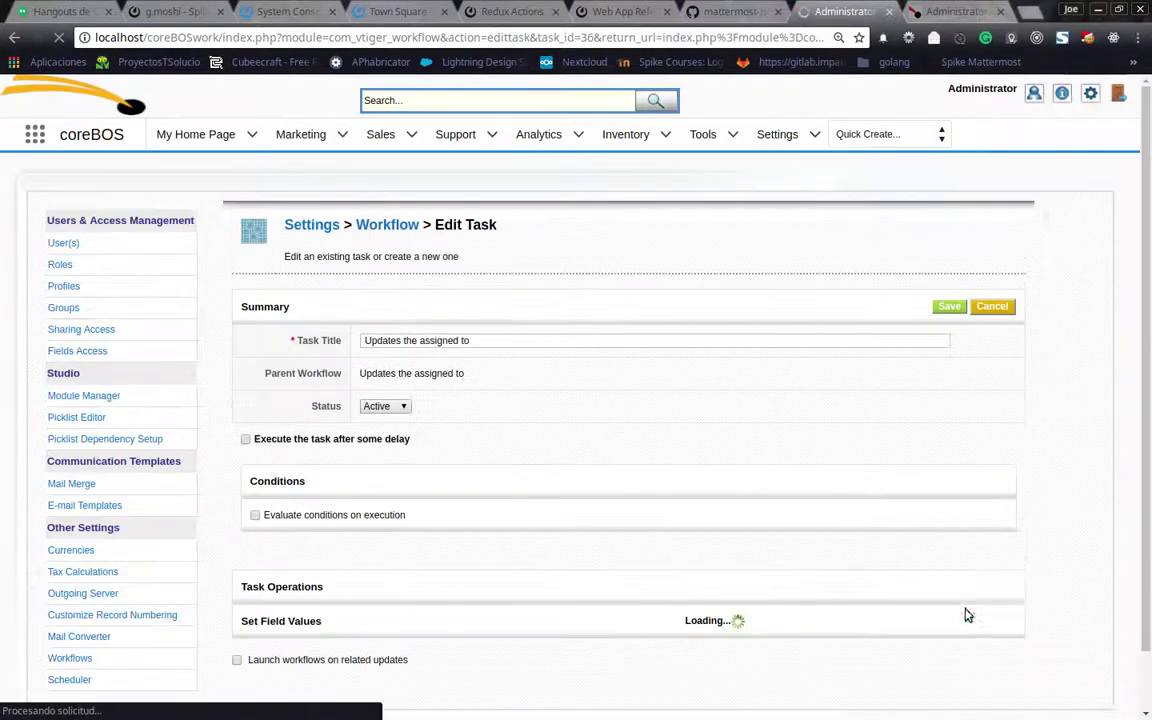
pyautogui.scroll(-2, 540, 450)
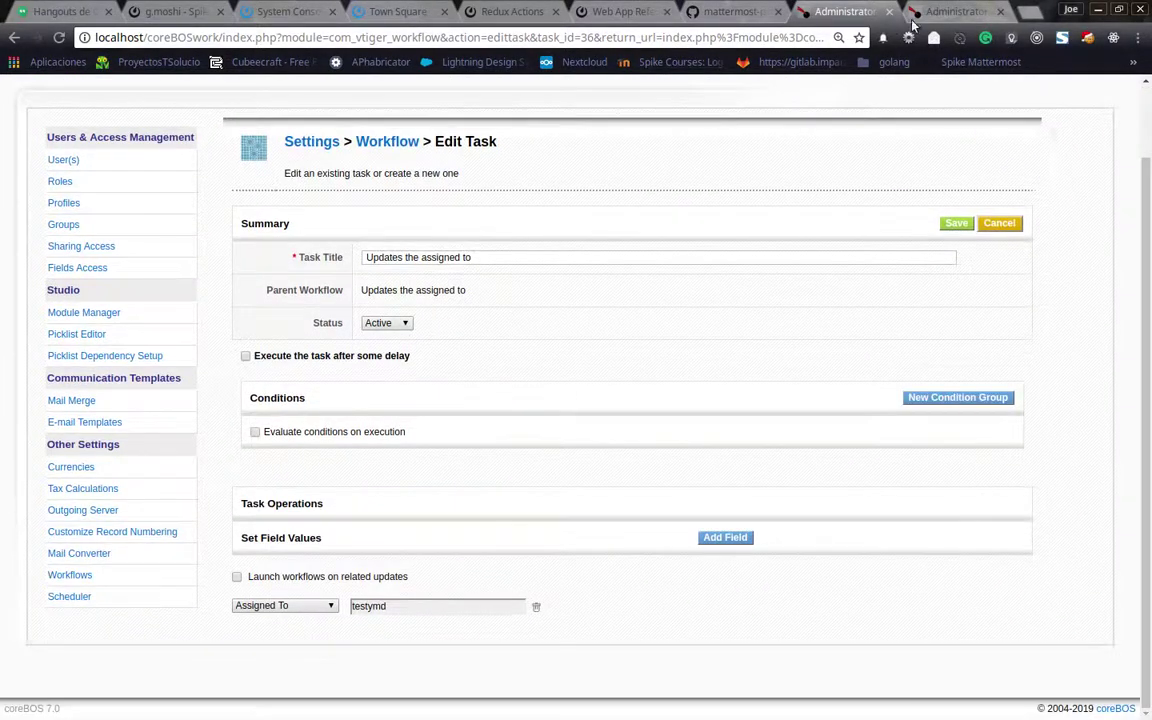
# Edit ticket TT00011 to trigger the workflow, then open ticket TT00010
pyautogui.hotkey('ctrl', 'pagedown')
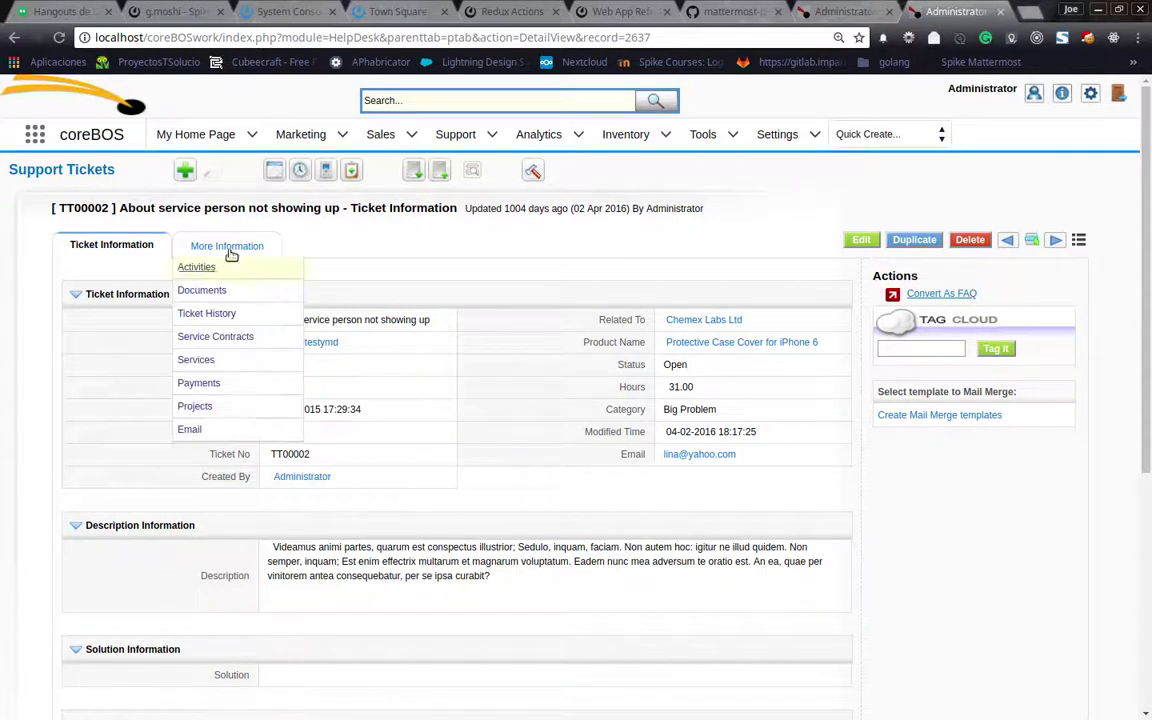
pyautogui.click(45, 172)
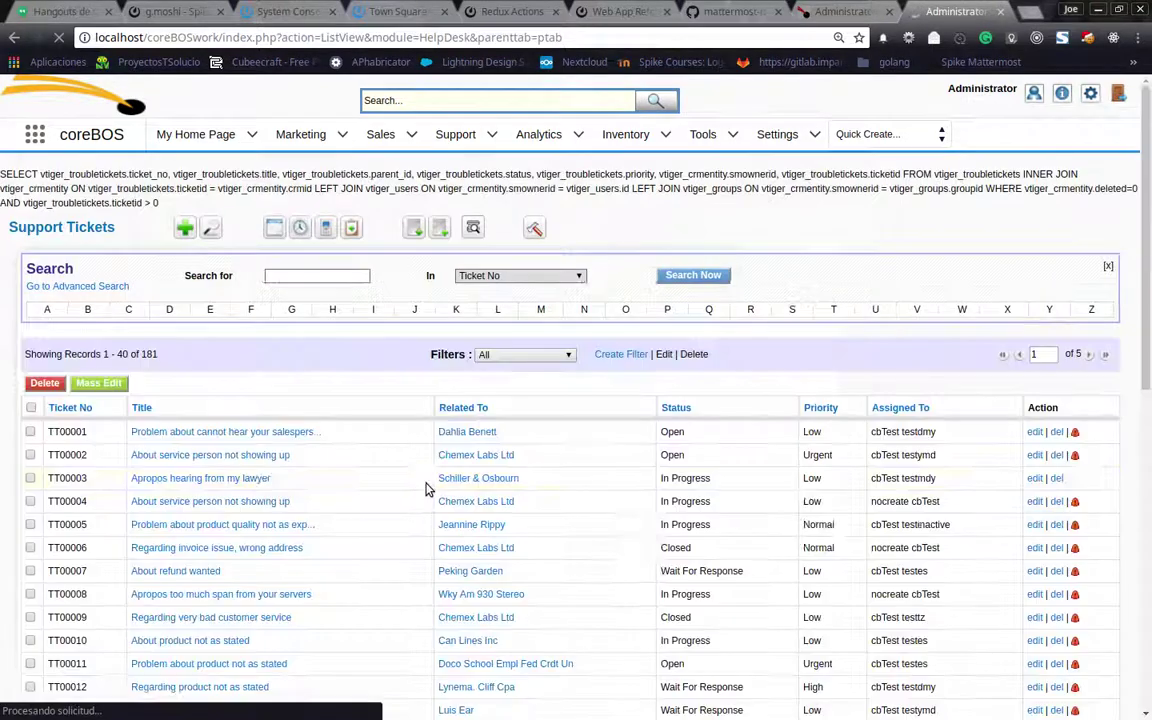
pyautogui.scroll(-3, 427, 488)
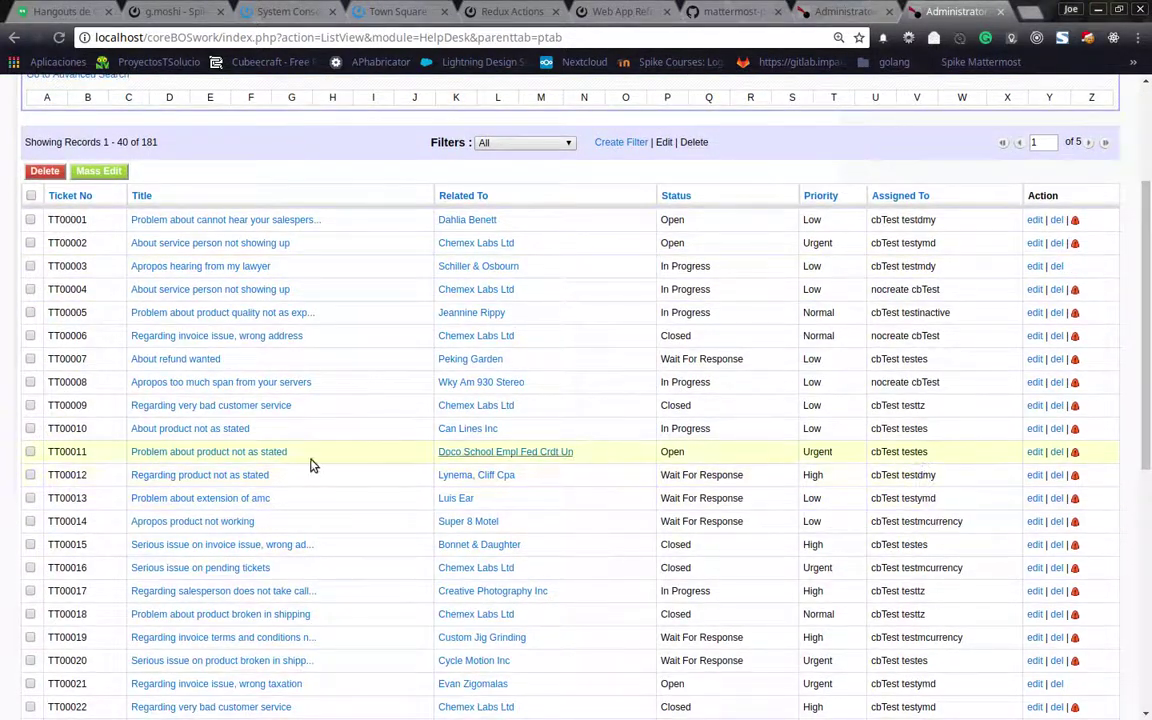
pyautogui.click(229, 453)
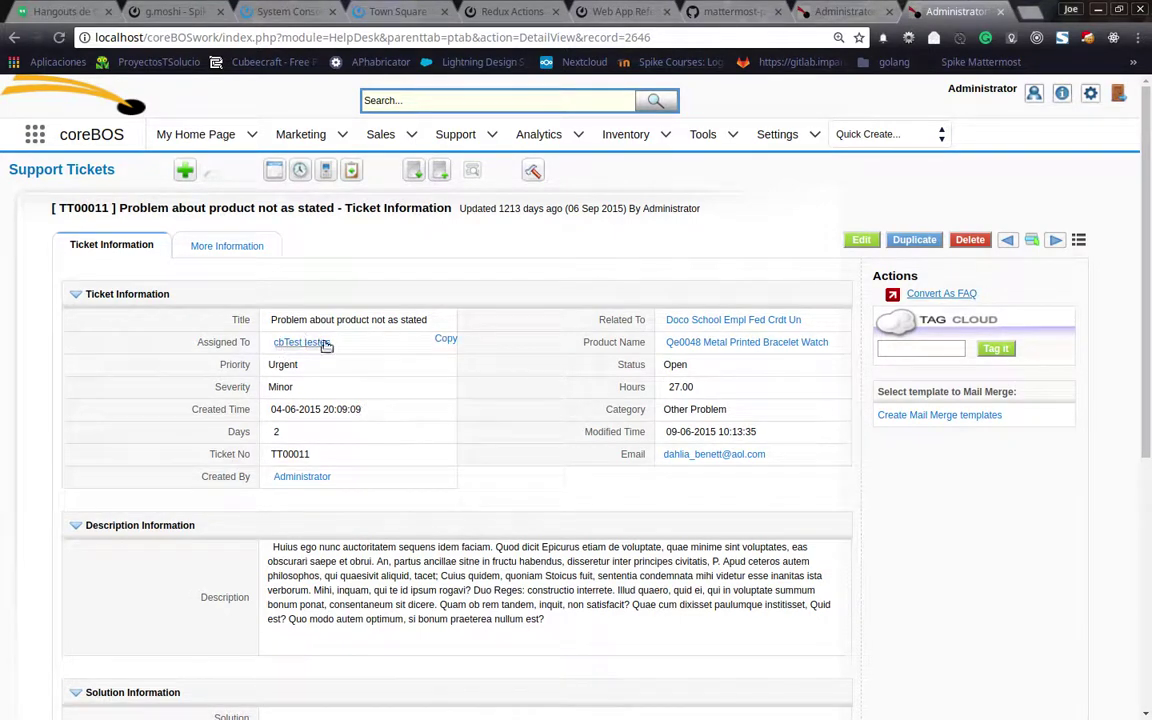
pyautogui.click(862, 240)
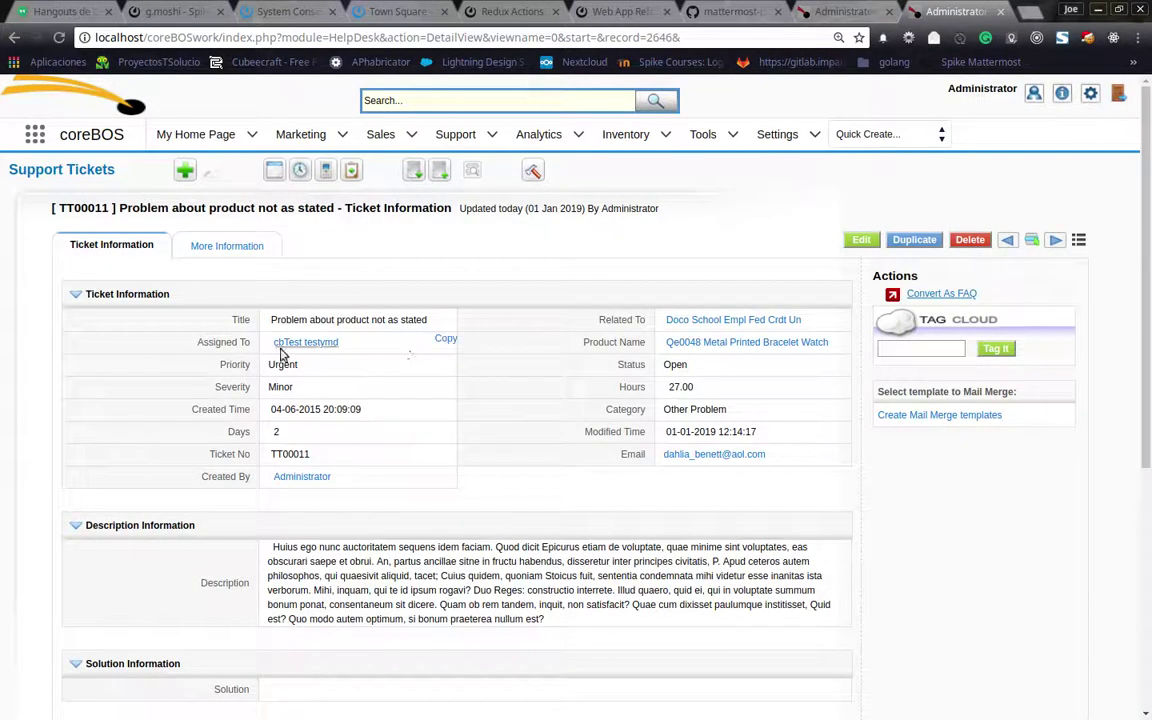
pyautogui.click(58, 168)
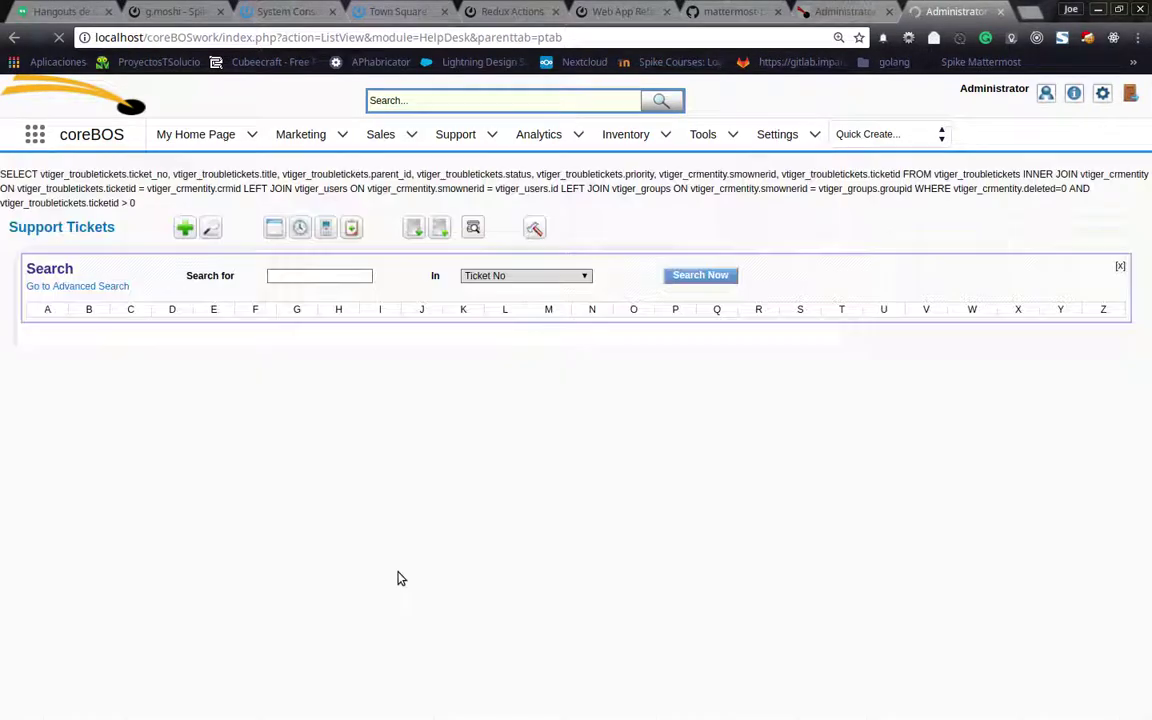
pyautogui.scroll(-4, 397, 577)
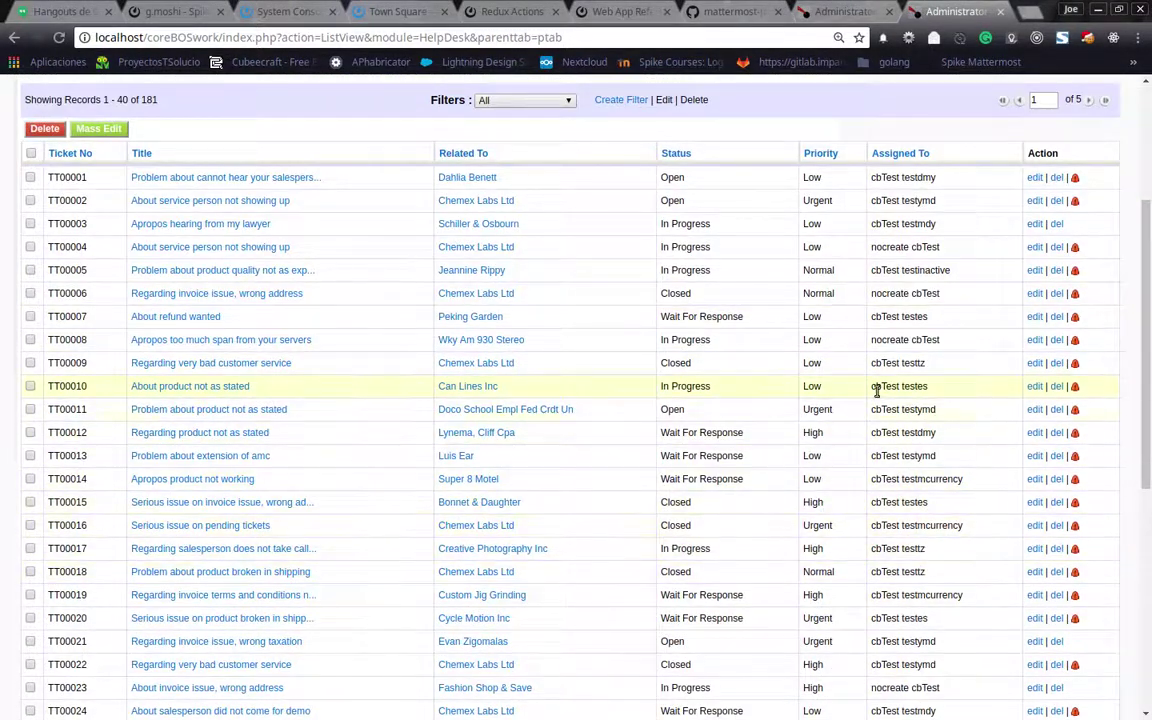
pyautogui.click(160, 388)
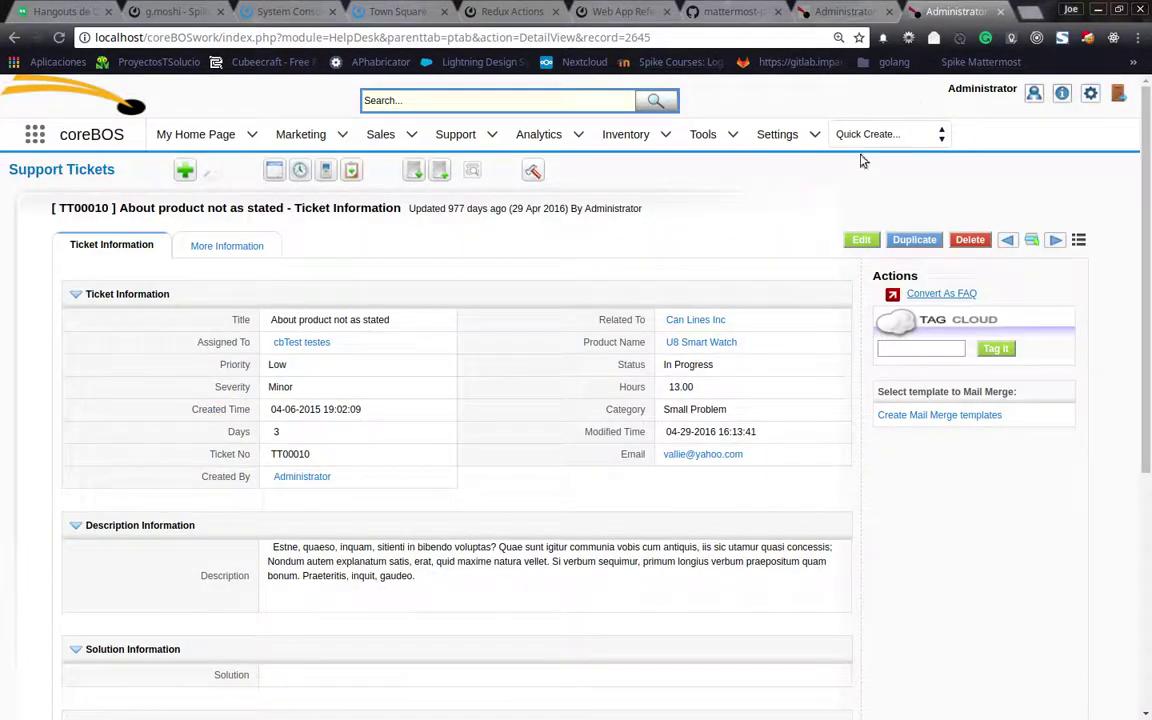
pyautogui.click(805, 12)
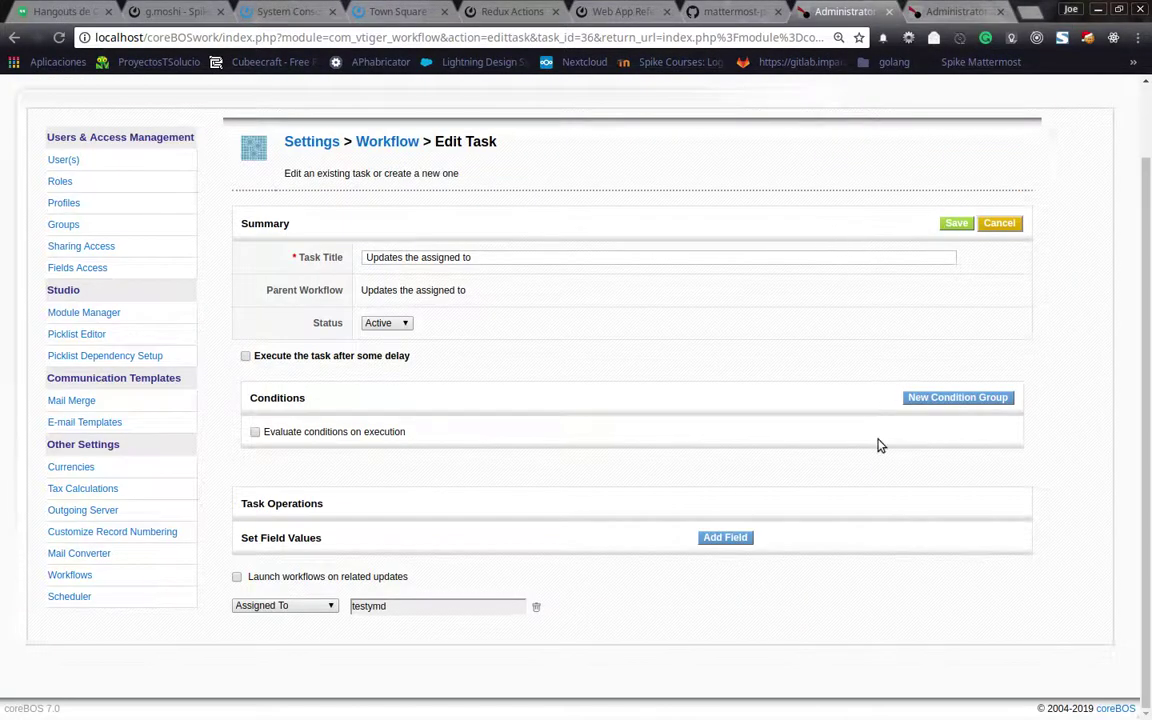
# Cancel the task edit, switch the workflow trigger to System, and save
pyautogui.click(998, 224)
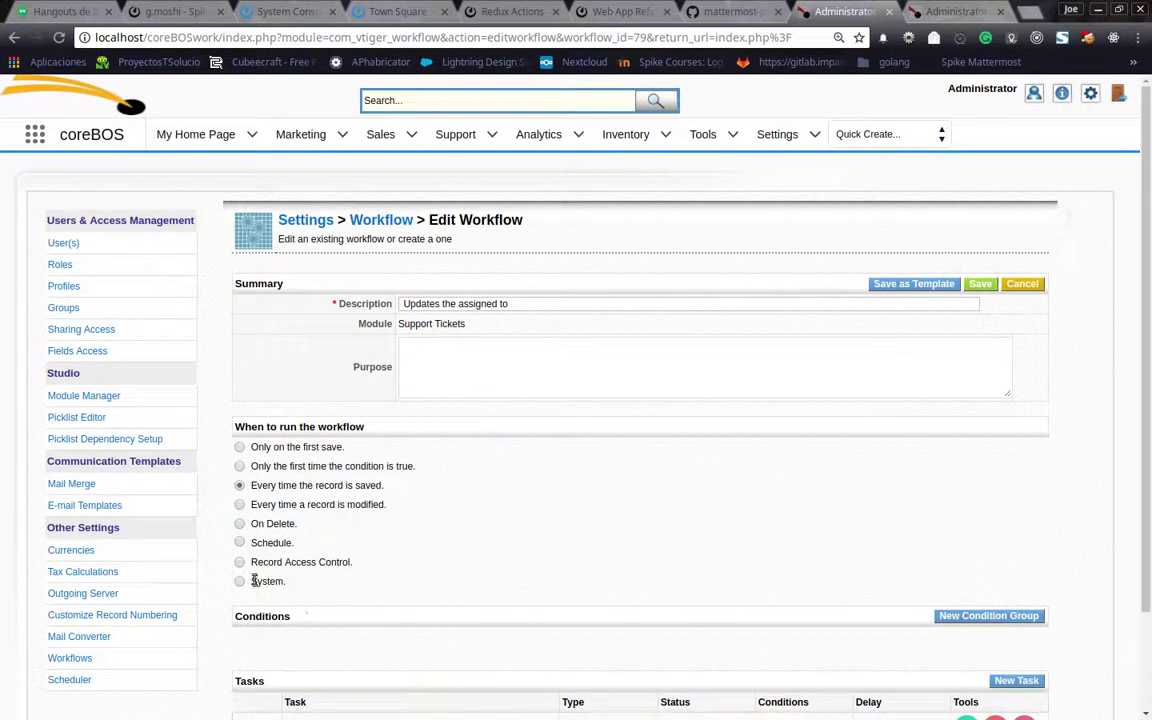
pyautogui.scroll(-3, 268, 540)
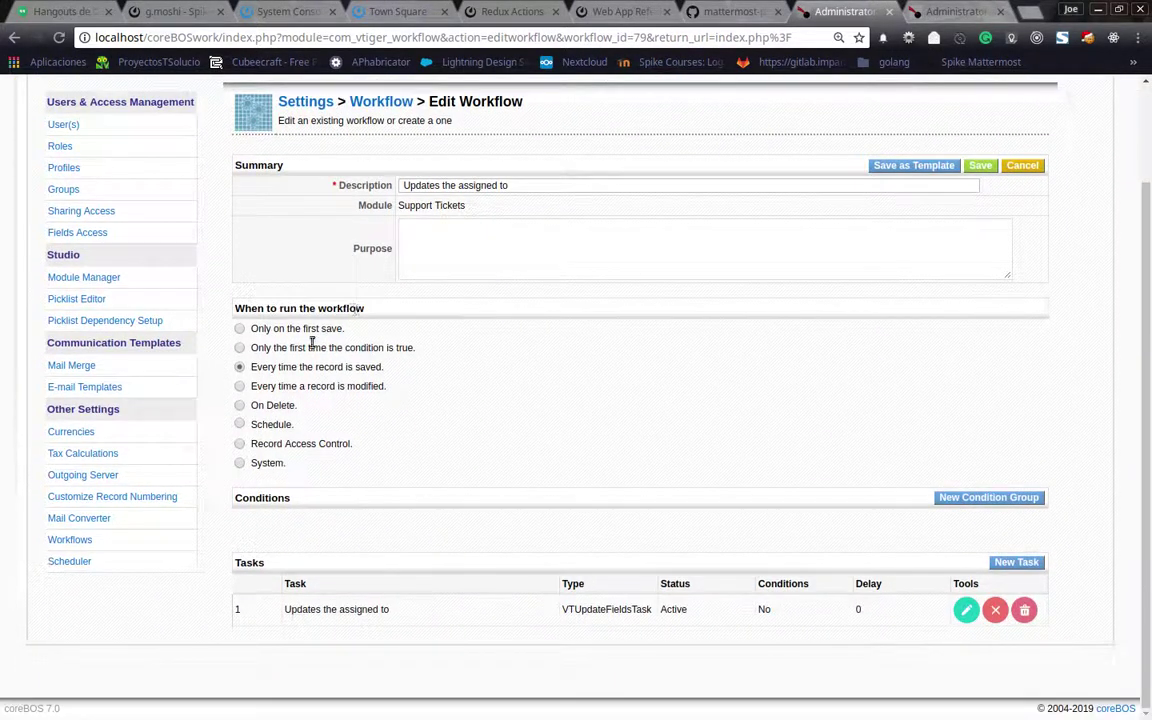
pyautogui.click(240, 464)
pyautogui.doubleClick(269, 464)
pyautogui.click(980, 167)
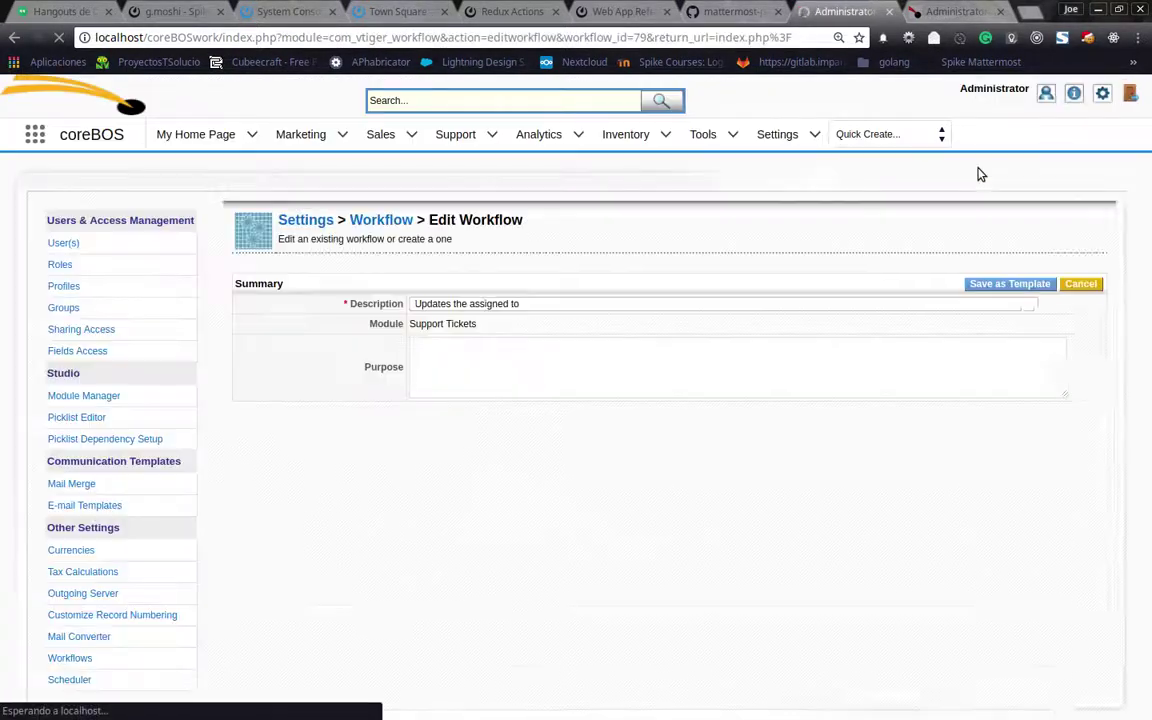
# Edit and re-save ticket TT00010 to test the System-triggered workflow
pyautogui.click(952, 11)
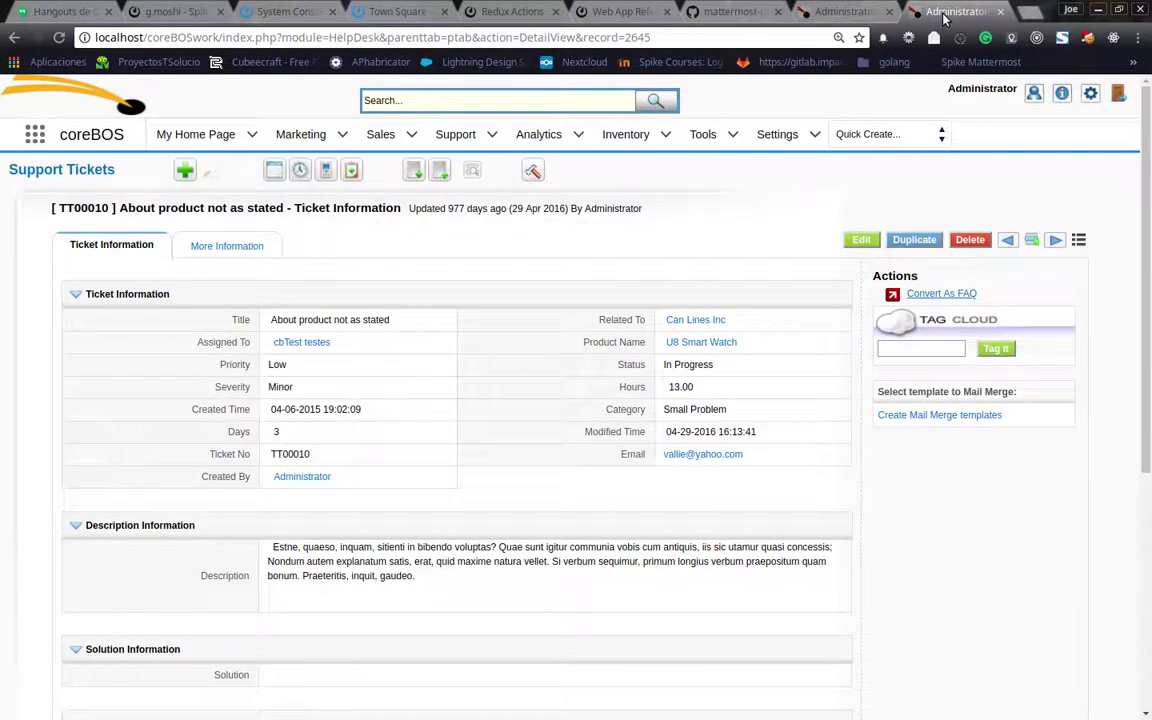
pyautogui.click(861, 240)
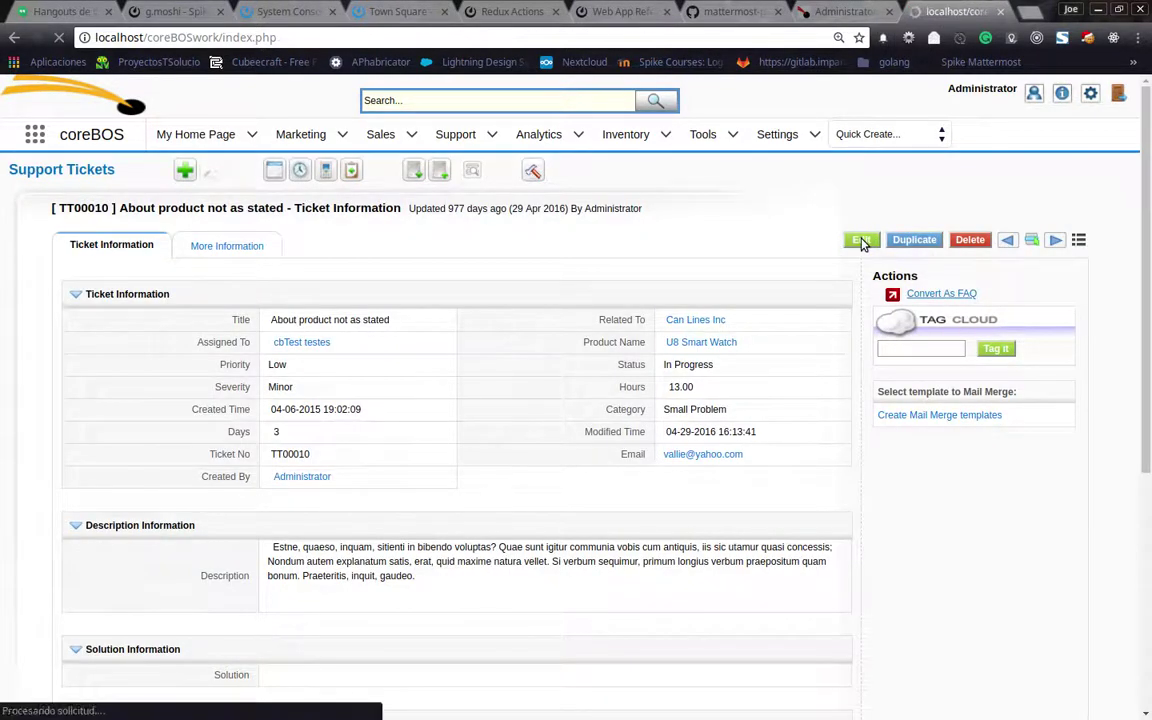
pyautogui.click(530, 295)
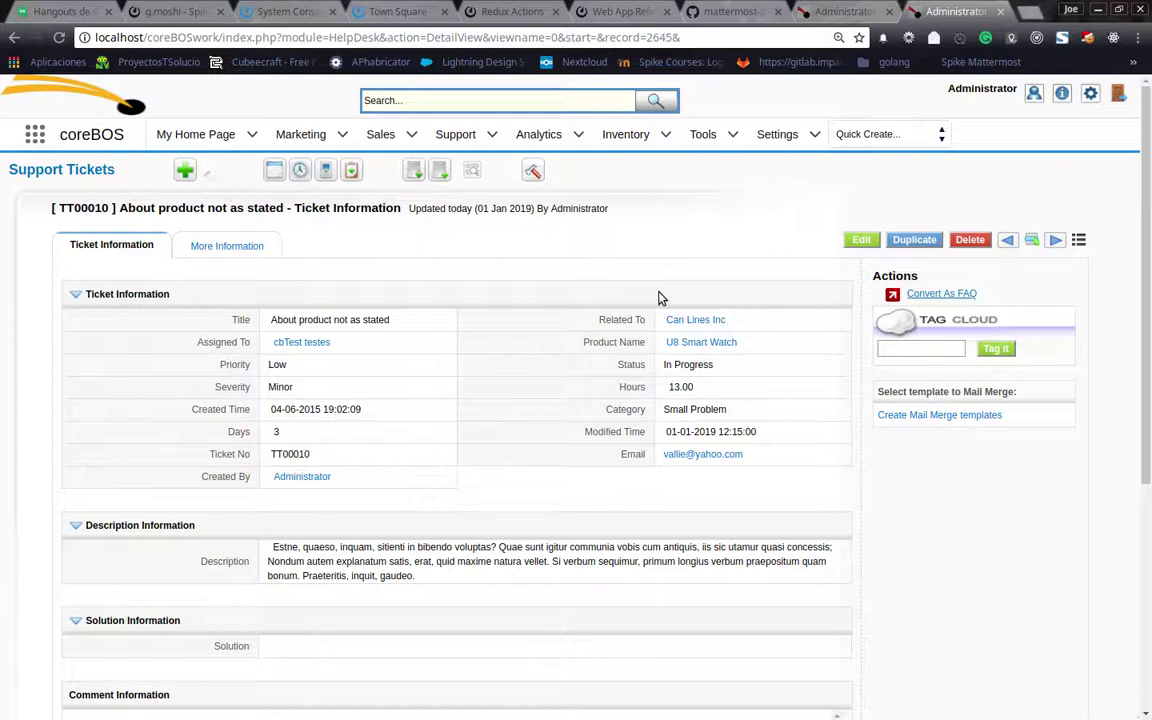
pyautogui.click(843, 11)
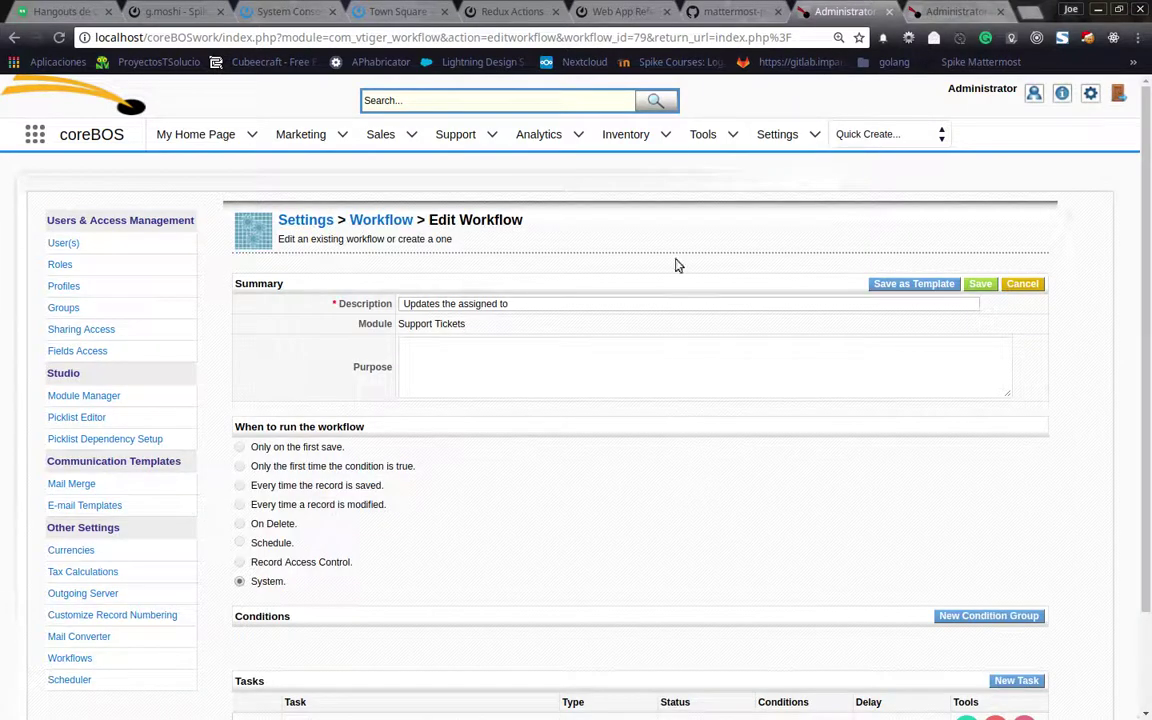
# Open Business Actions in a new tab and start a new business action
pyautogui.moveTo(703, 134)
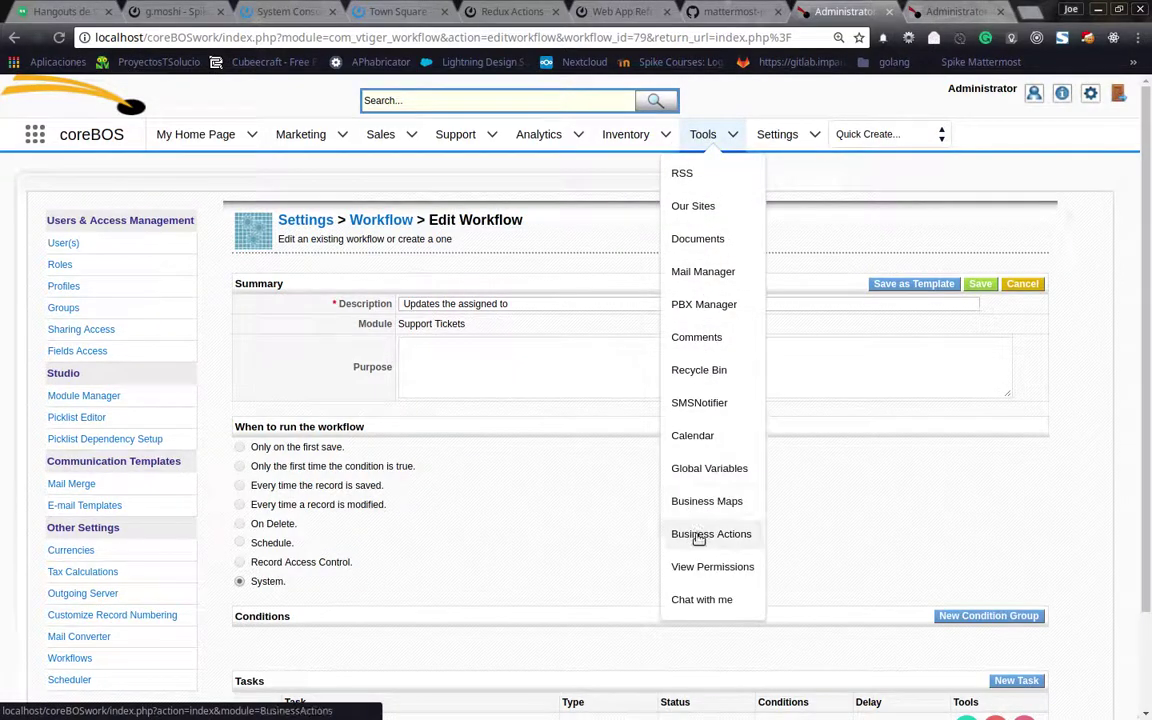
pyautogui.middleClick(699, 536)
pyautogui.click(960, 12)
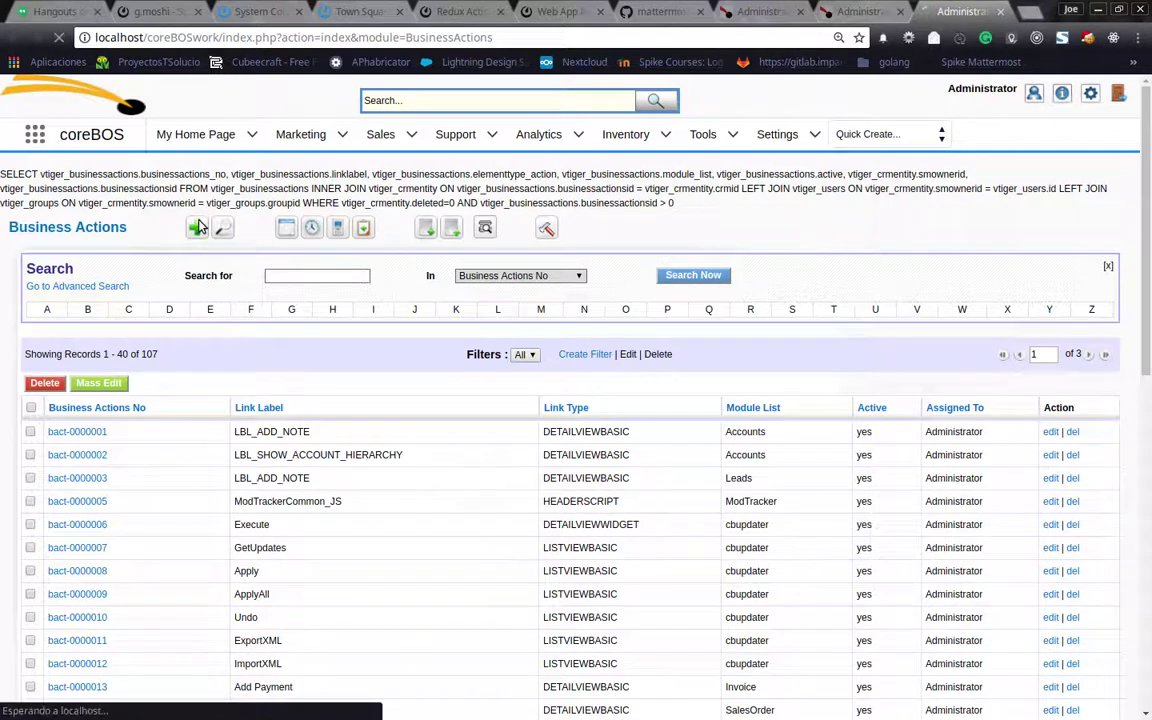
pyautogui.click(197, 228)
# Make it a DETAILVIEWBASIC link 'Assign to YMD' whose URL runs workflow 27 via execwf
pyautogui.click(391, 338)
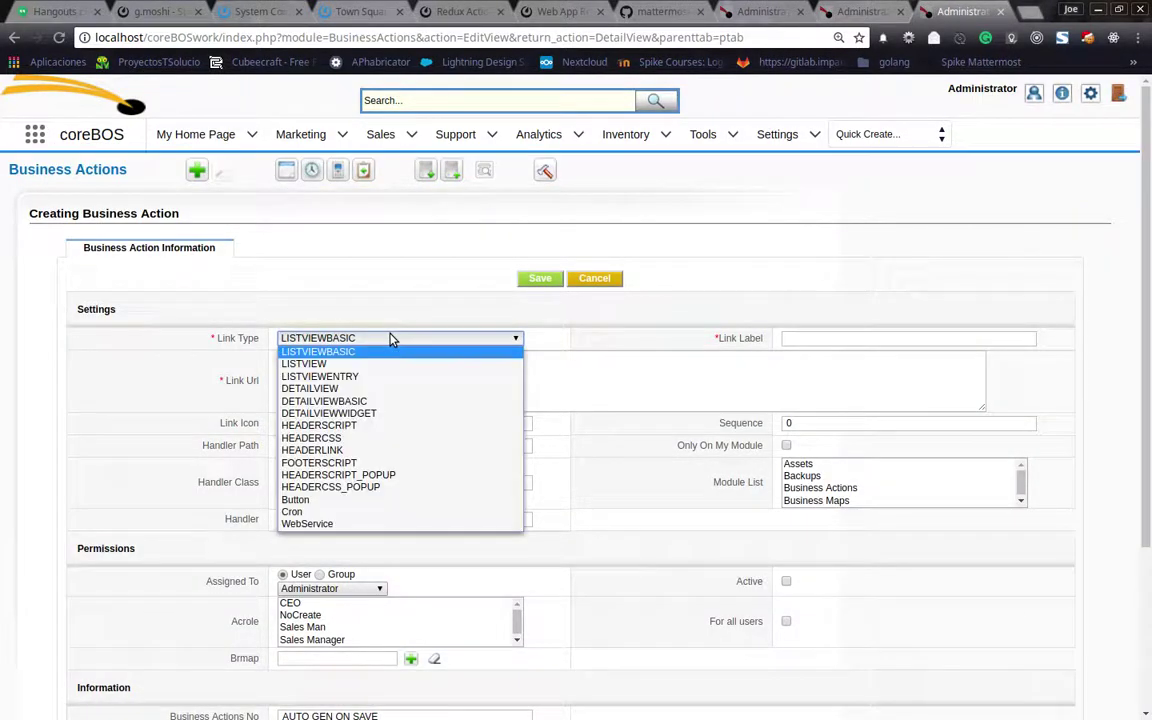
pyautogui.click(385, 401)
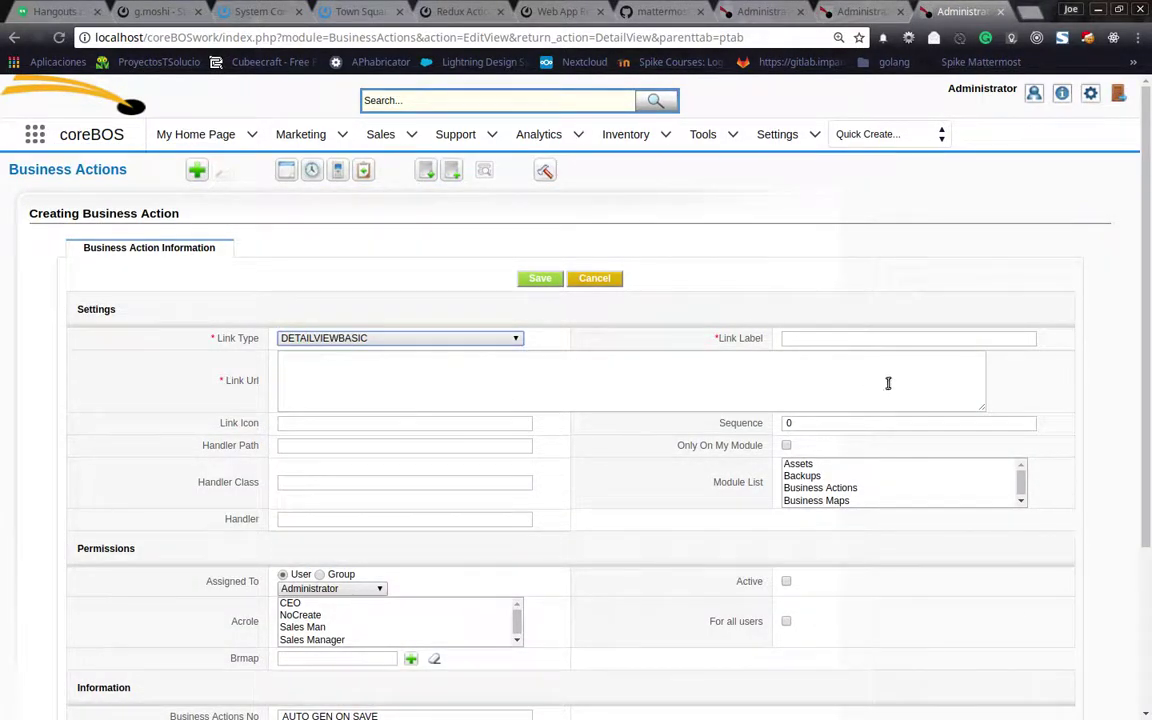
pyautogui.click(821, 339)
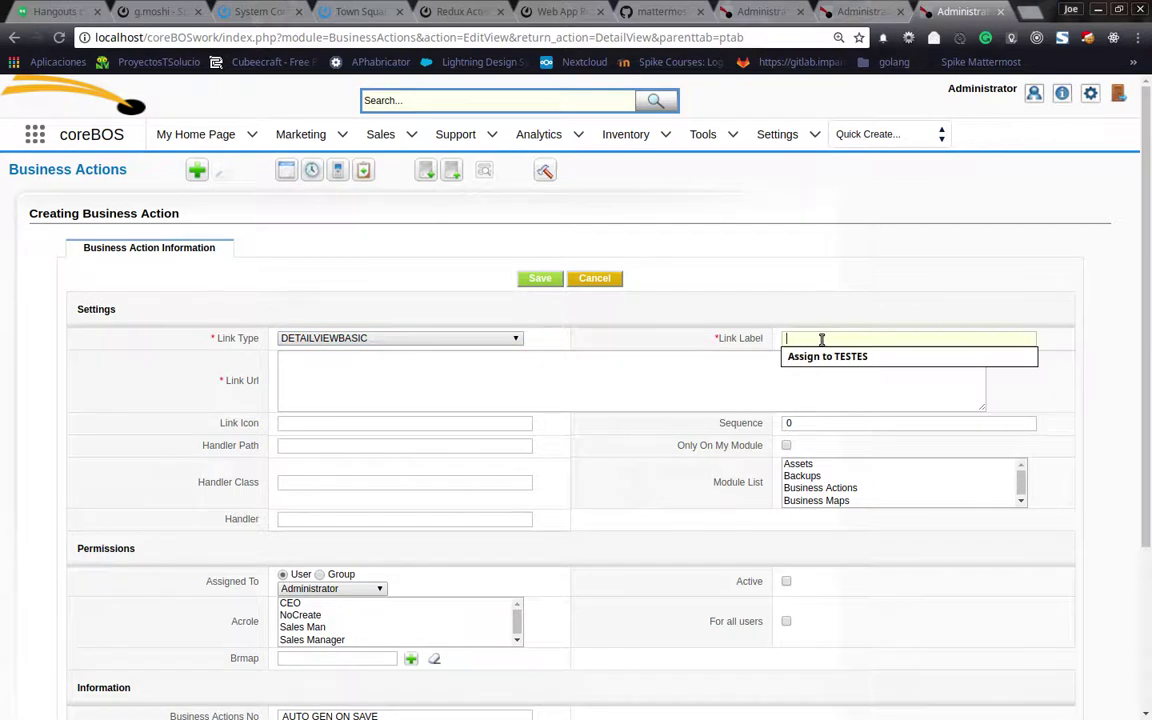
pyautogui.write('n to YMD')
pyautogui.click(355, 381)
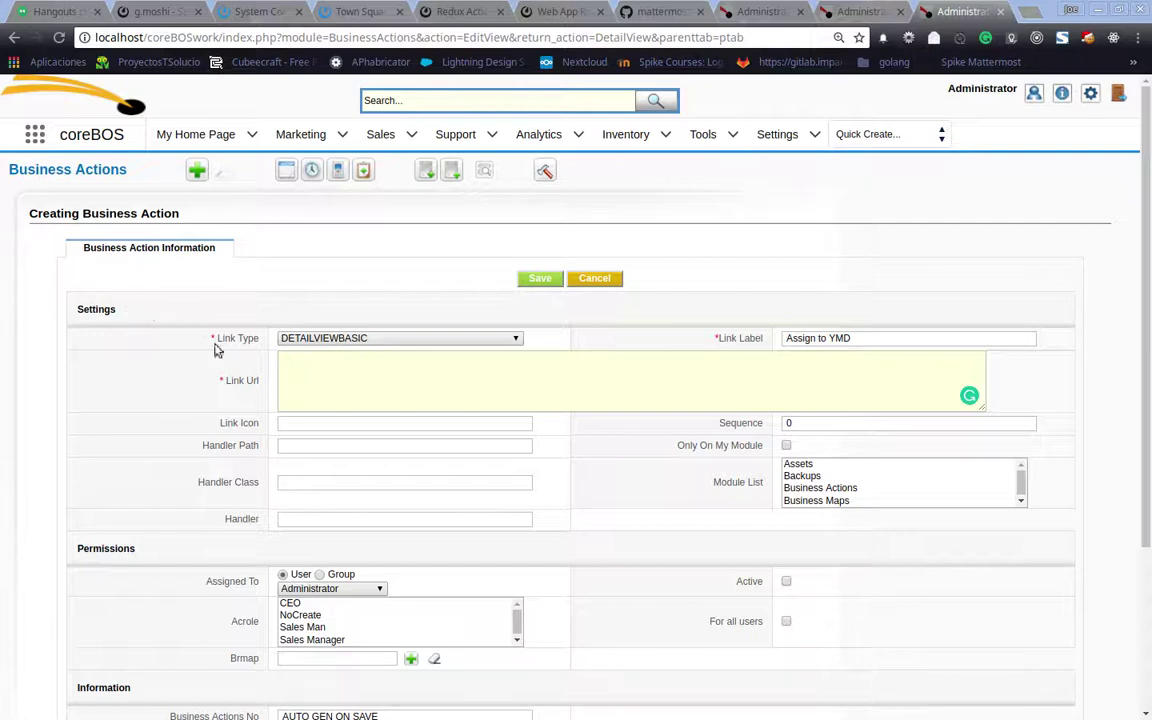
pyautogui.write("javascript:ExecuteFunctions('execwf', 'wfid=27&ids=$RECORD$');")
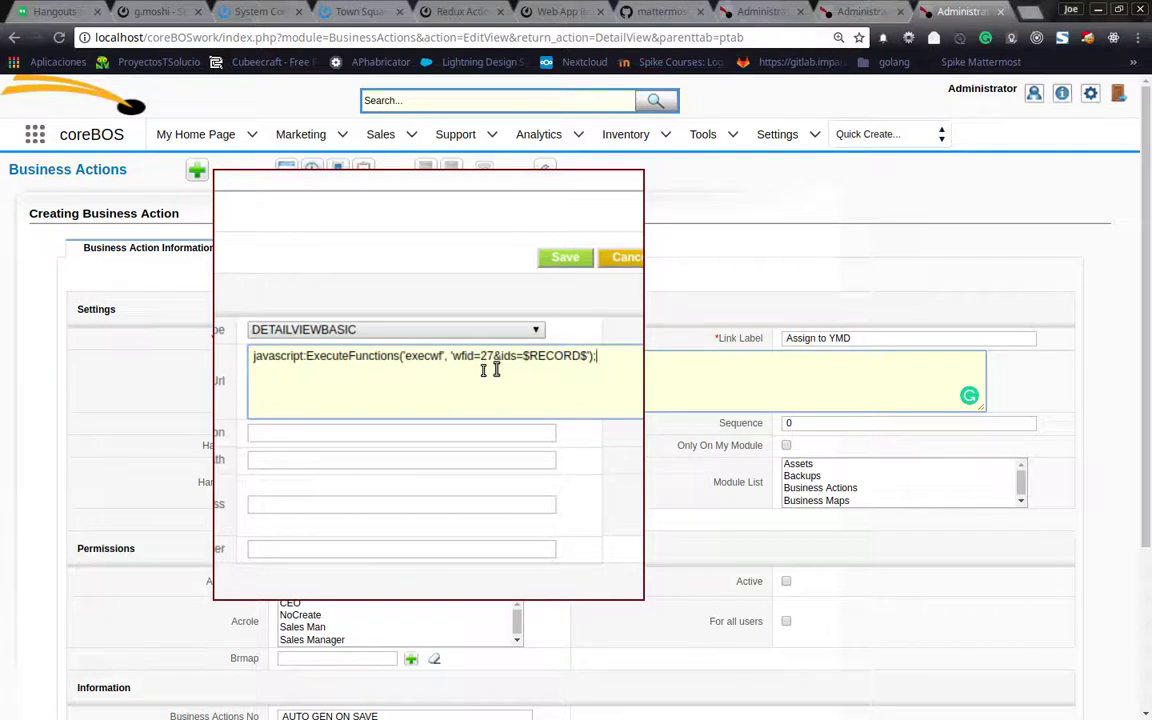
# Read the workflow id 79 from the Edit Workflow page address
pyautogui.scroll(-2, 488, 368)
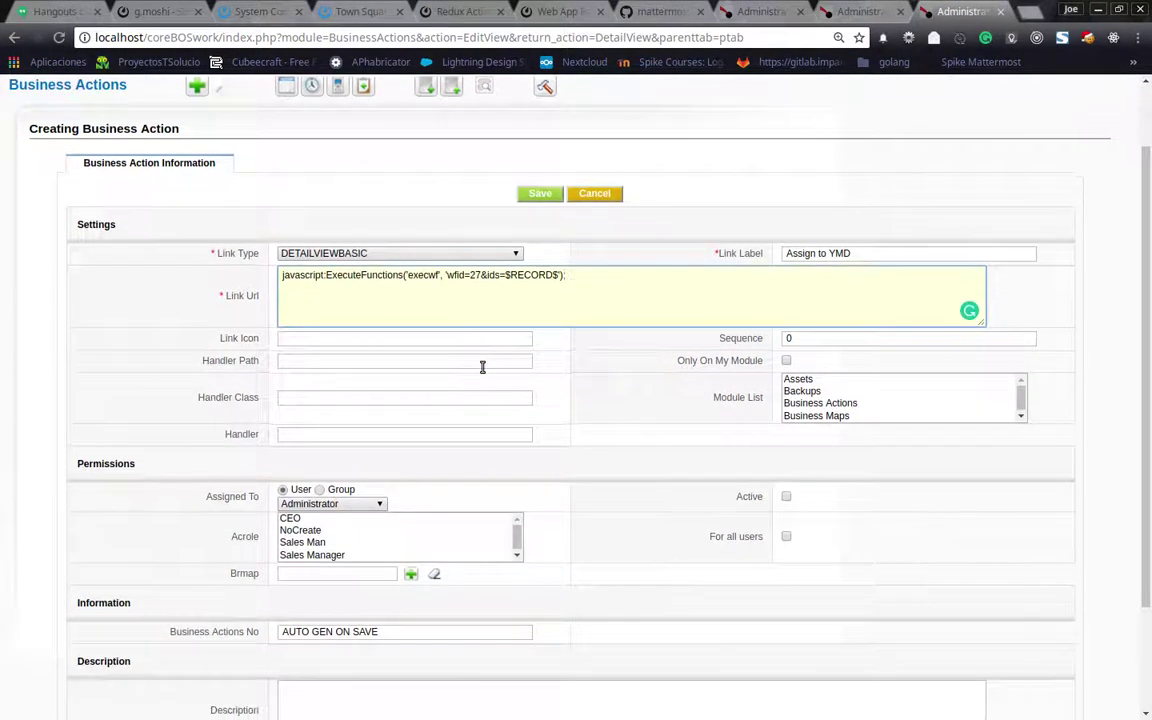
pyautogui.scroll(2, 482, 367)
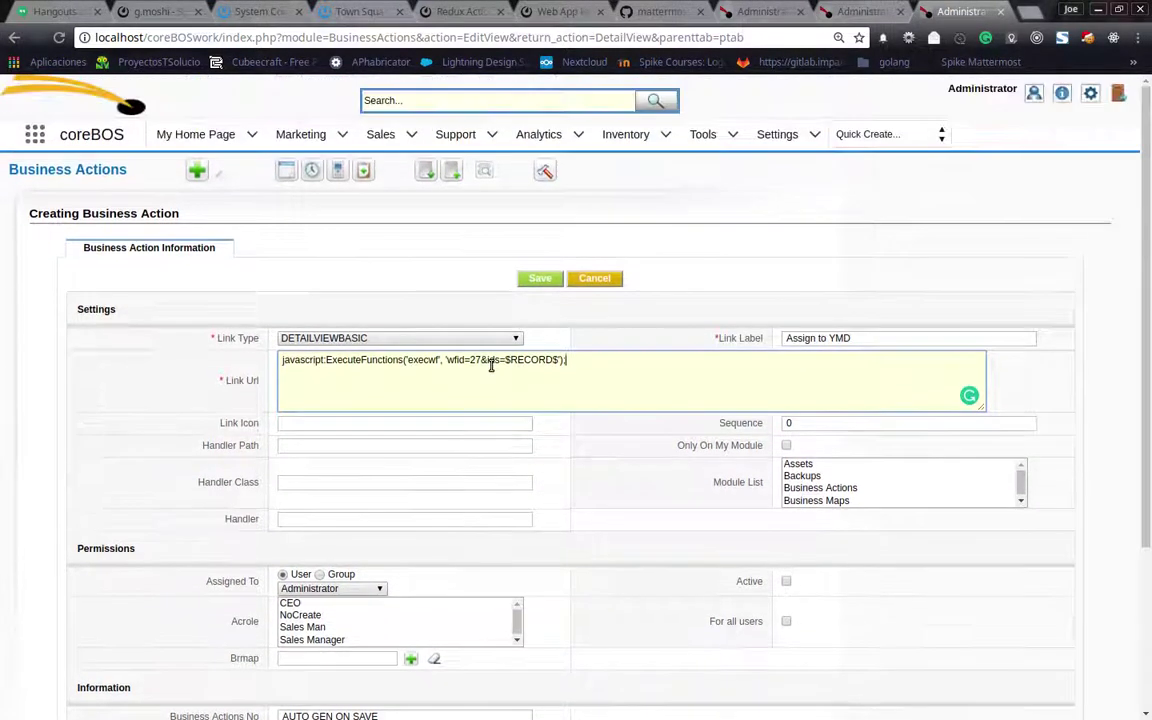
pyautogui.click(865, 14)
pyautogui.click(765, 12)
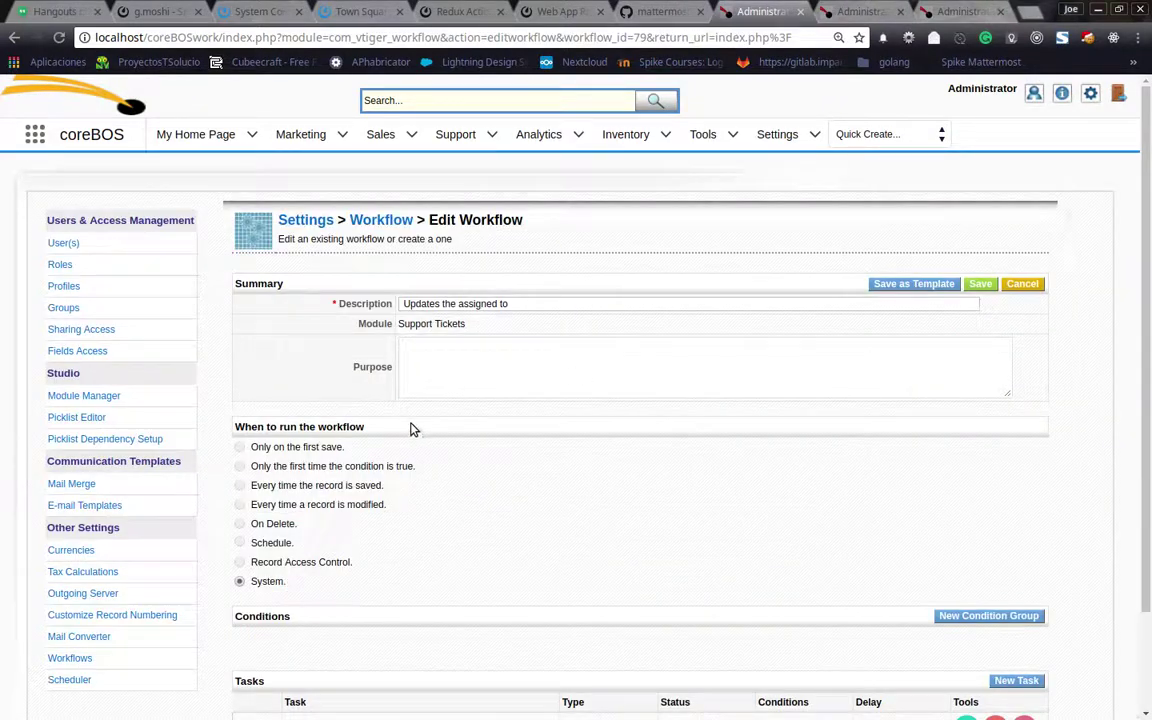
pyautogui.click(633, 35)
pyautogui.click(640, 38)
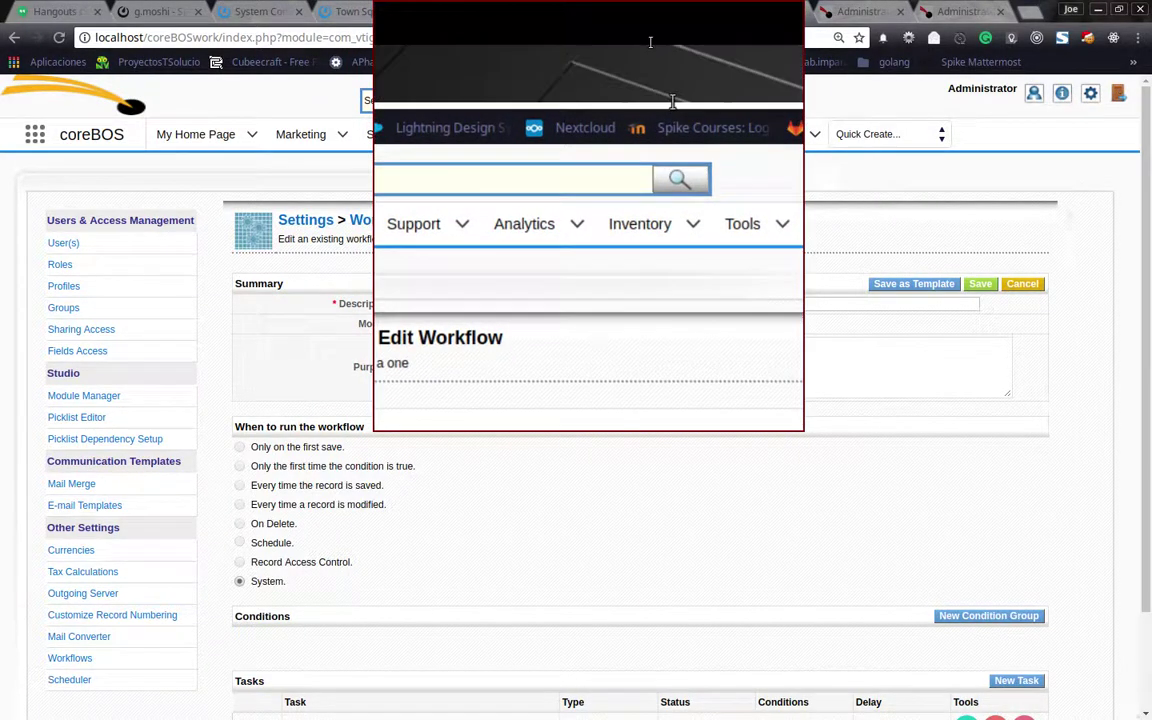
pyautogui.scroll(-1, 629, 165)
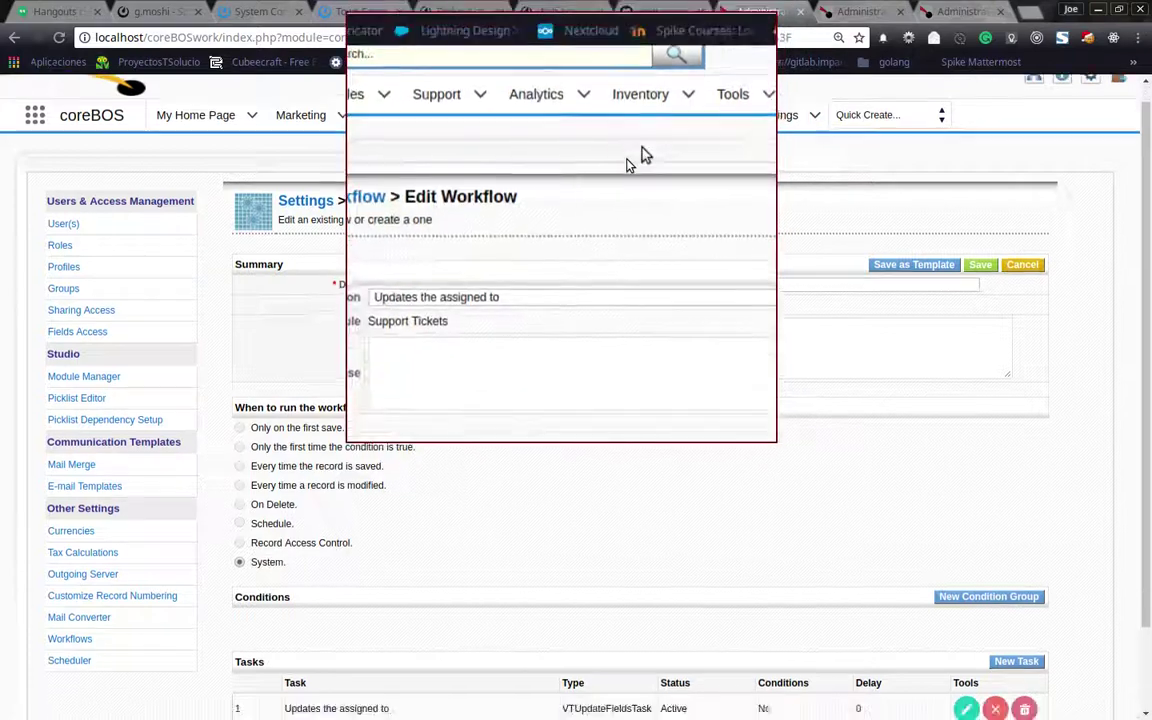
pyautogui.scroll(-3, 629, 165)
pyautogui.scroll(4, 629, 165)
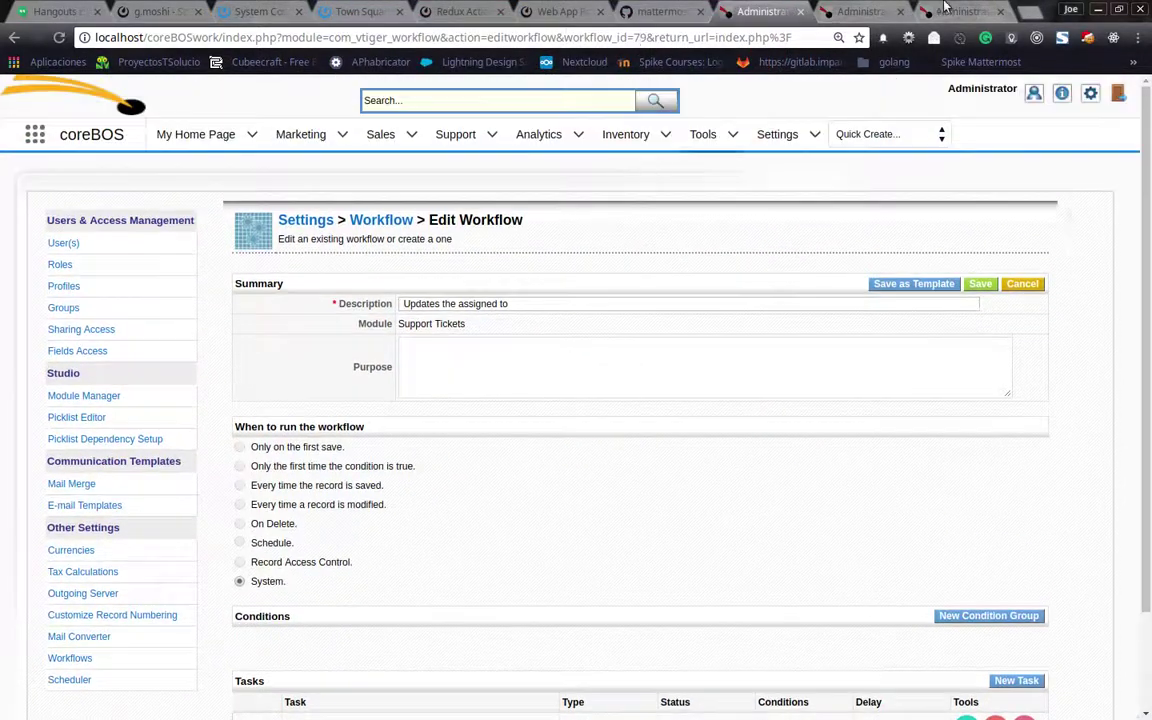
# Replace workflow 27 with 79 in the business action's Link Url
pyautogui.click(860, 11)
pyautogui.click(960, 11)
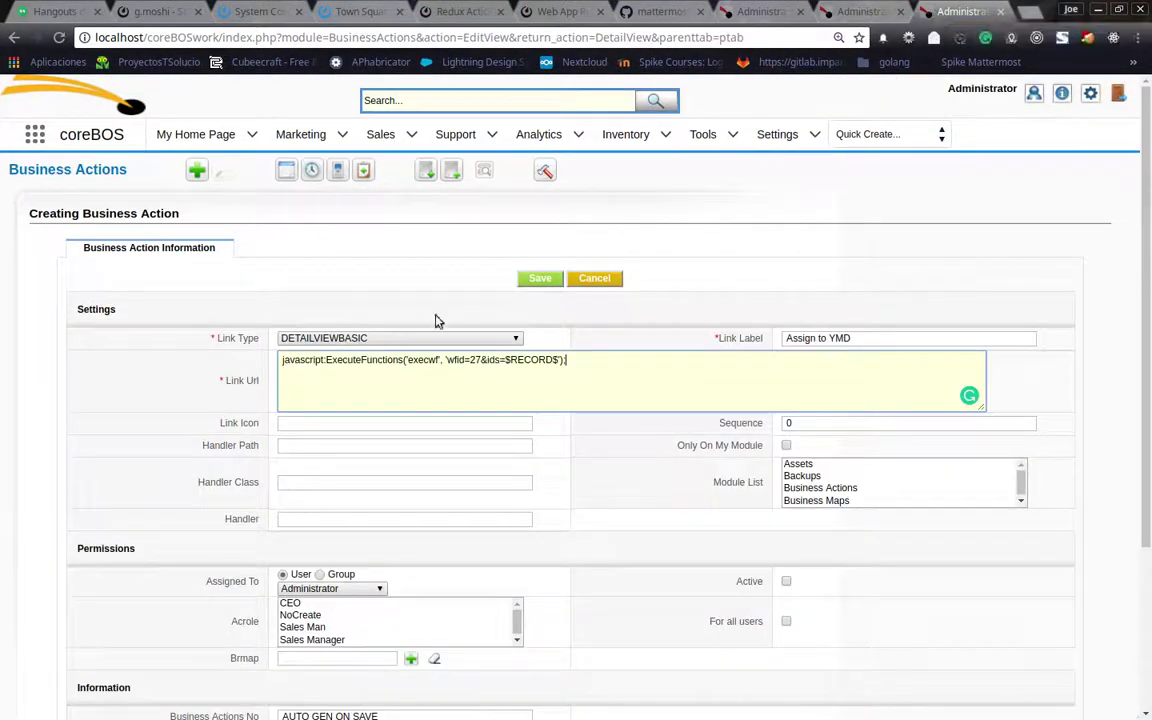
pyautogui.click(475, 360)
pyautogui.press('BackSpace')
pyautogui.press('Delete')
pyautogui.write('79')
pyautogui.click(762, 11)
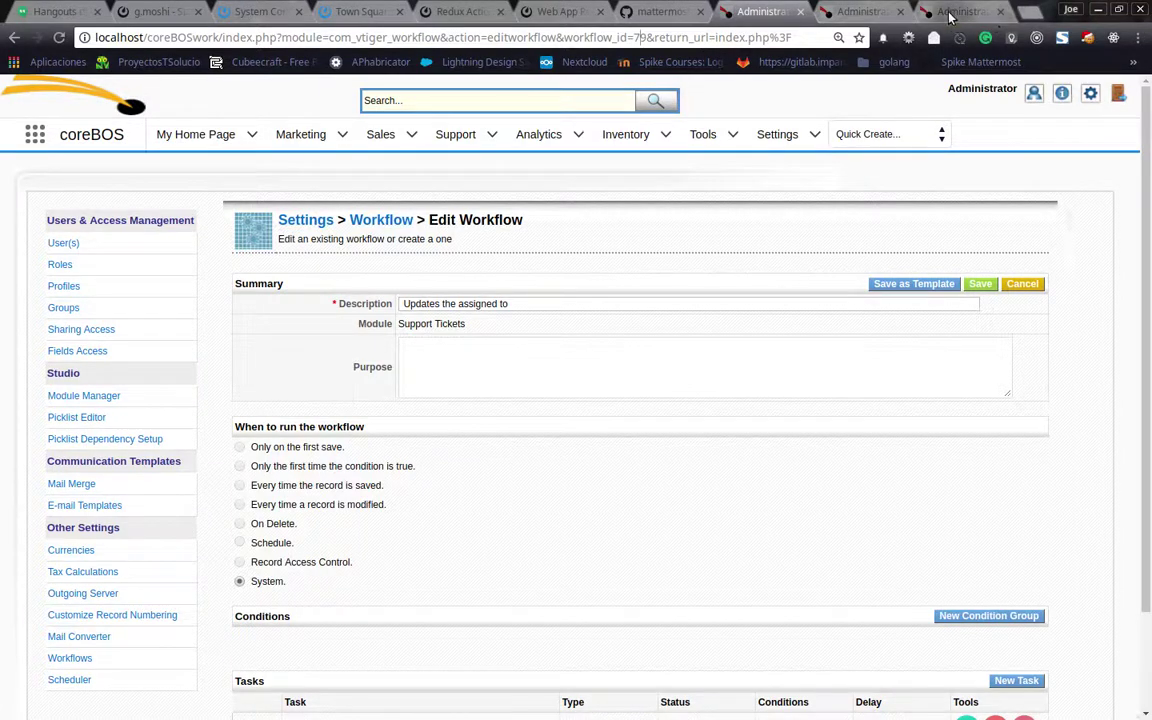
pyautogui.click(952, 12)
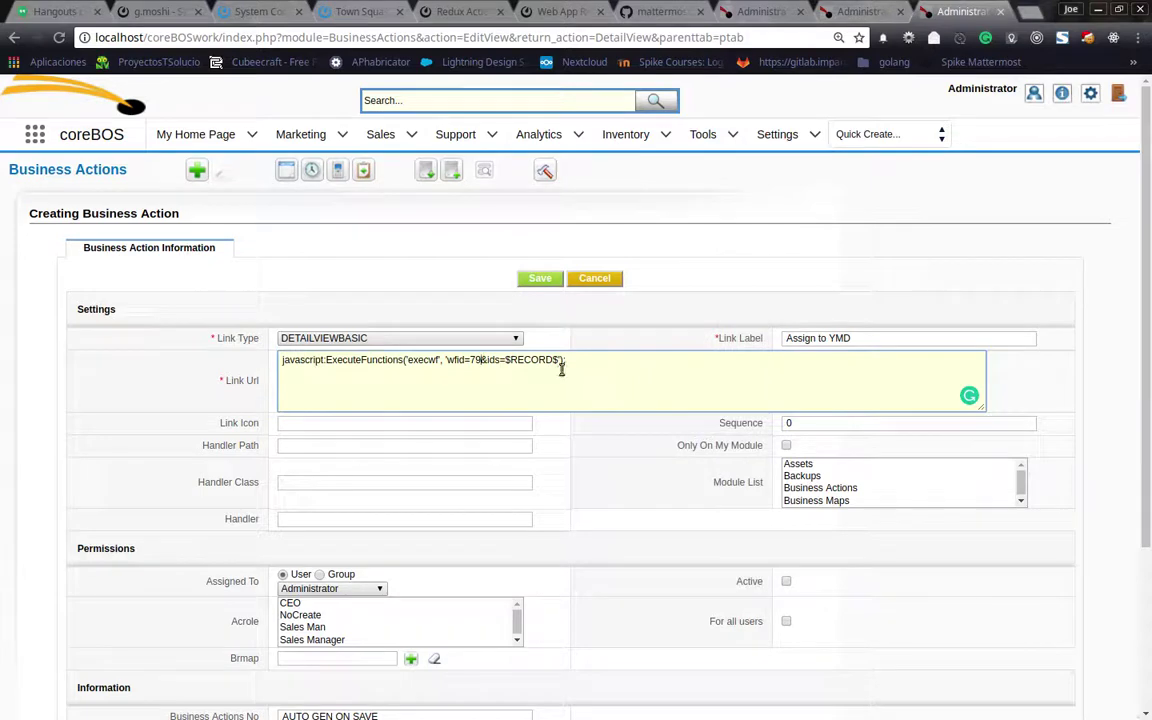
# Limit the action to Support Tickets, make it available for all users, and save it
pyautogui.click(316, 423)
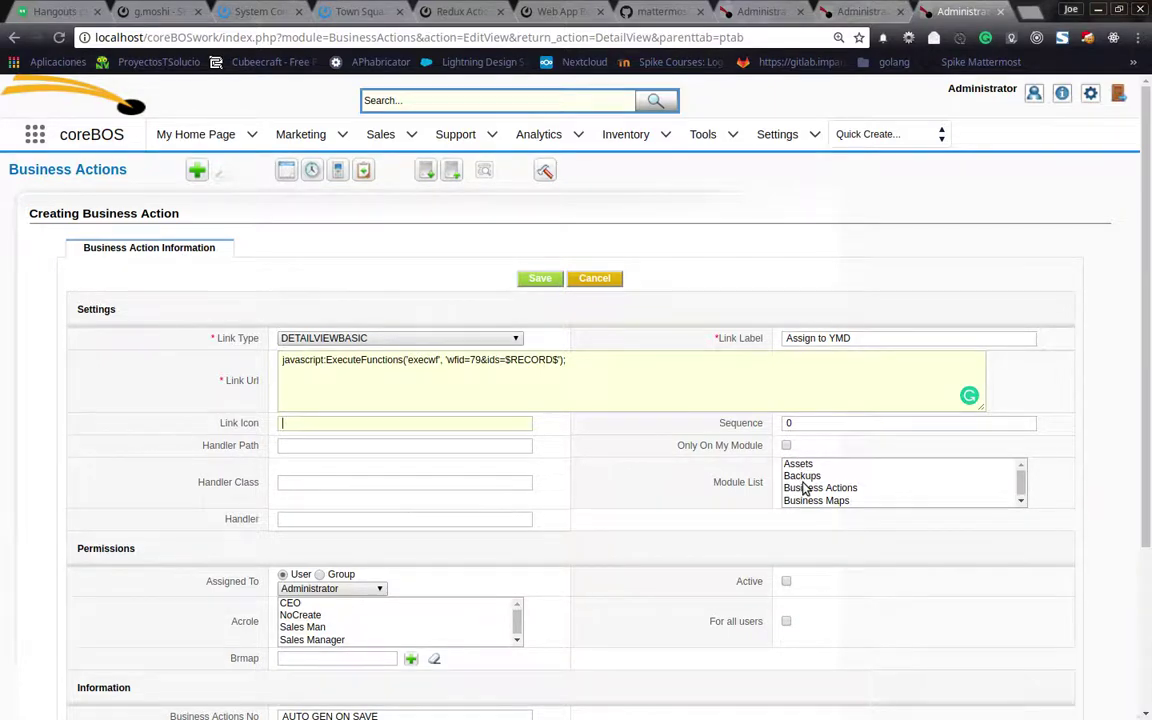
pyautogui.scroll(-2, 805, 488)
pyautogui.scroll(-8, 810, 488)
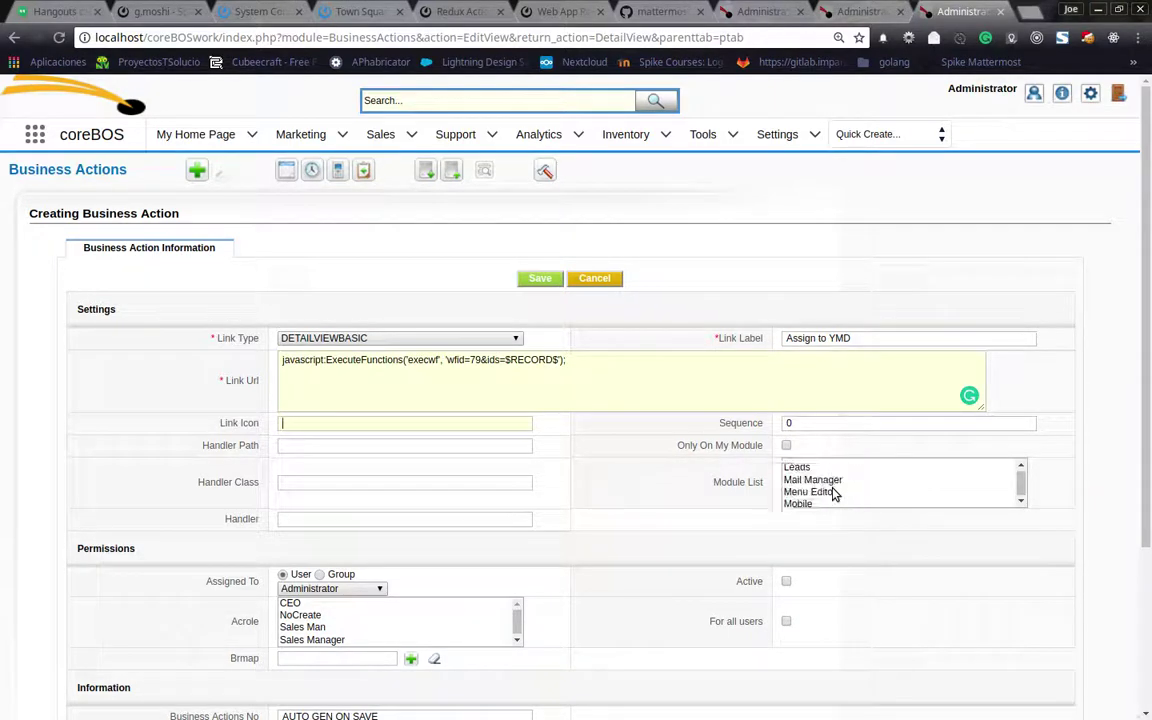
pyautogui.scroll(-5, 833, 493)
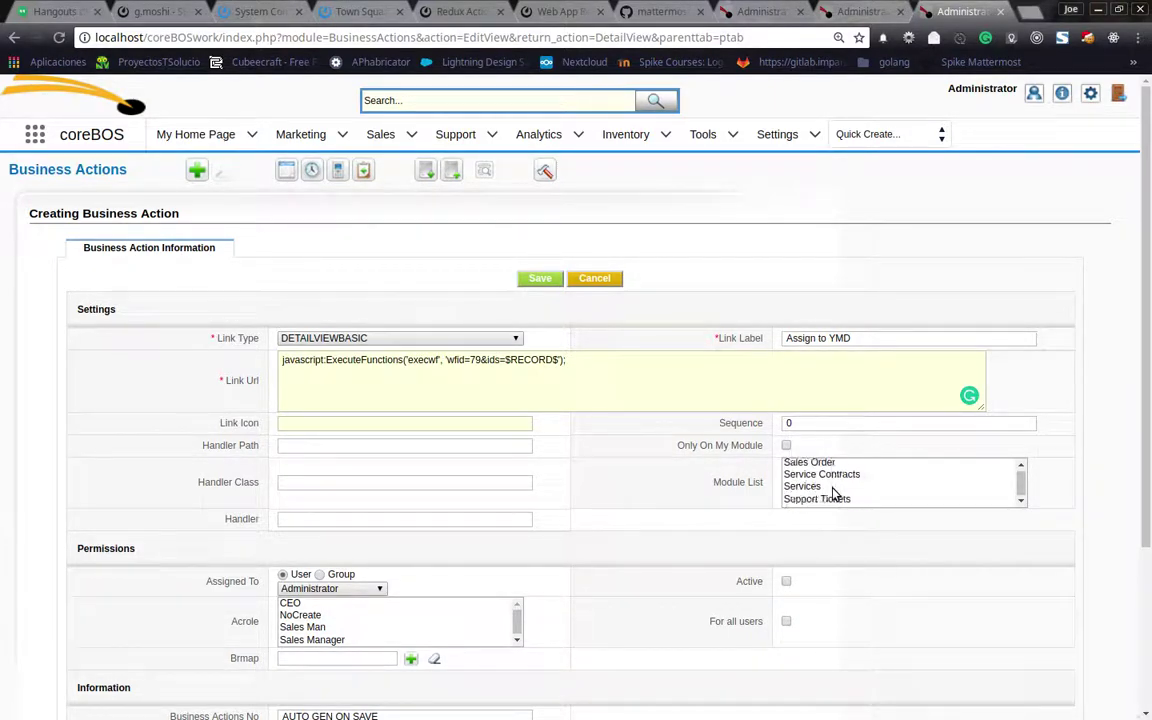
pyautogui.scroll(-1, 833, 470)
pyautogui.scroll(1, 836, 478)
pyautogui.click(835, 500)
pyautogui.scroll(-3, 689, 501)
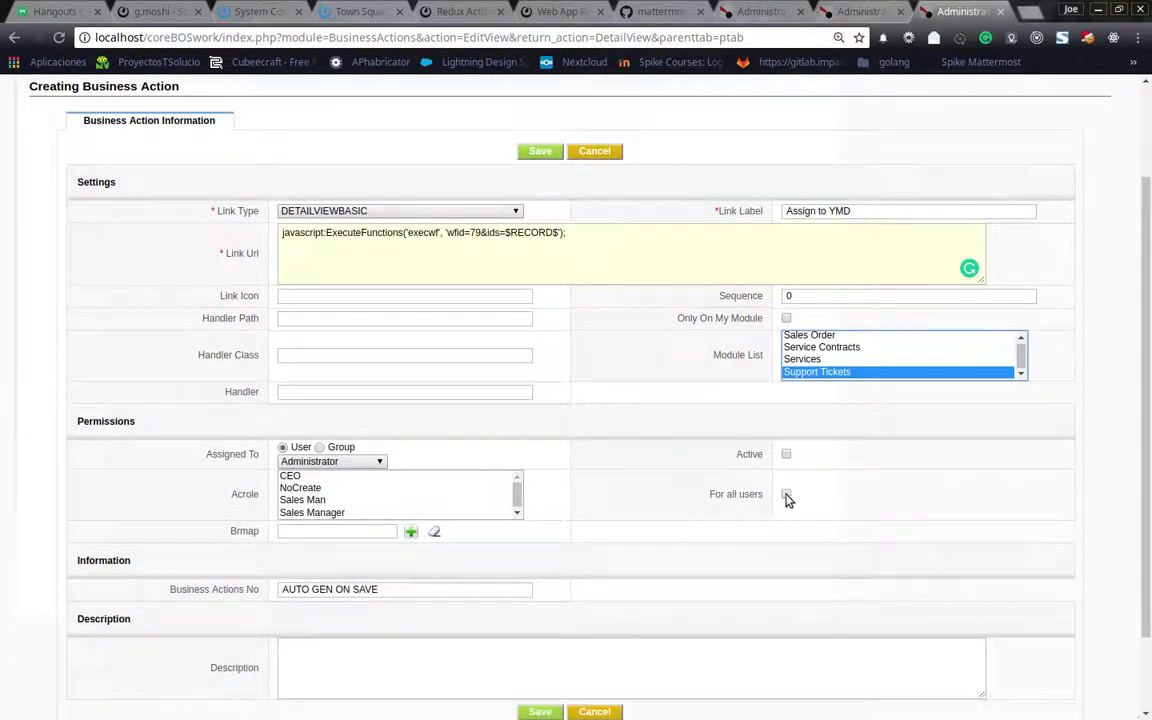
pyautogui.click(787, 496)
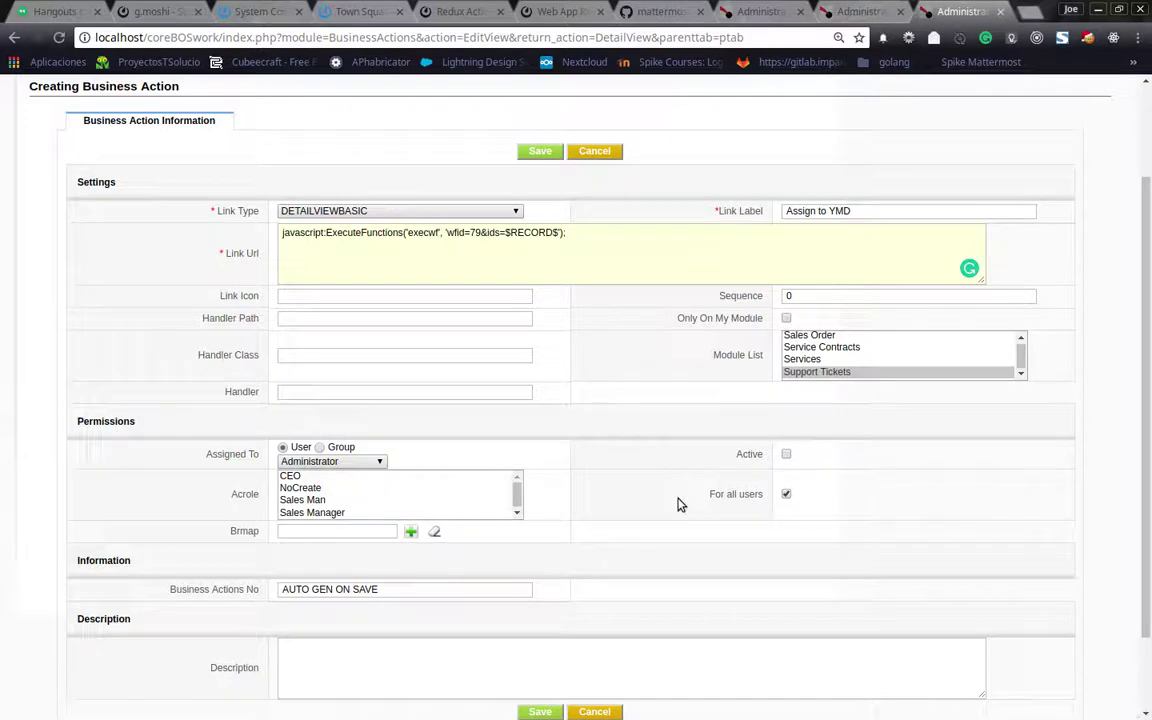
pyautogui.click(533, 153)
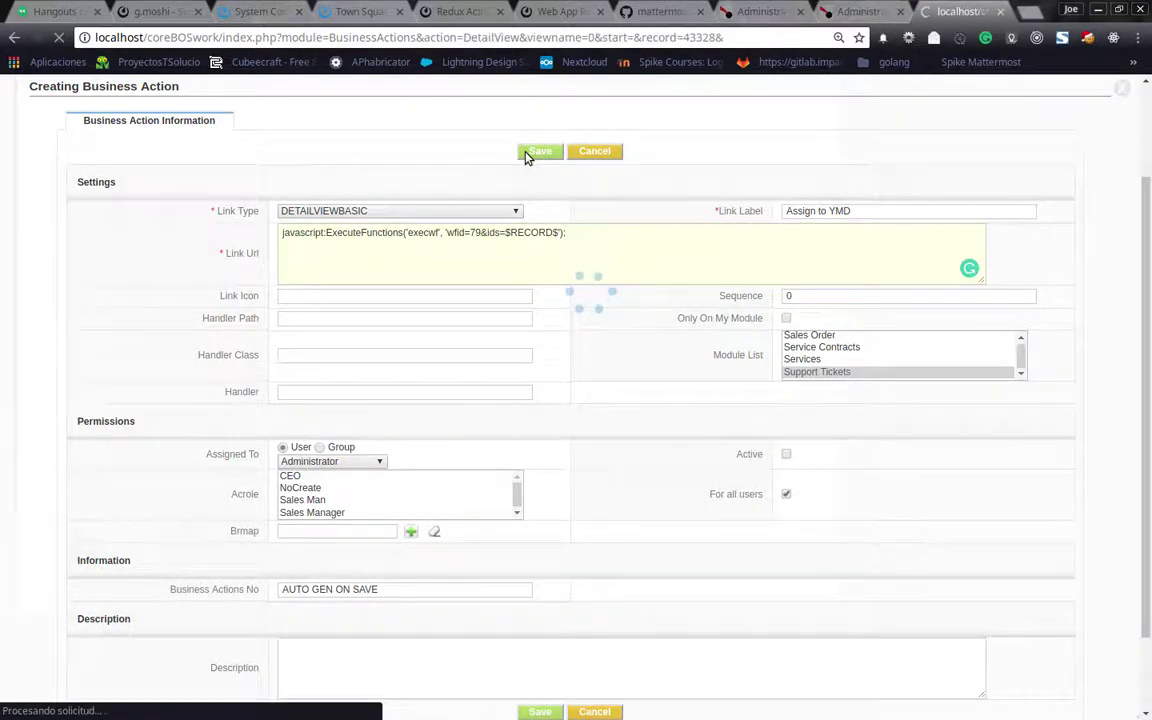
# Check ticket TT00010, then mark the Assign to YMD business action Active
pyautogui.click(752, 13)
pyautogui.click(828, 12)
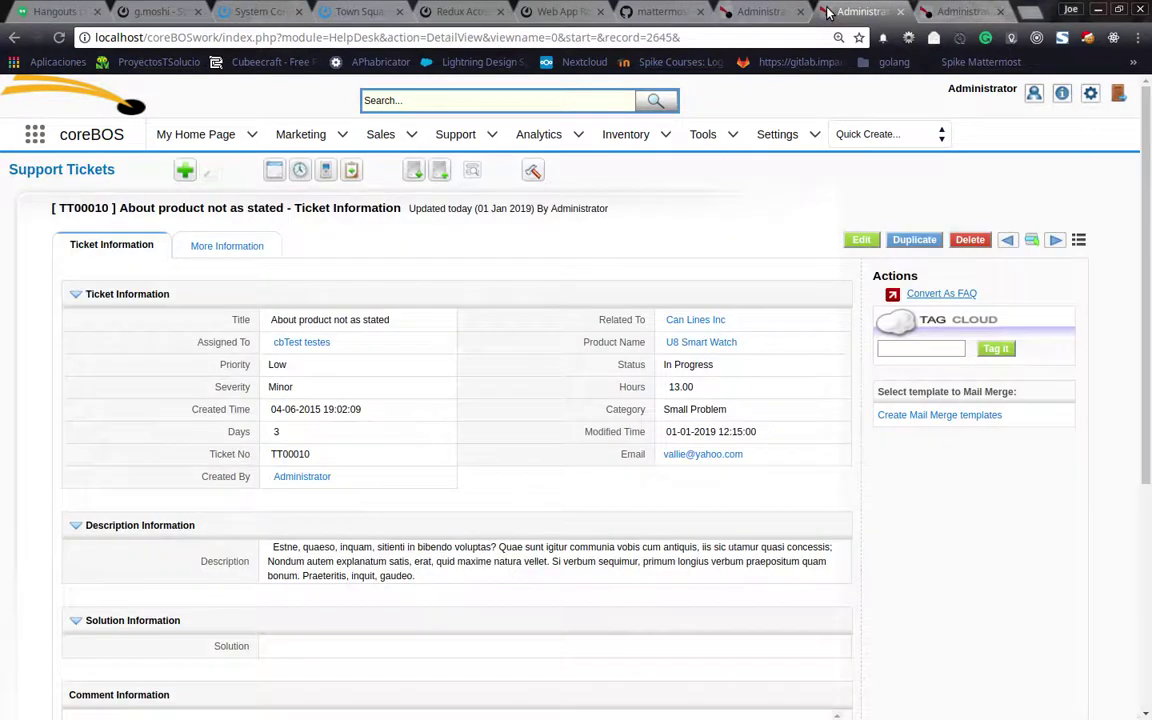
pyautogui.click(59, 37)
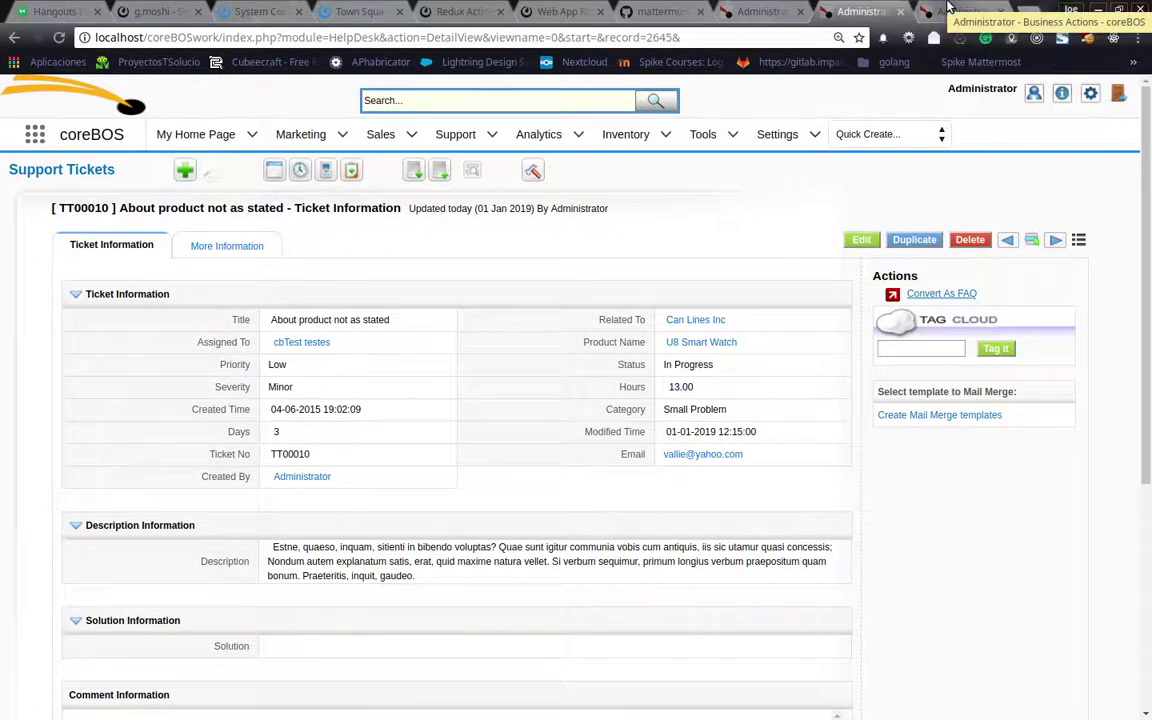
pyautogui.click(950, 11)
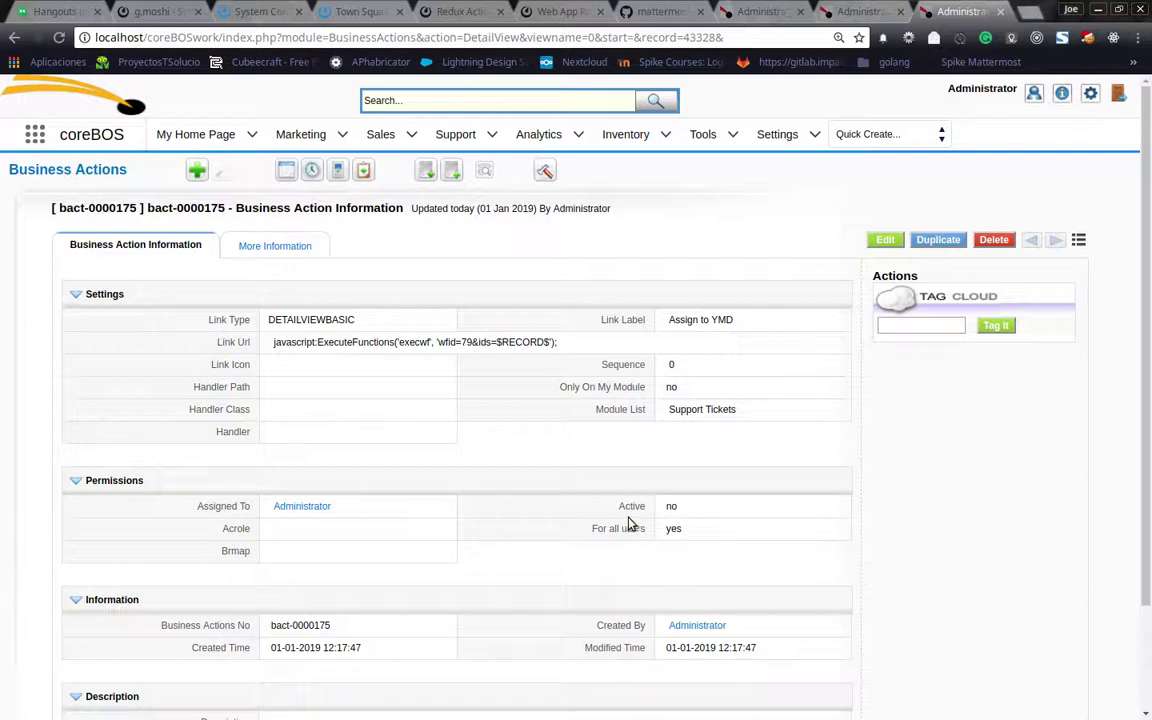
pyautogui.doubleClick(675, 507)
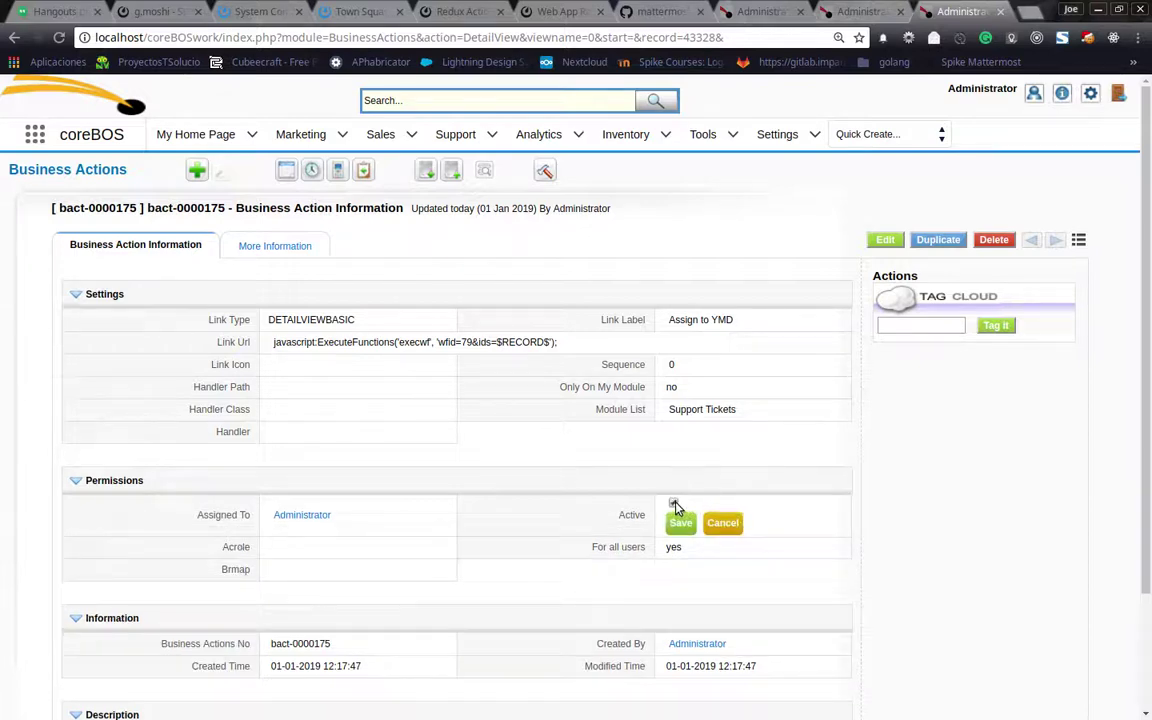
pyautogui.click(680, 523)
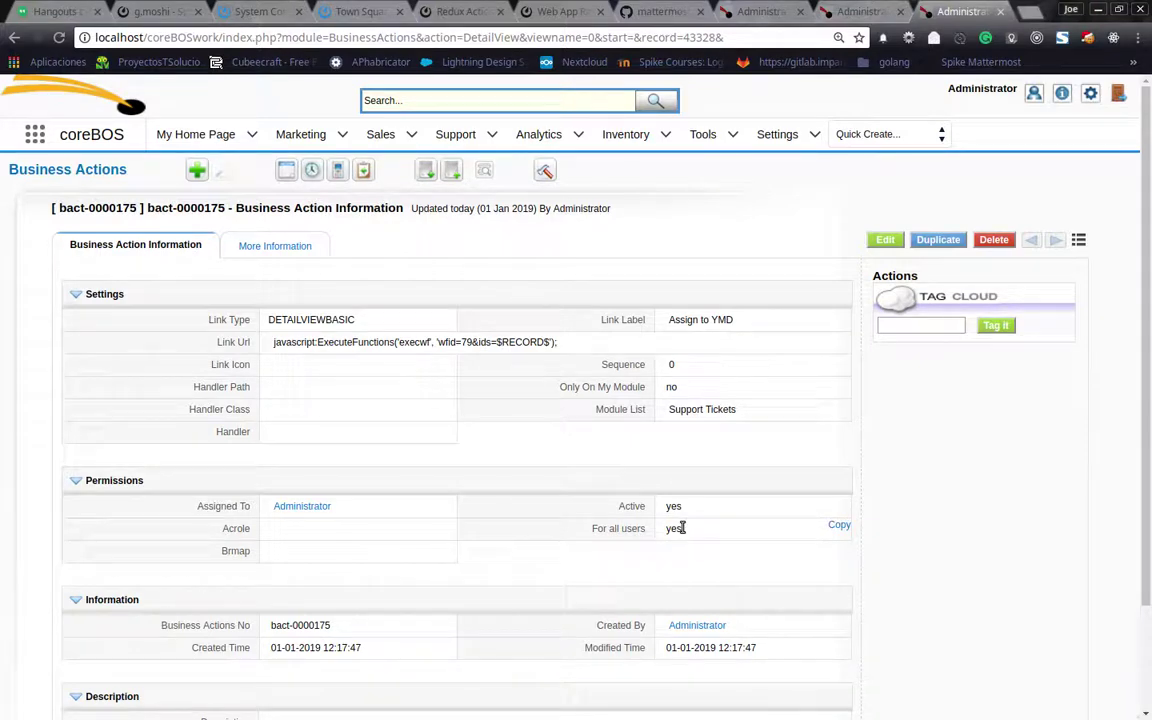
# Reload ticket TT00010 so its actions list shows Assign to YMD
pyautogui.click(762, 11)
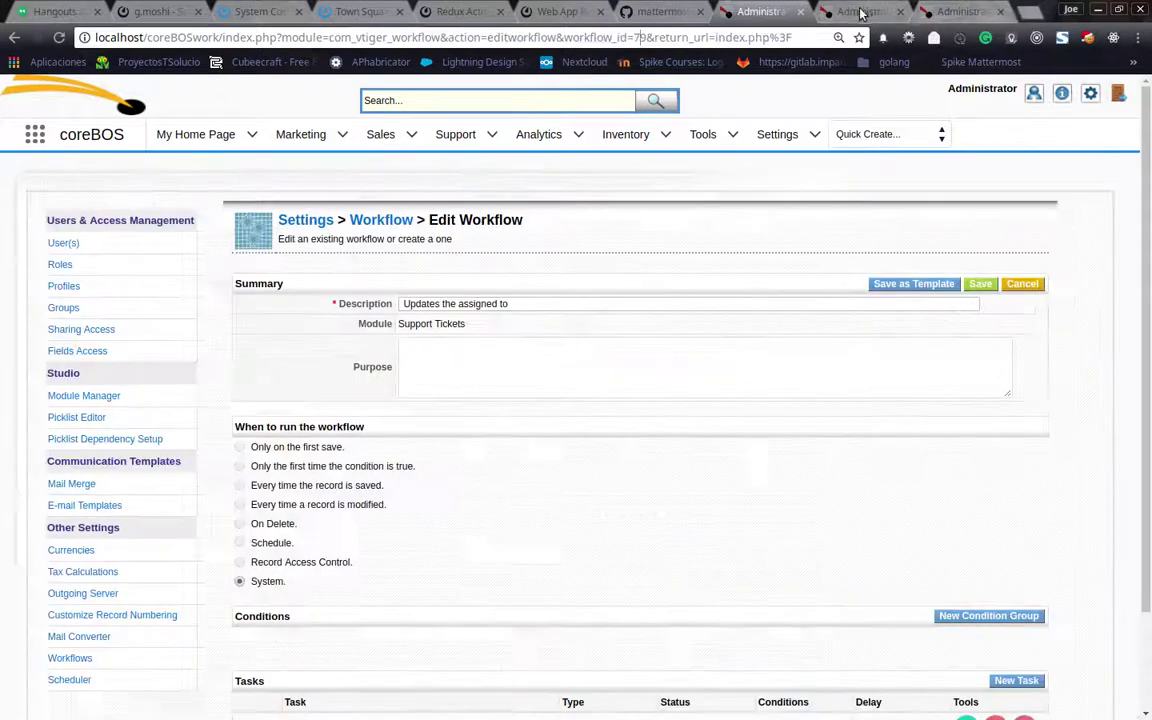
pyautogui.click(866, 11)
pyautogui.click(59, 37)
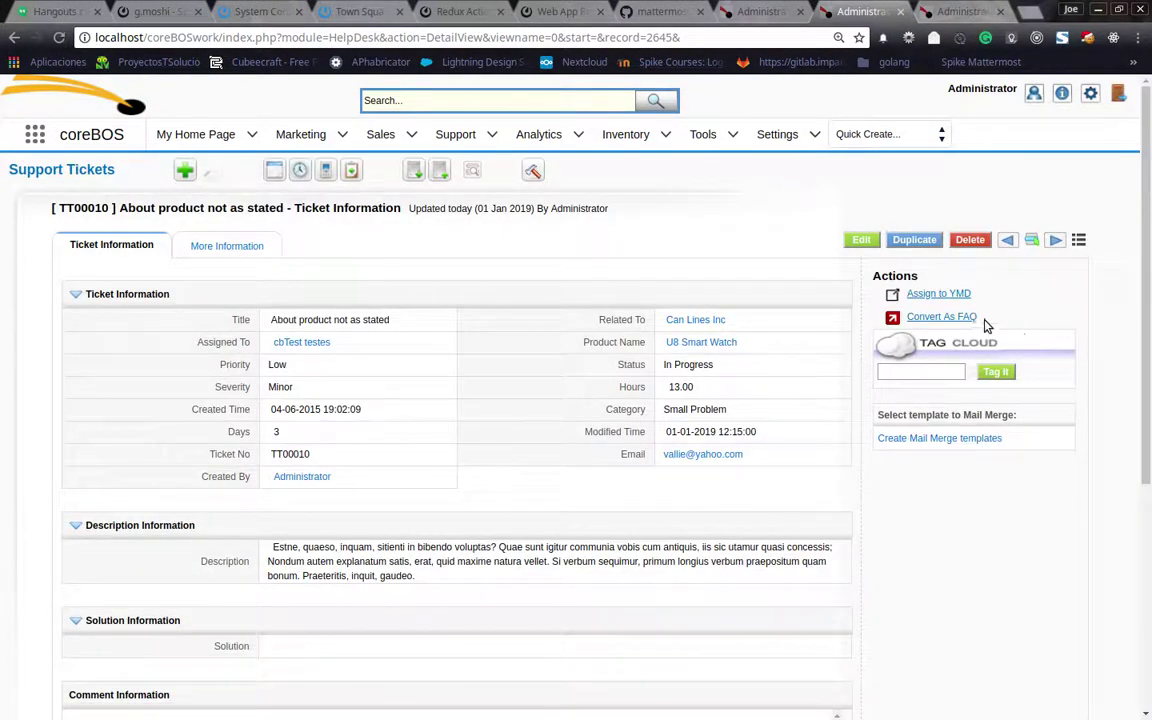
# Run Assign to YMD on ticket TT00010 and reload to see the new assignee
pyautogui.click(934, 296)
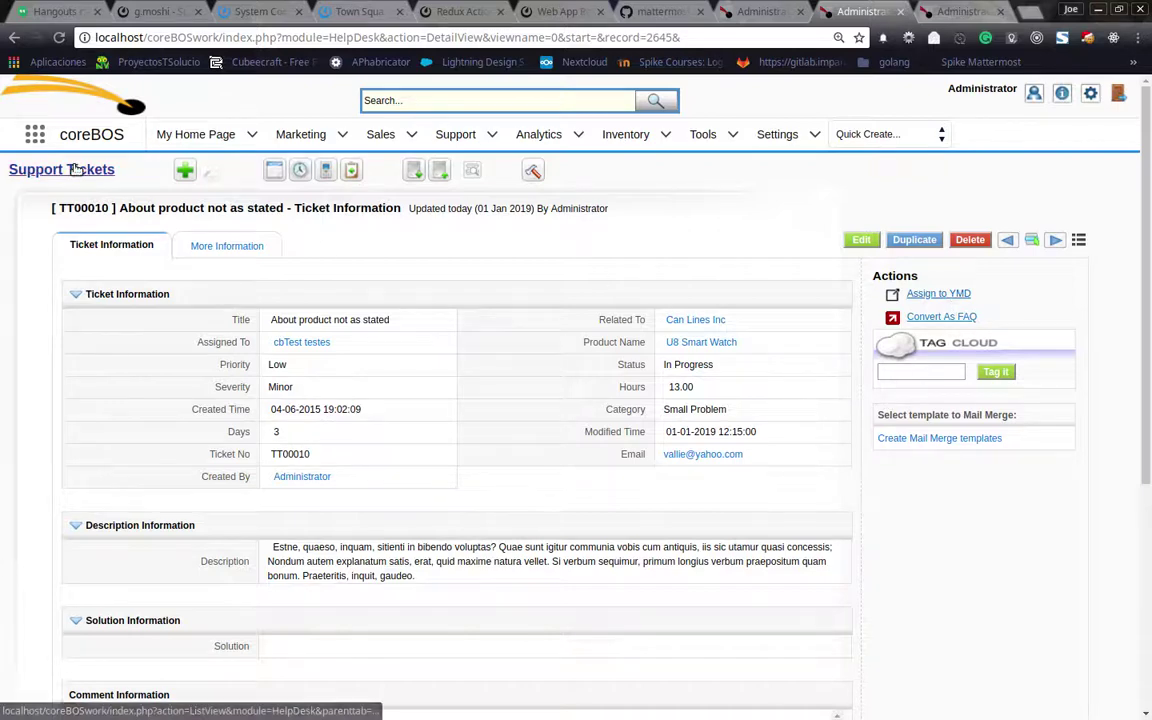
pyautogui.click(59, 37)
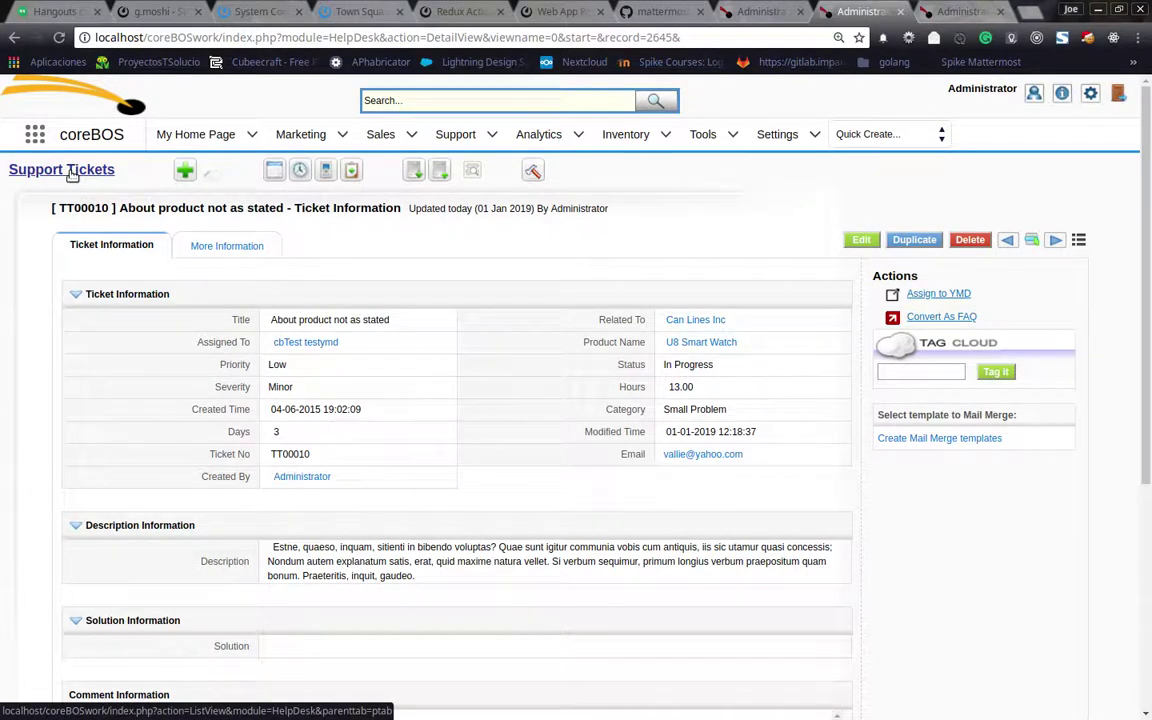
pyautogui.click(960, 11)
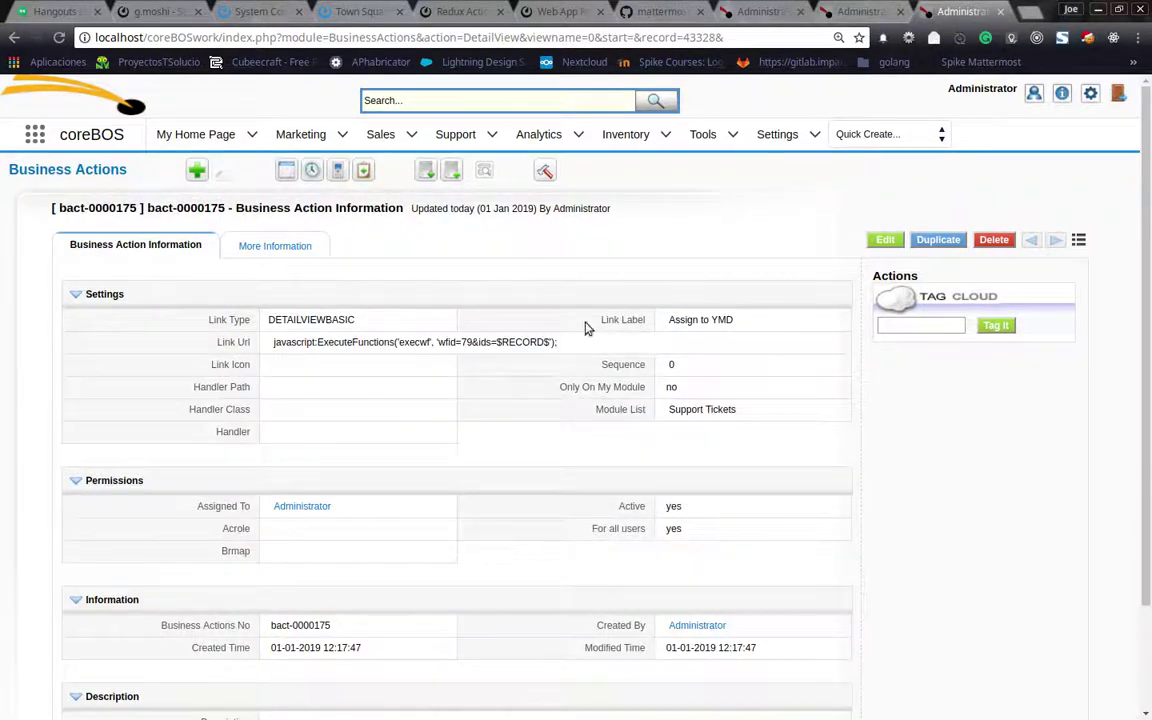
# Open the Link Url value for inline editing, then return to ticket TT00010's detail page
pyautogui.click(540, 343)
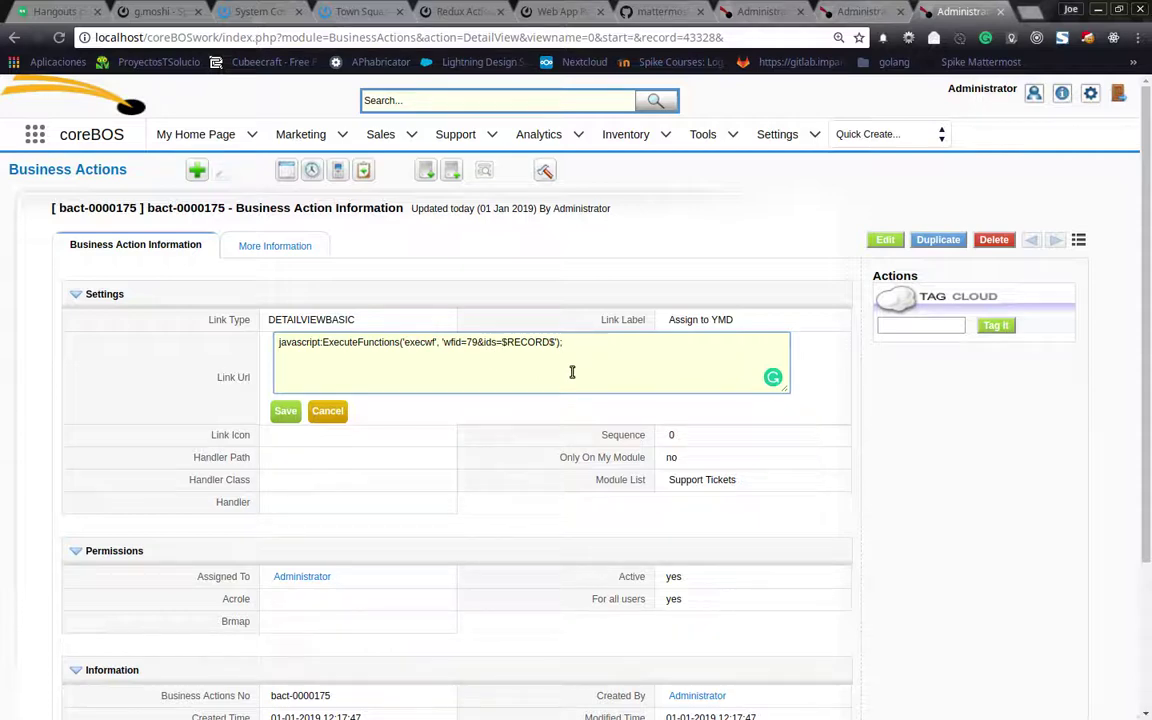
pyautogui.click(857, 10)
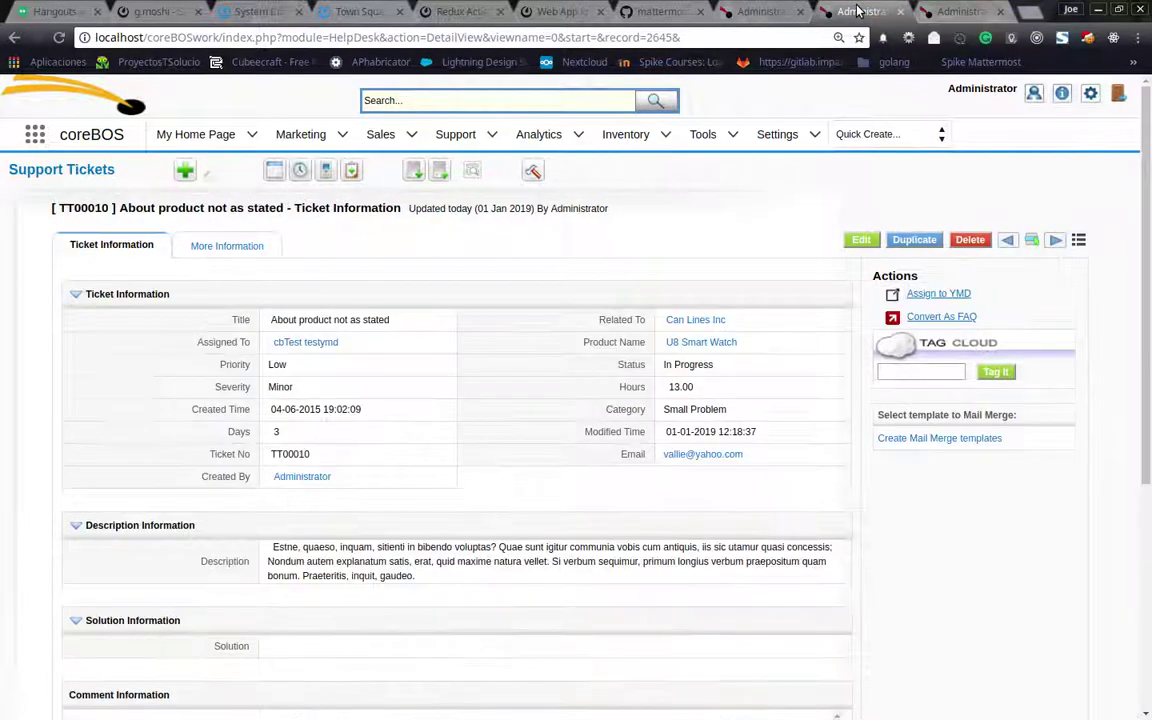